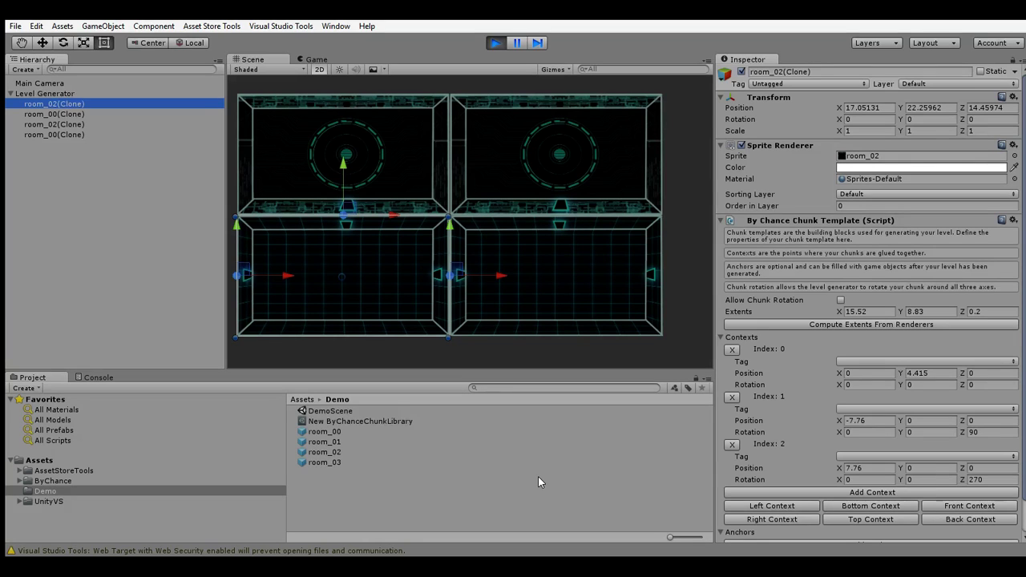
- Stop play mode and open the chunk library assigned to the Level Generator
middle_drag(477, 356, 491, 354)
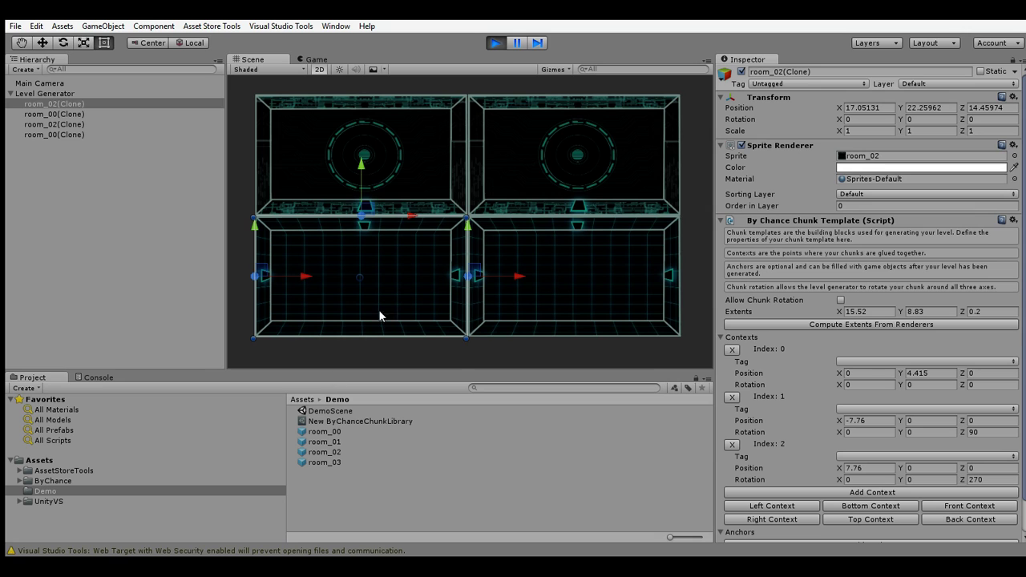
click(495, 42)
click(66, 93)
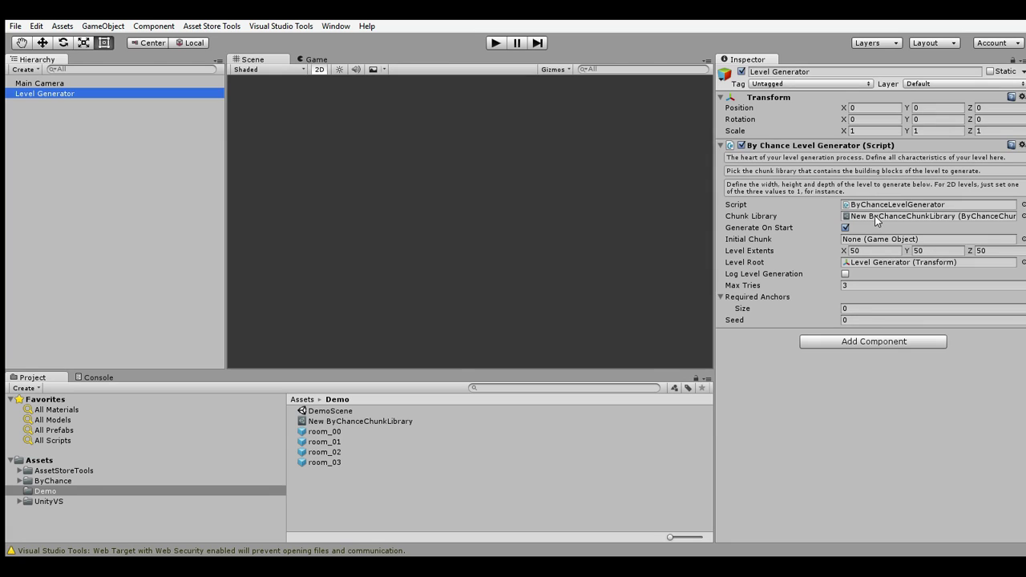
click(876, 218)
click(365, 422)
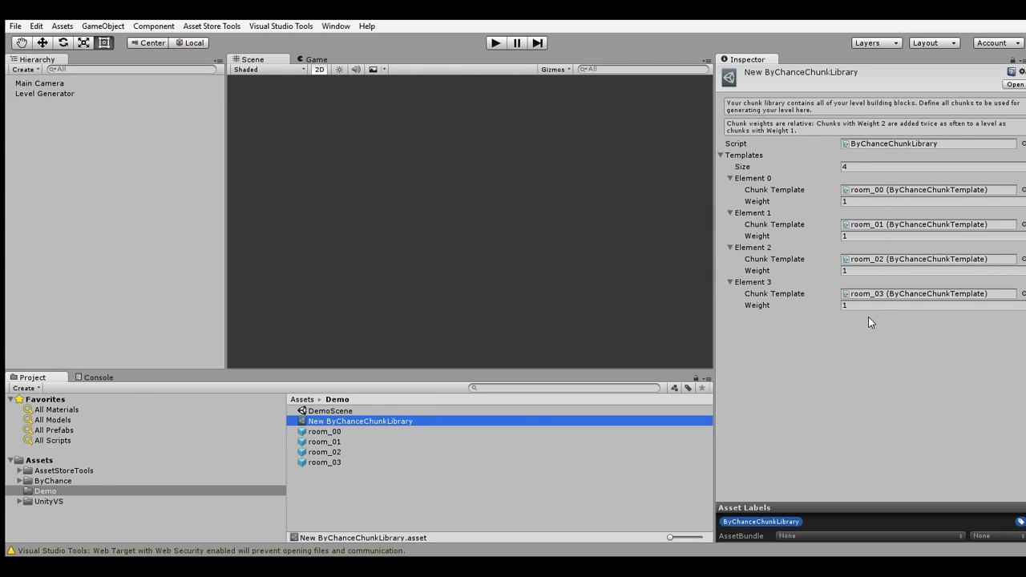
- Examine the chunk template settings and contexts of the room_00 and room_01 prefabs
click(336, 433)
scroll(798, 344, down, 3)
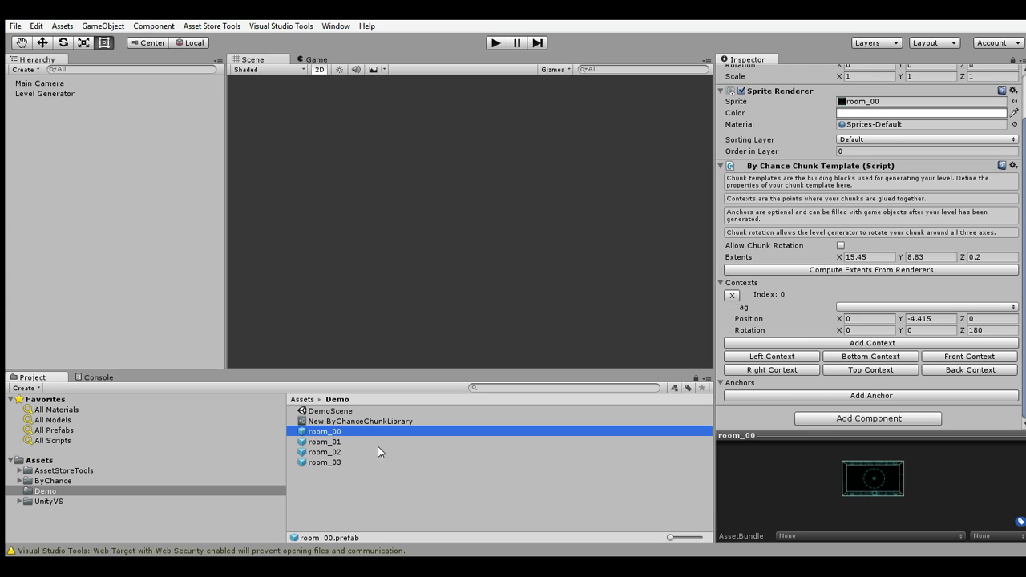
click(357, 442)
scroll(828, 331, down, 3)
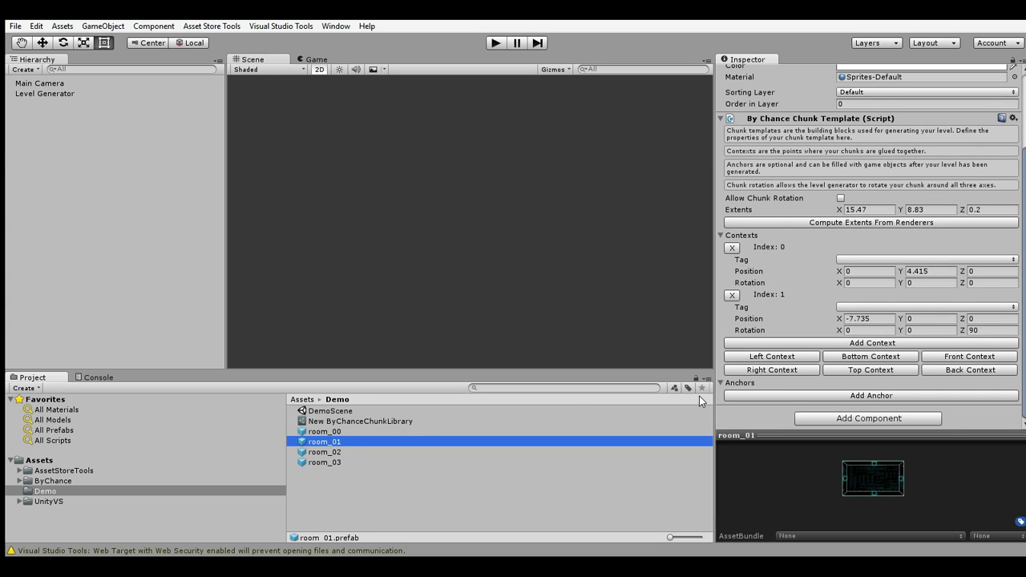
- Place the room_02 prefab in the scene to view its context points, and delete it again
drag(344, 452, 117, 188)
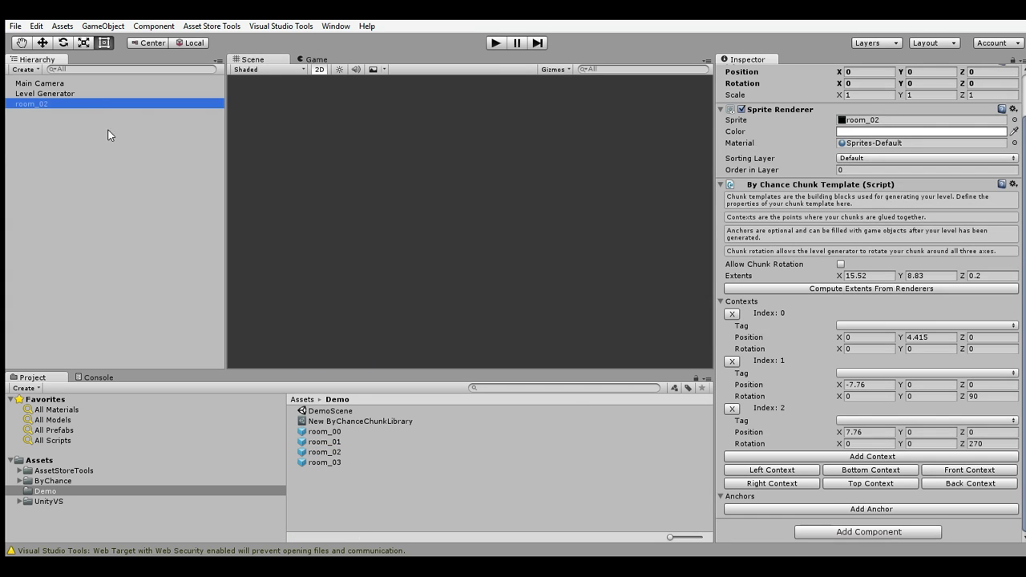
double_click(97, 103)
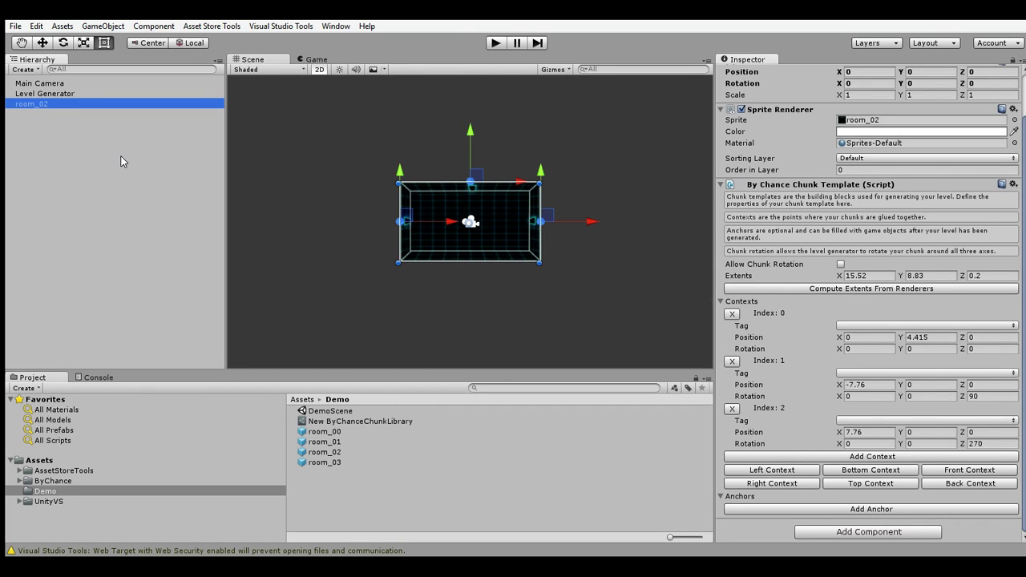
key(Delete)
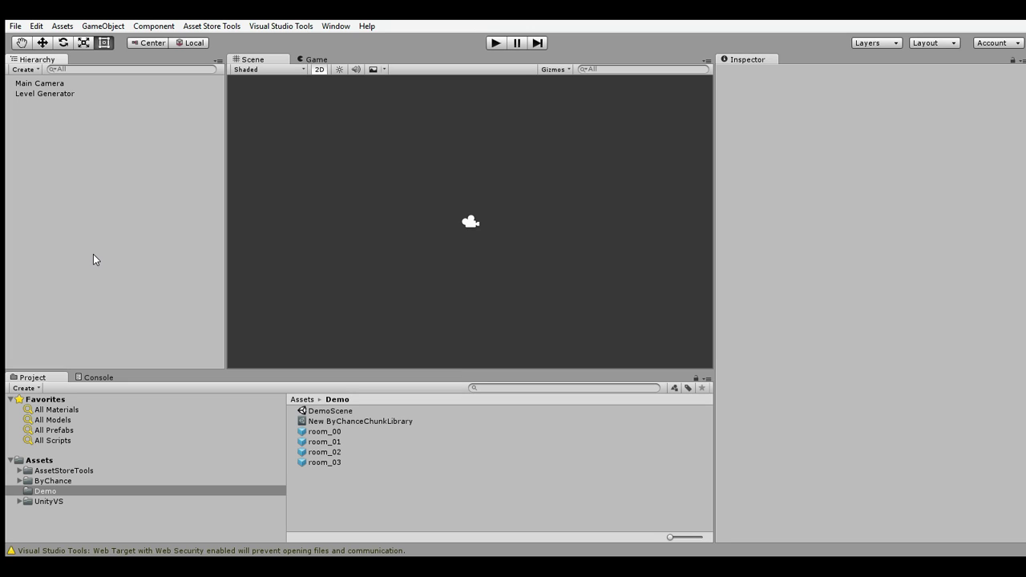
- Add an instance of the room_01 prefab to the scene
click(356, 431)
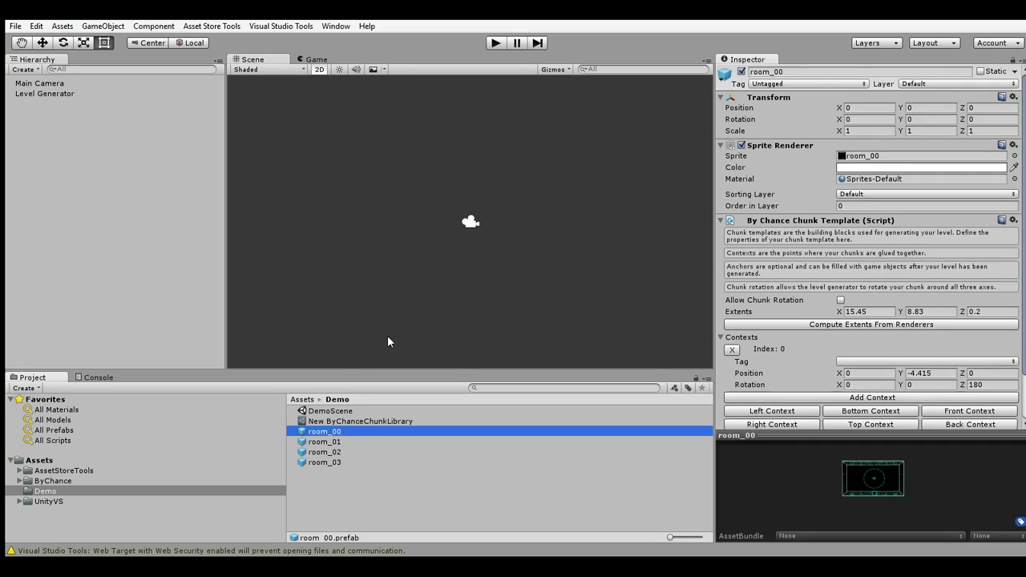
click(336, 442)
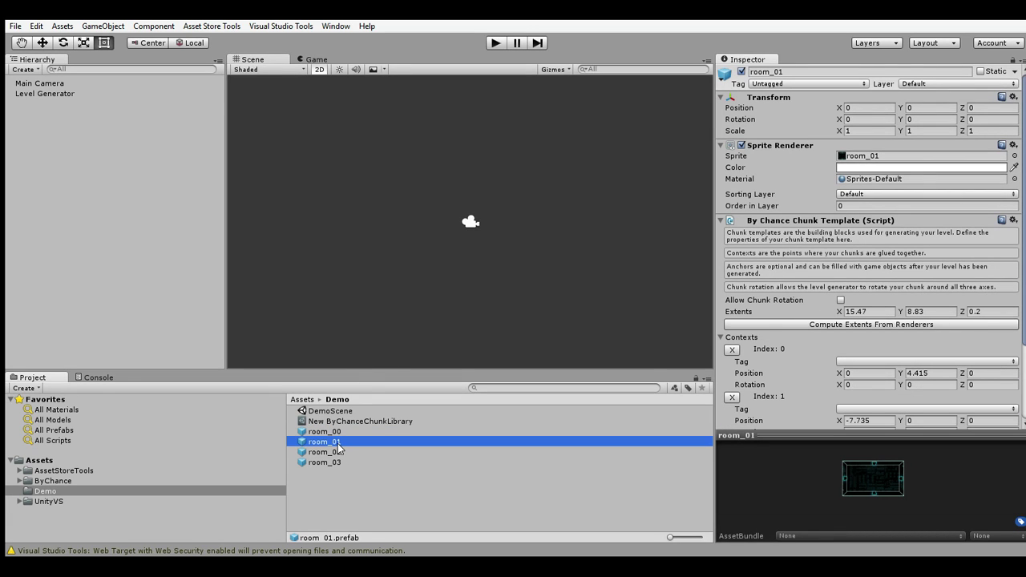
drag(338, 446, 98, 157)
scroll(373, 311, up, 3)
scroll(373, 309, up, 2)
middle_drag(494, 279, 497, 281)
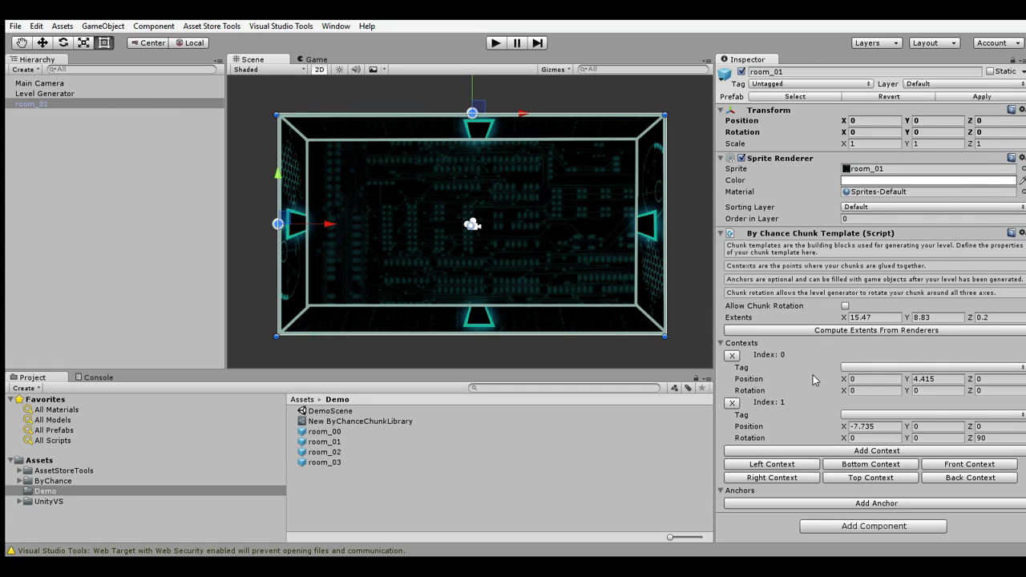
- Add an anchor to room_01 and move it up and right of the room's center, to about X 2.99, Y 1.73
click(834, 505)
scroll(834, 508, down, 2)
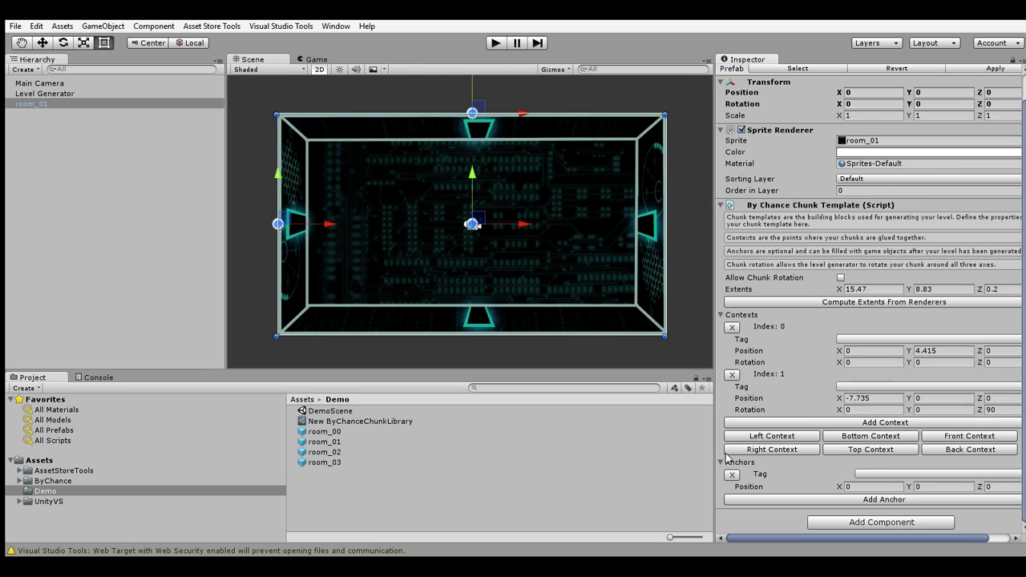
drag(526, 227, 585, 229)
drag(539, 177, 535, 133)
drag(585, 184, 596, 182)
- Add a second anchor to room_01 and move it below and left of the room's center, to about X -2.60, Y -0.70
click(877, 500)
drag(517, 228, 449, 227)
drag(405, 179, 405, 197)
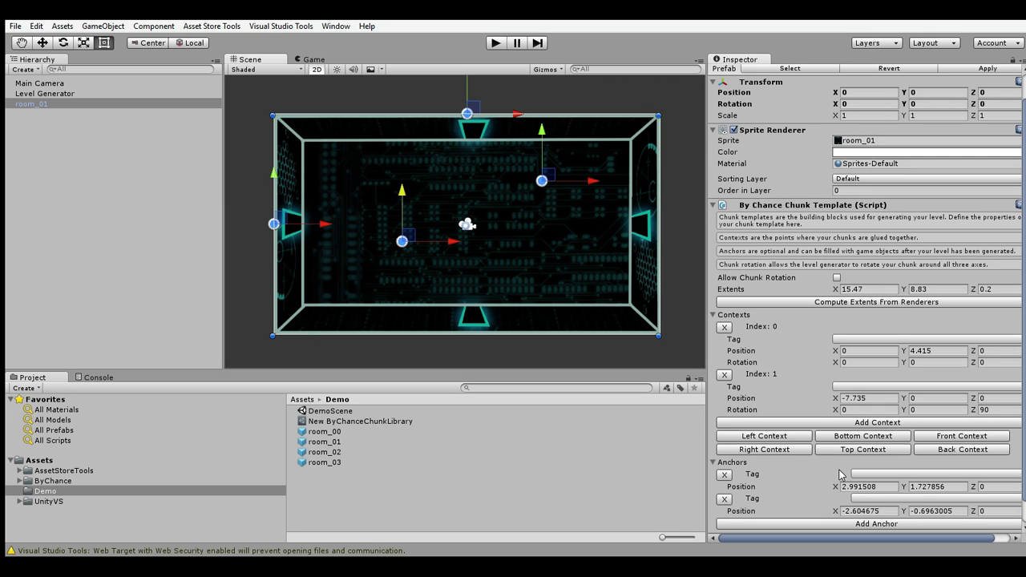
- Review the anchor tags in the ByChance Tag Manager, and tag room_01's first anchor Crawler and its second anchor Obstacle
click(336, 27)
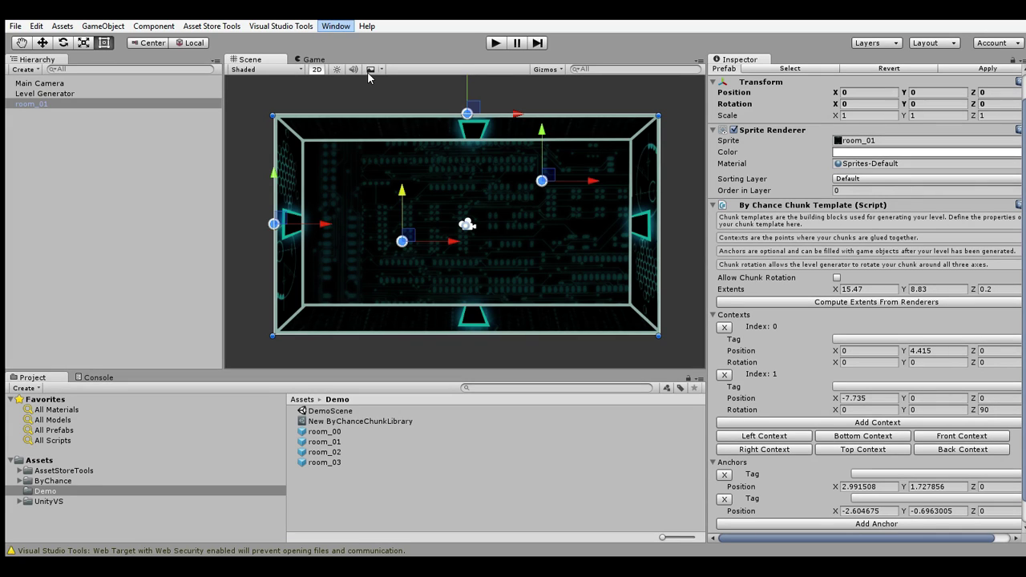
click(546, 124)
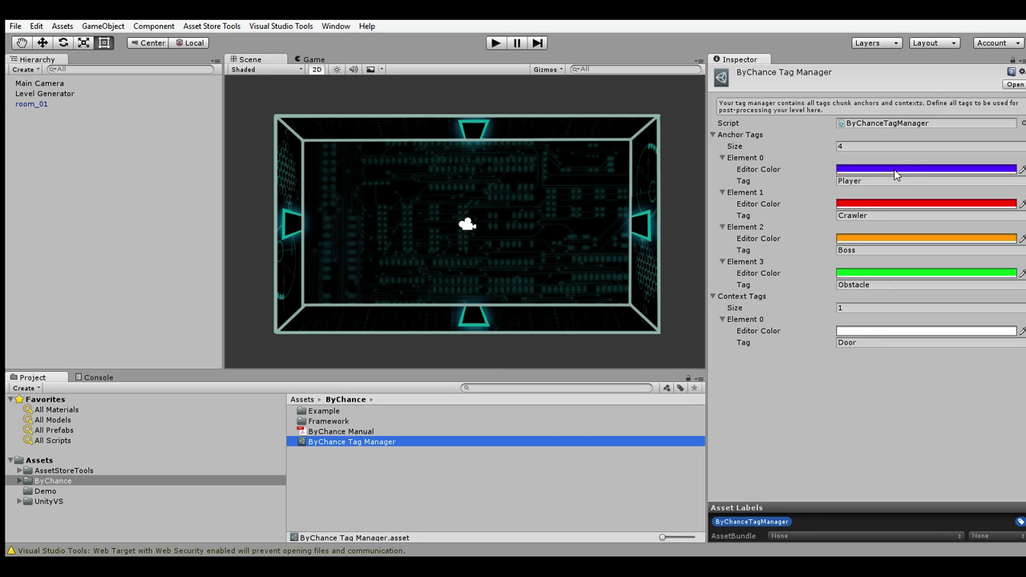
click(51, 104)
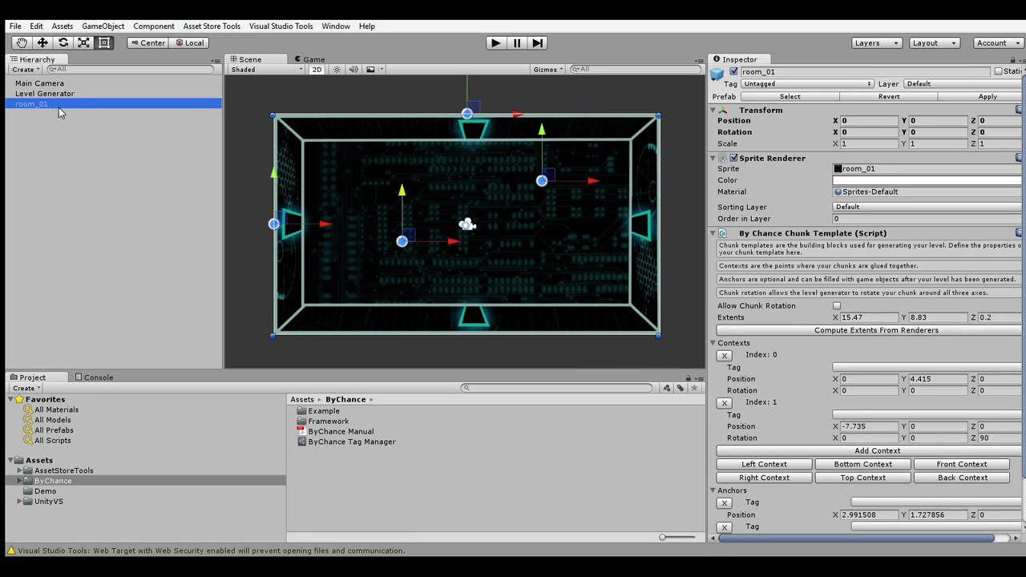
scroll(838, 391, down, 3)
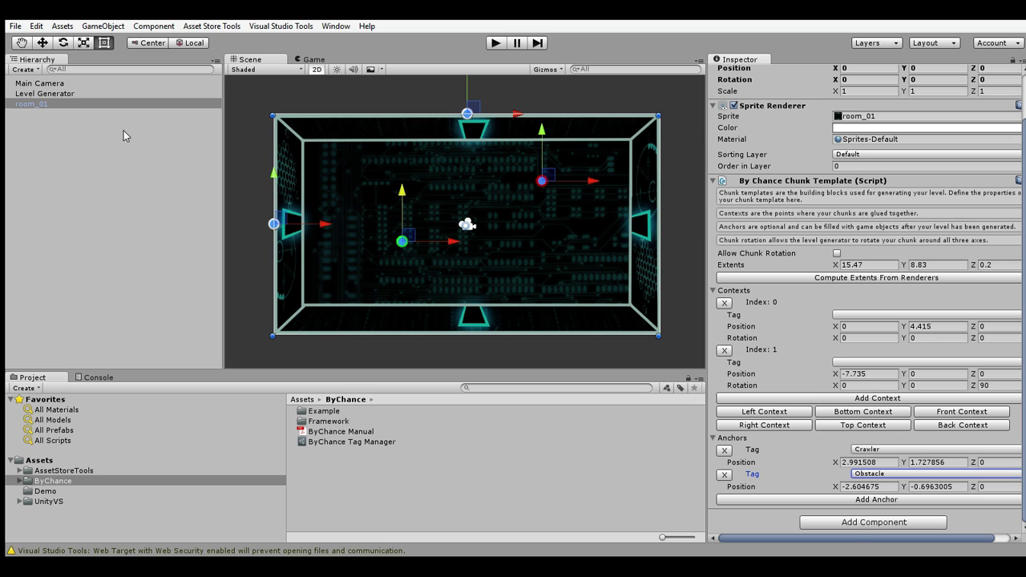
- Apply the anchor changes to the room_01 prefab and delete its instance from the scene
scroll(861, 240, up, 3)
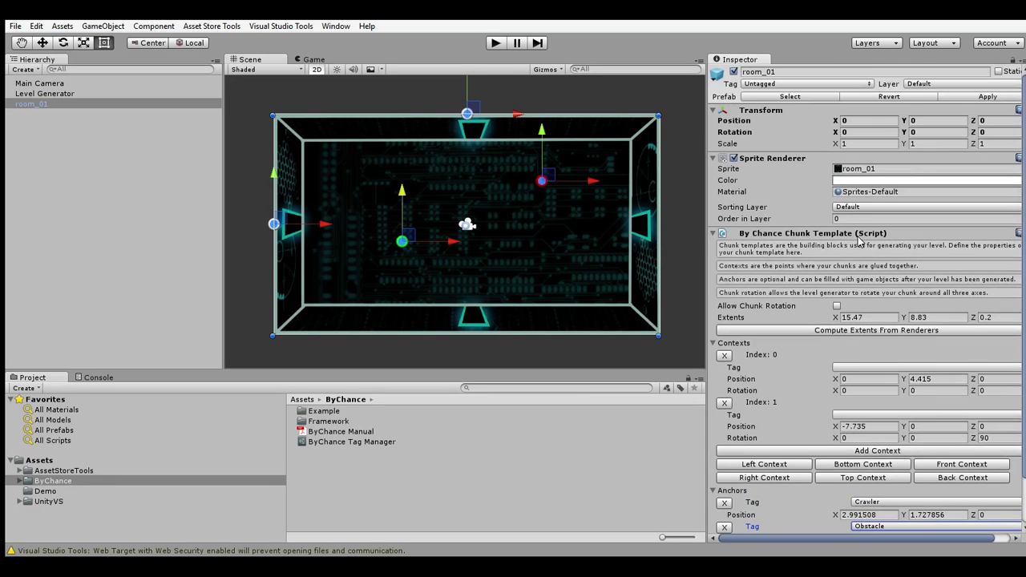
click(988, 95)
click(85, 104)
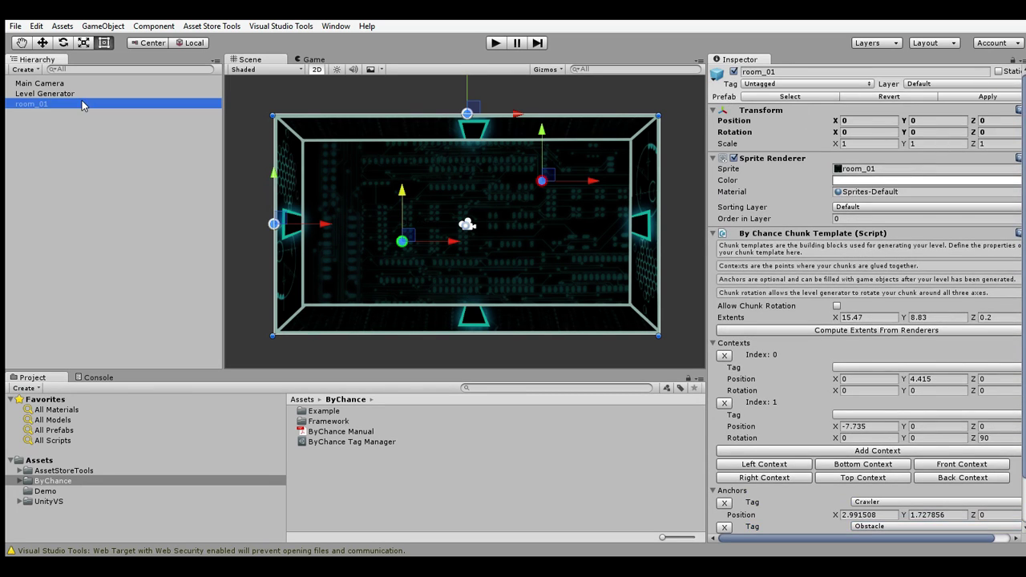
key(Delete)
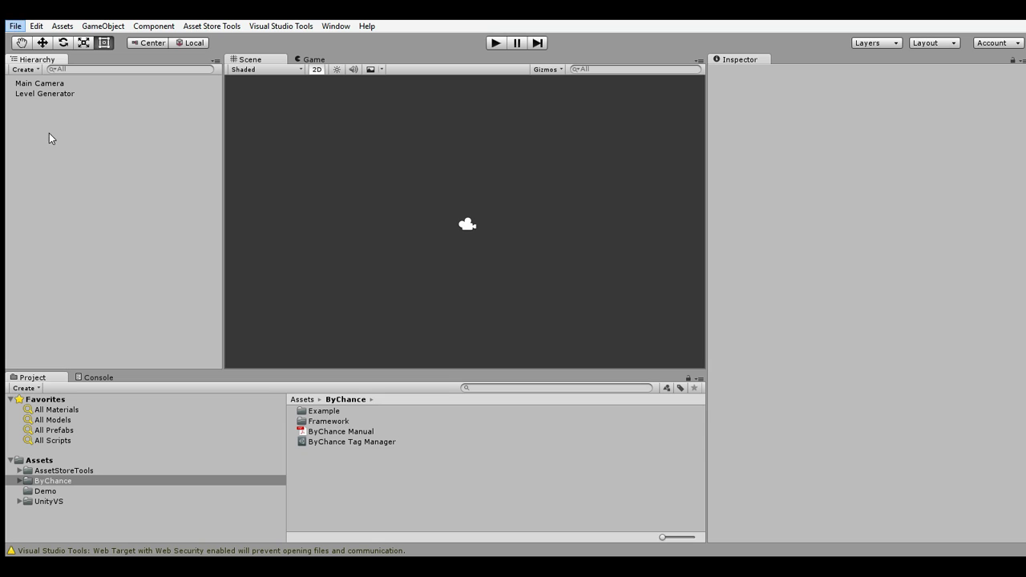
- Add a By Chance Fill Anchor component to the Level Generator and set its anchor tag to Crawler
click(49, 94)
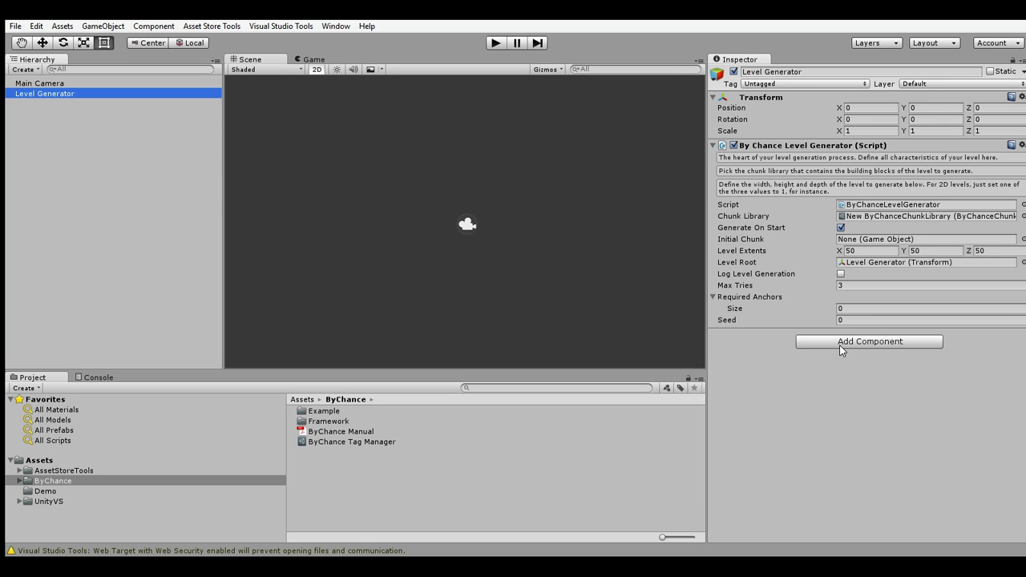
key(alt+Tab)
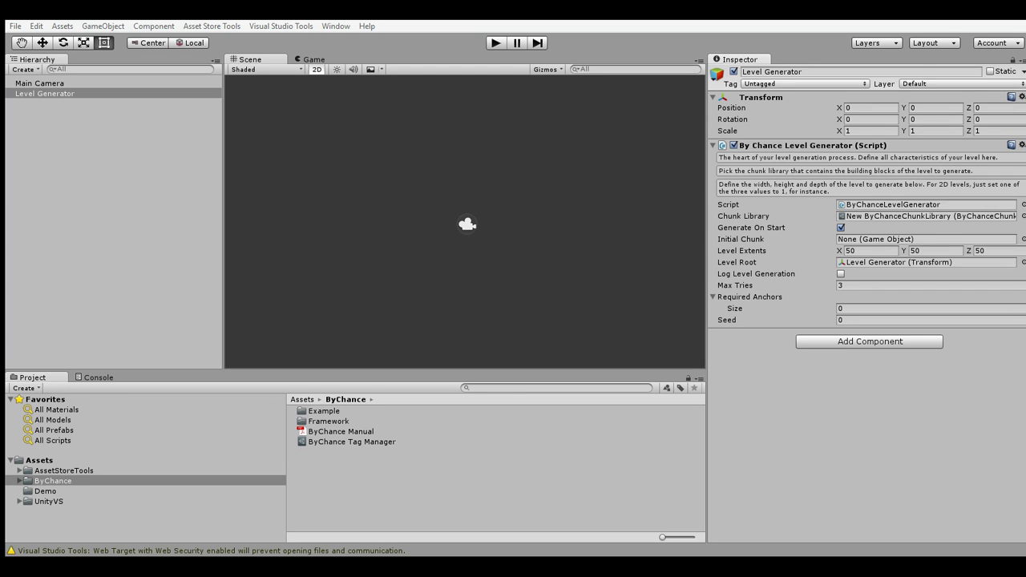
click(831, 471)
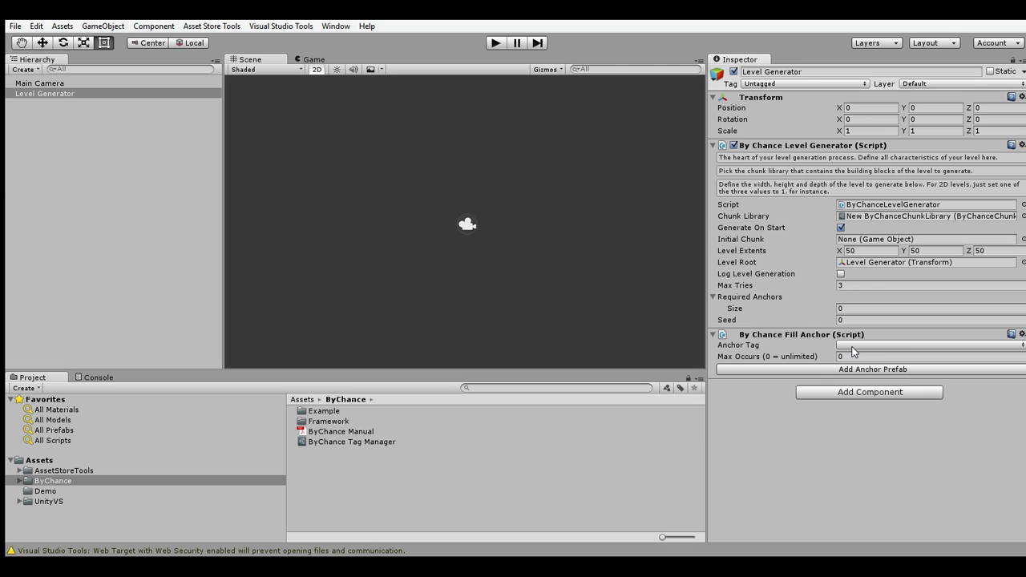
click(870, 386)
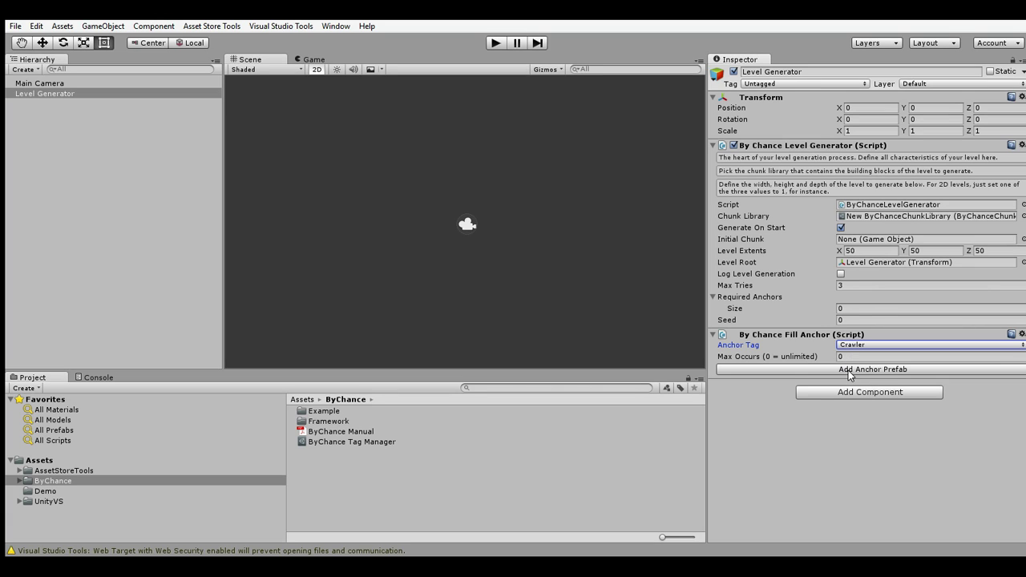
- Give the Crawler fill anchor a single prefab entry, Crawler, with probability 1, removing the extra empty entries
click(849, 370)
click(850, 383)
click(851, 399)
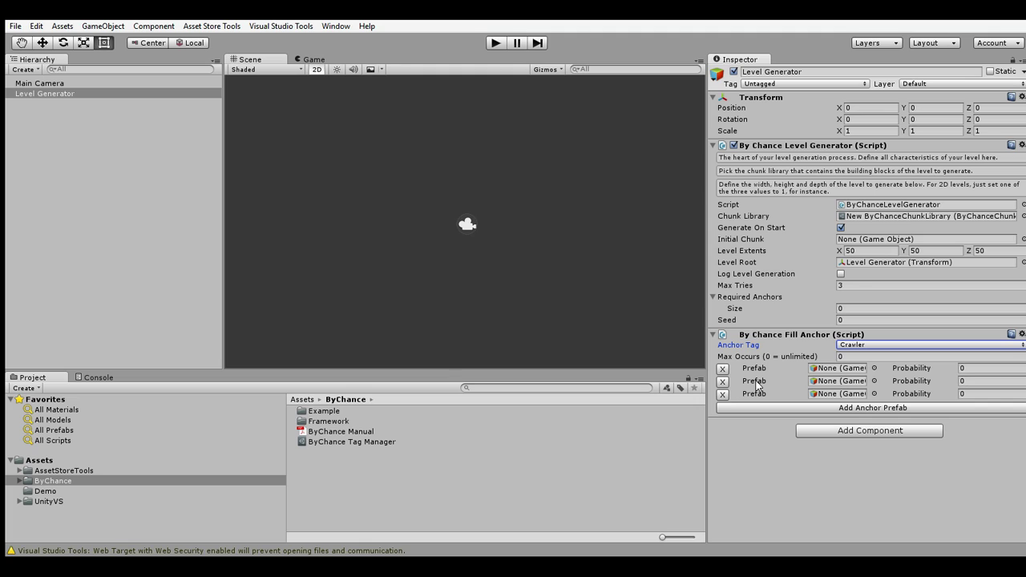
click(874, 368)
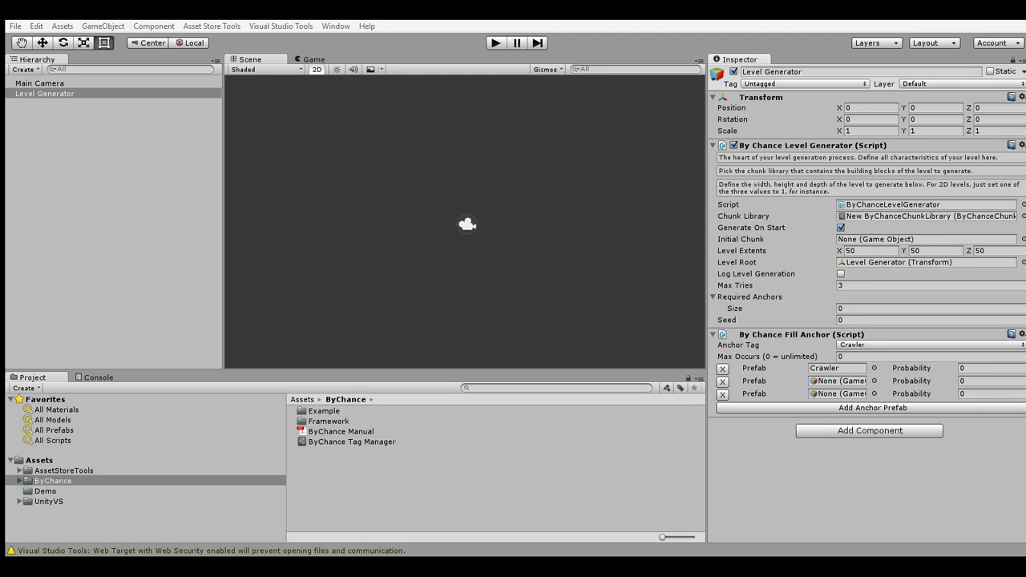
double_click(363, 206)
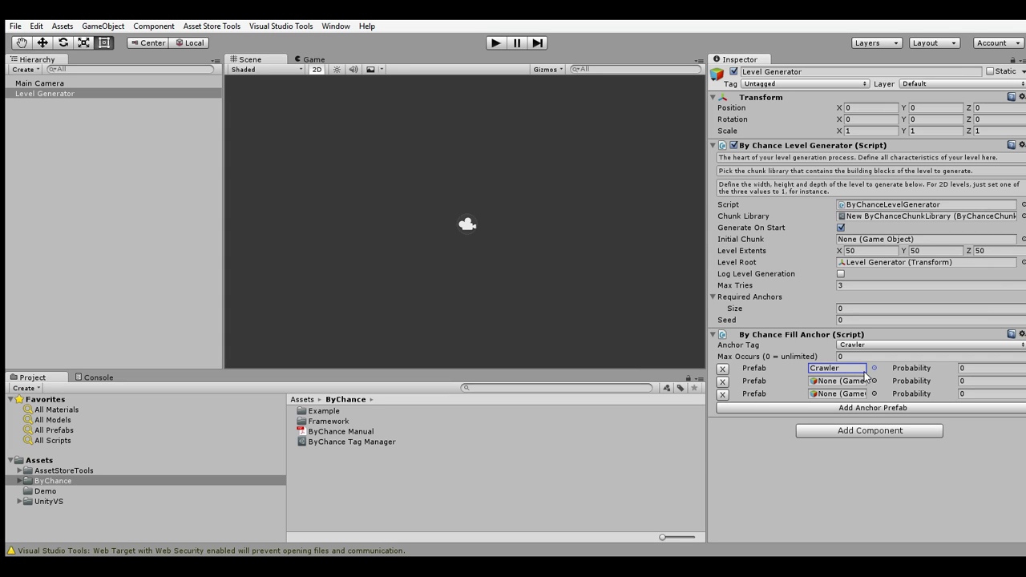
click(985, 371)
text(1)
click(723, 394)
click(724, 381)
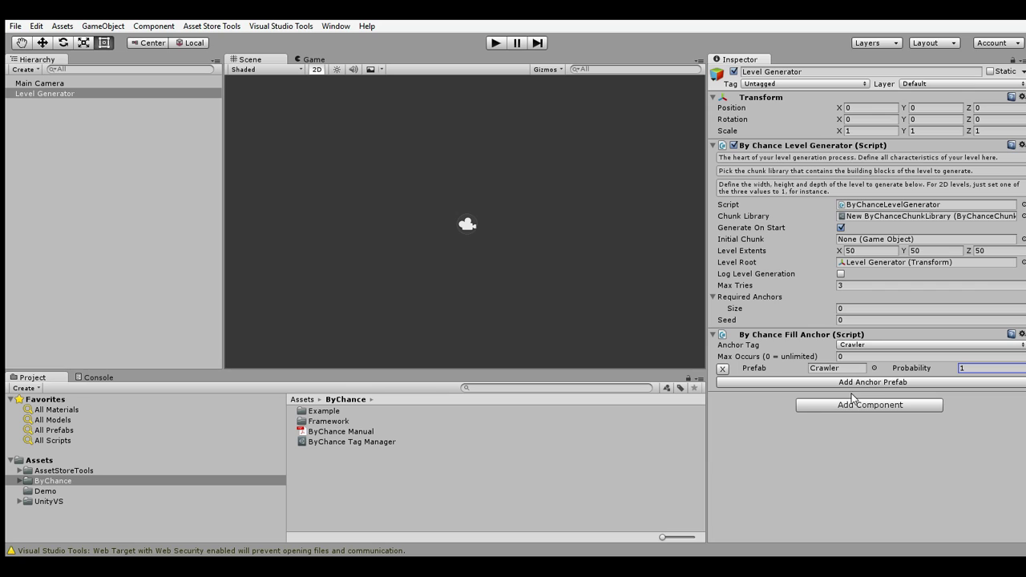
- Add a second By Chance Fill Anchor component with the anchor tag Obstacle and two empty prefab entries
key(alt+Tab)
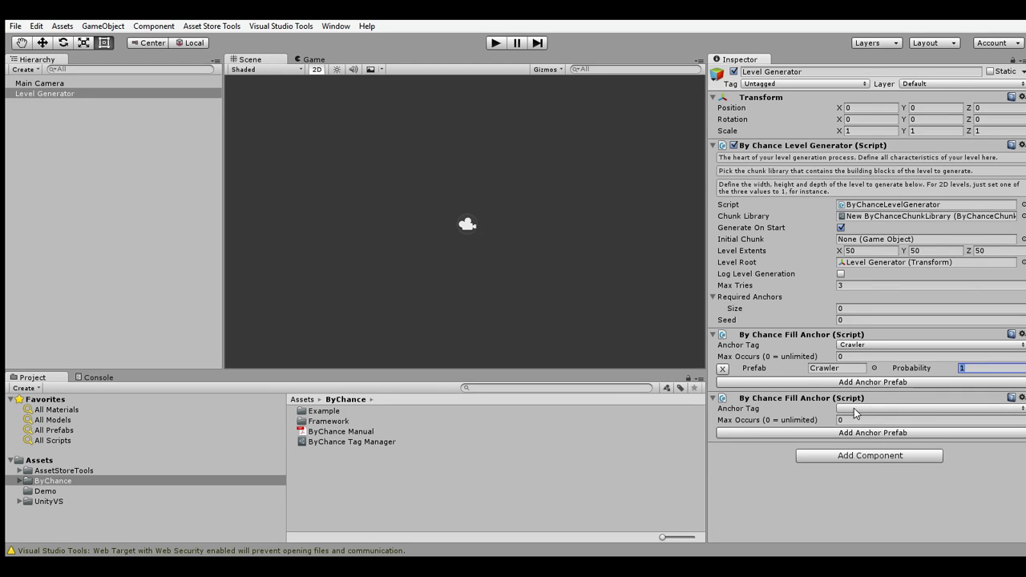
click(864, 477)
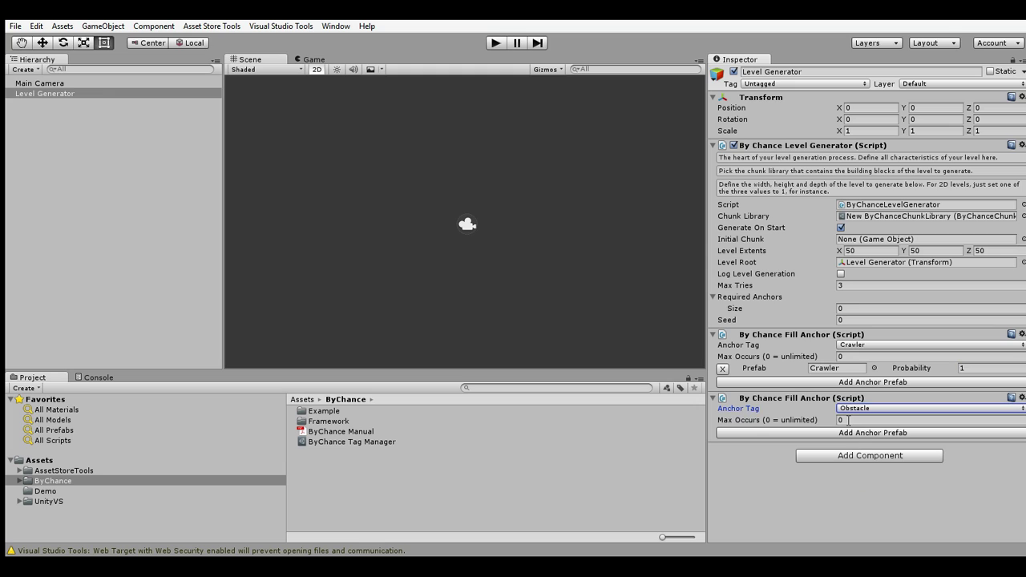
click(856, 434)
click(845, 447)
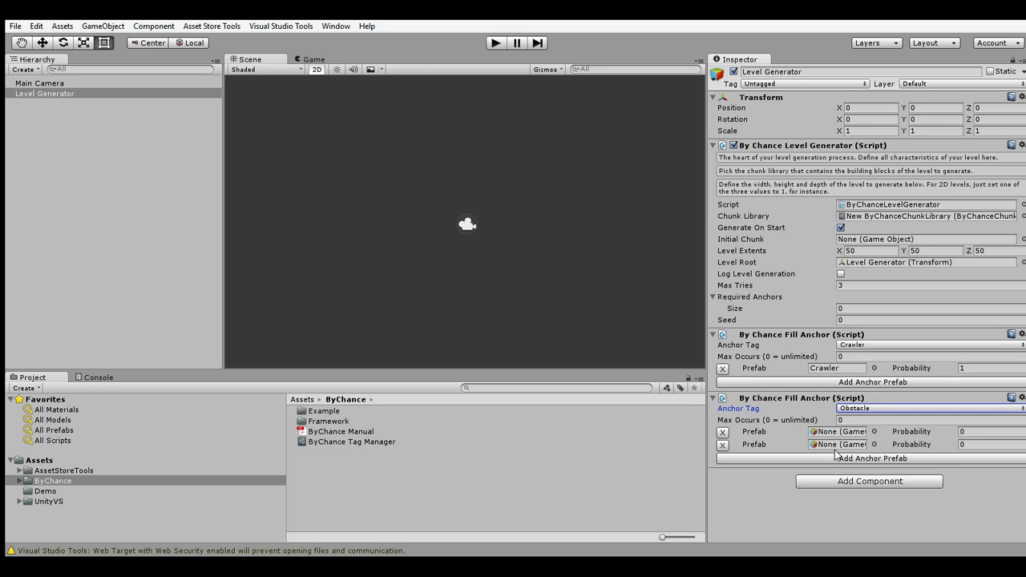
- Assign Obstacle01 to the Obstacle fill anchor's first prefab entry and set its probability to 0.6
click(875, 433)
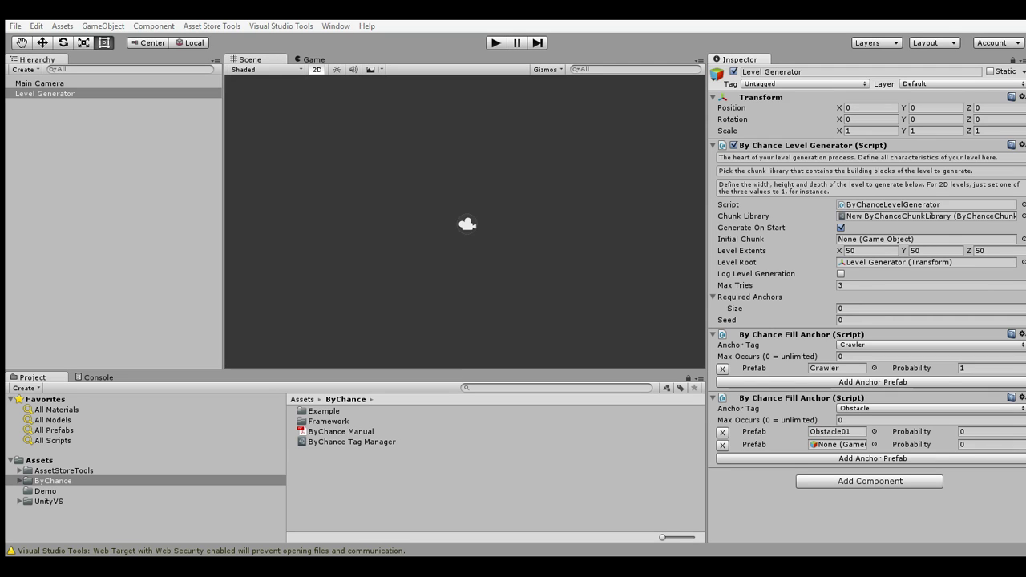
click(988, 431)
text(0.6)
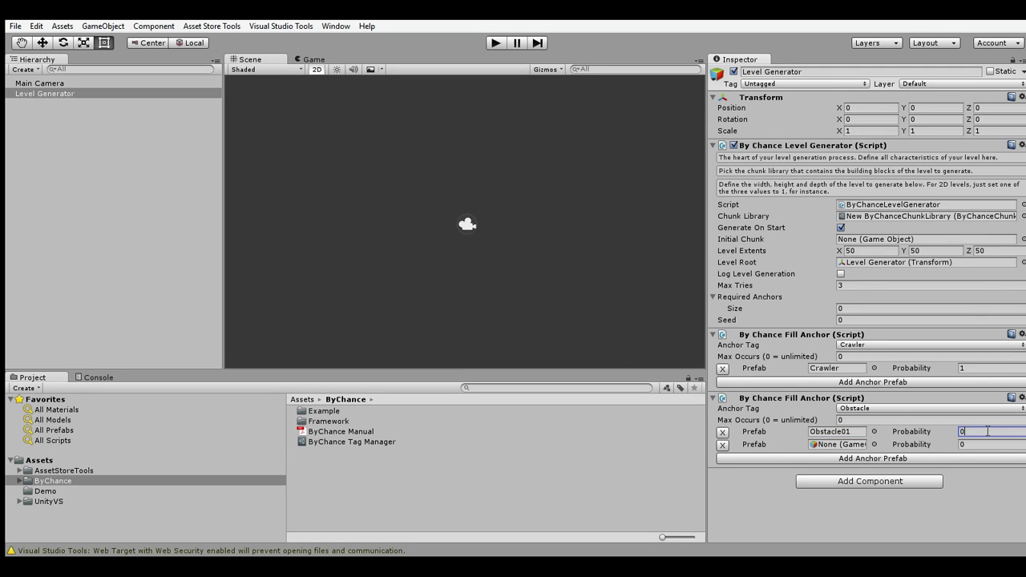
- Assign the companion cube prefab to the second Obstacle entry with probability 0.2, and run the scene
click(874, 445)
key(Return)
click(965, 446)
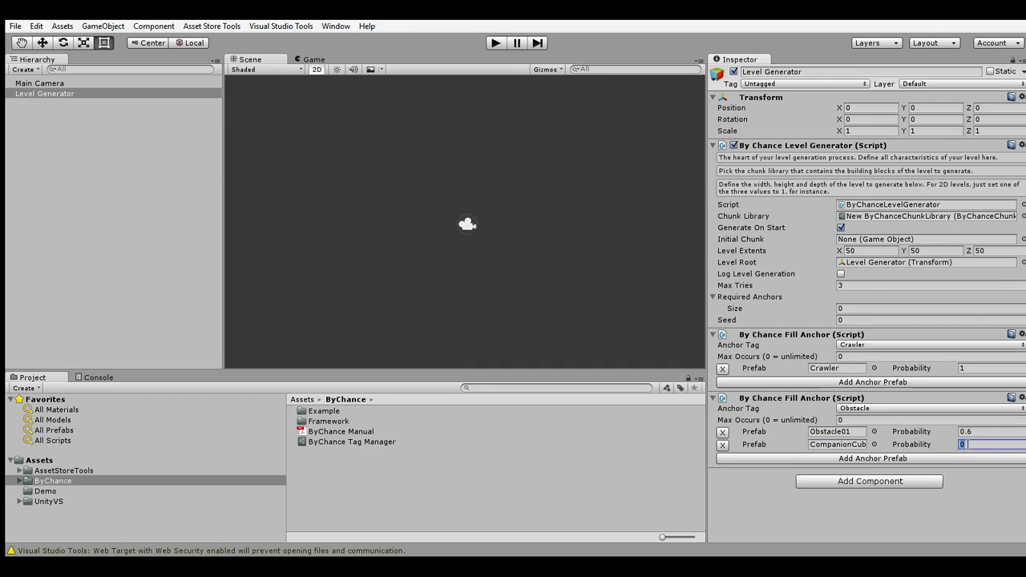
text(0.2)
click(495, 44)
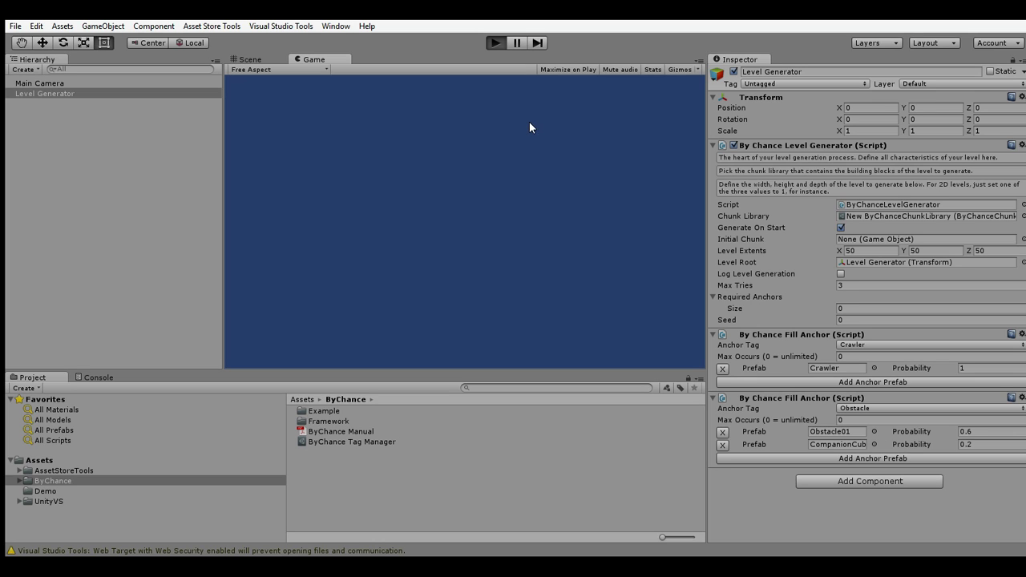
- Examine the generated room chunks in the Scene view, and stop the test run
click(249, 60)
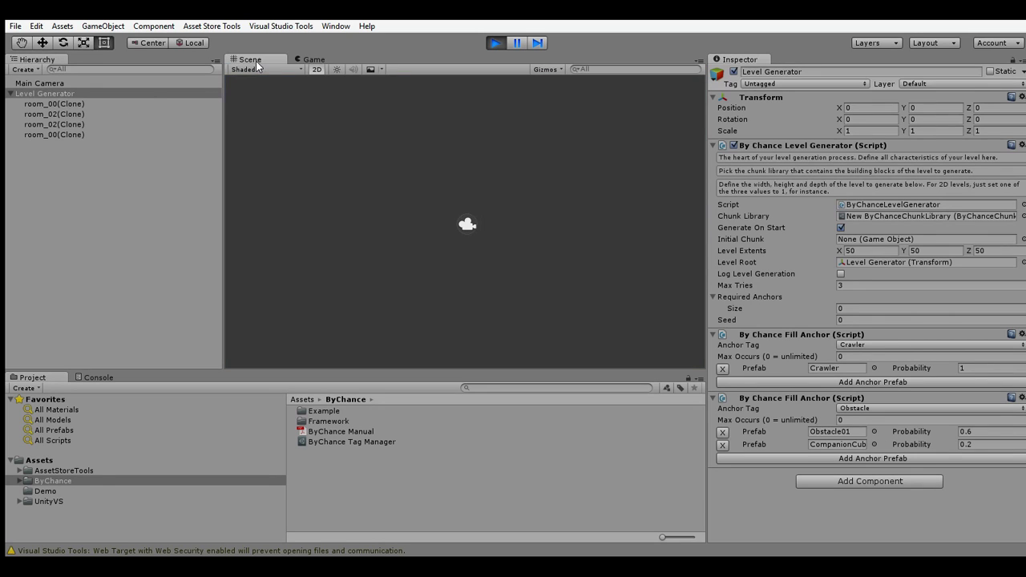
double_click(78, 103)
click(418, 172)
middle_drag(395, 220, 497, 195)
scroll(499, 192, up, 8)
mouse_move(564, 232)
middle_down()
mouse_move(489, 184)
mouse_move(510, 211)
middle_up()
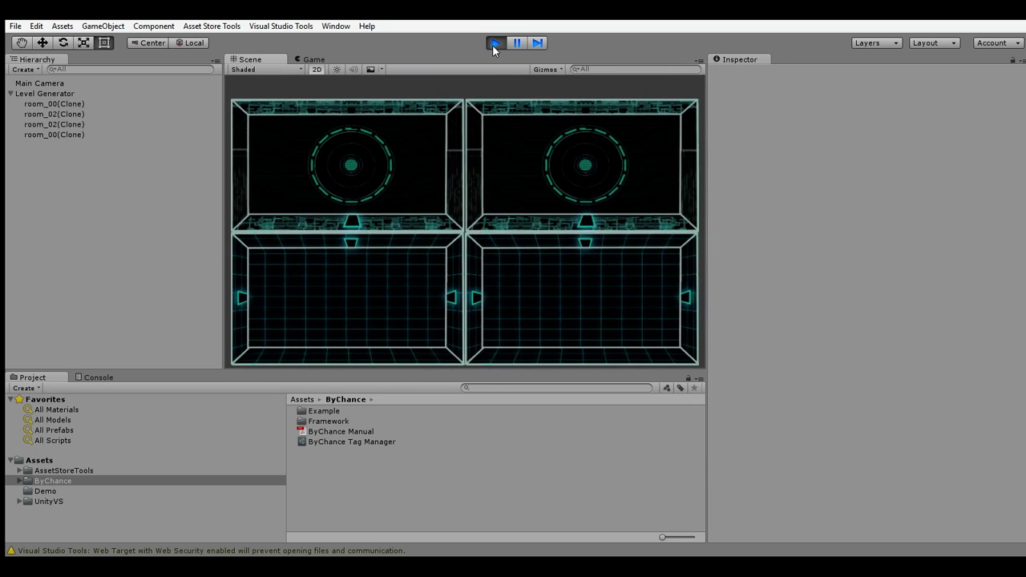
click(495, 43)
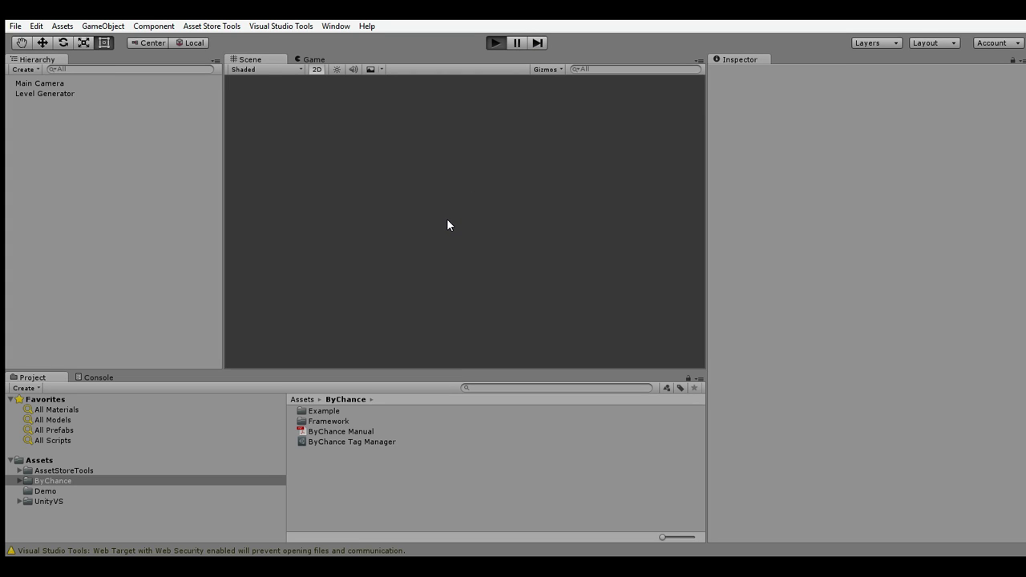
- Run the scene again and inspect the generated rooms and the contents of the room_01 clone
key(ctrl+p)
click(252, 59)
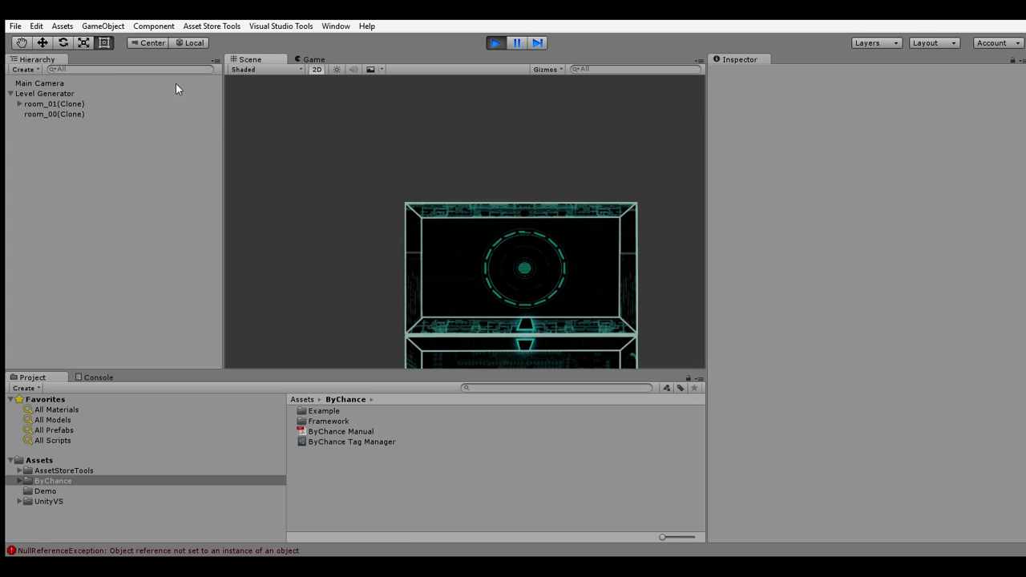
middle_drag(419, 261, 381, 151)
middle_drag(316, 181, 308, 224)
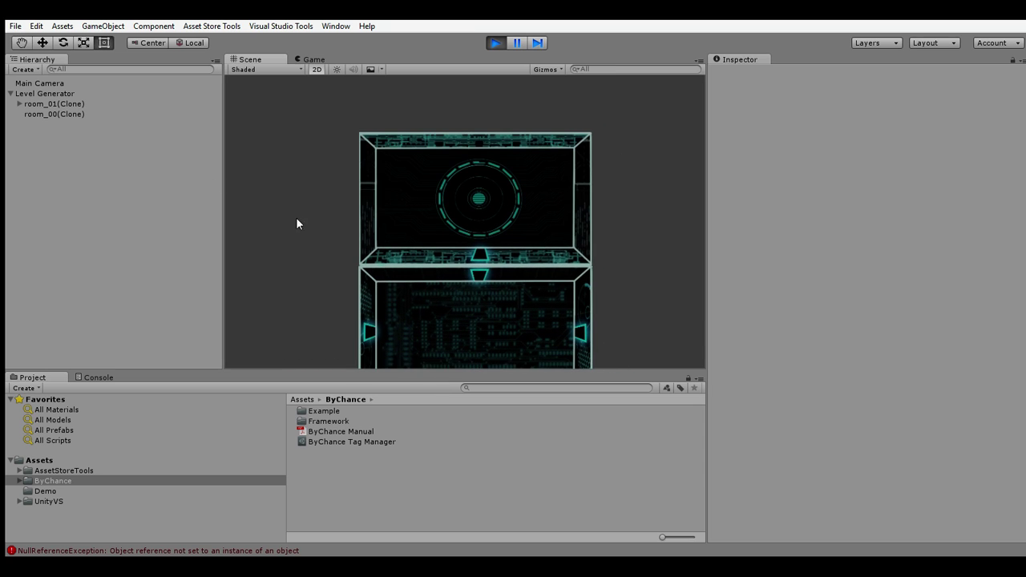
click(19, 103)
scroll(313, 221, up, 4)
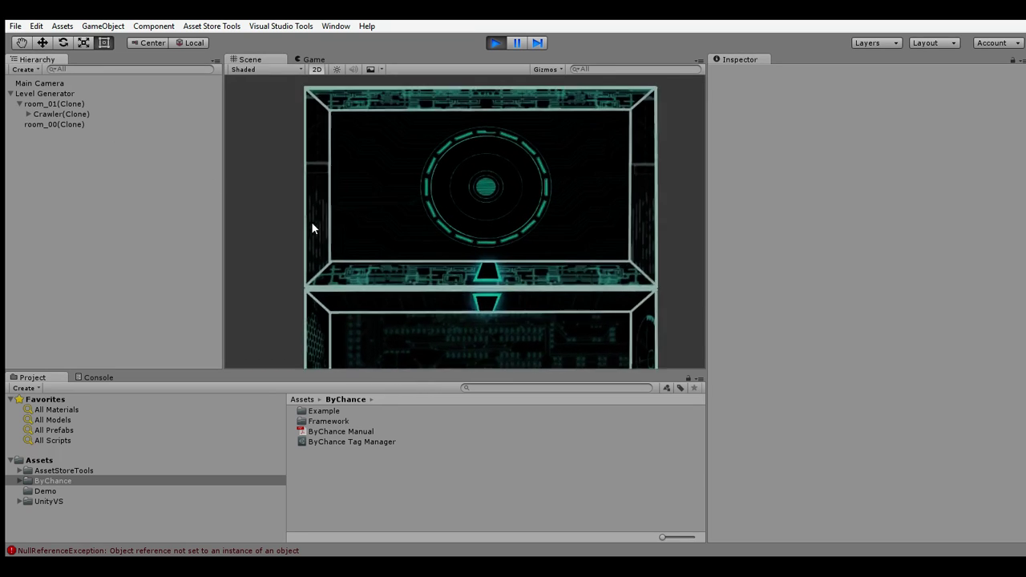
scroll(301, 186, down, 3)
- Set the Z position of the Crawler clone inside the running room_01 clone to -1
click(48, 114)
click(29, 114)
click(28, 114)
click(995, 107)
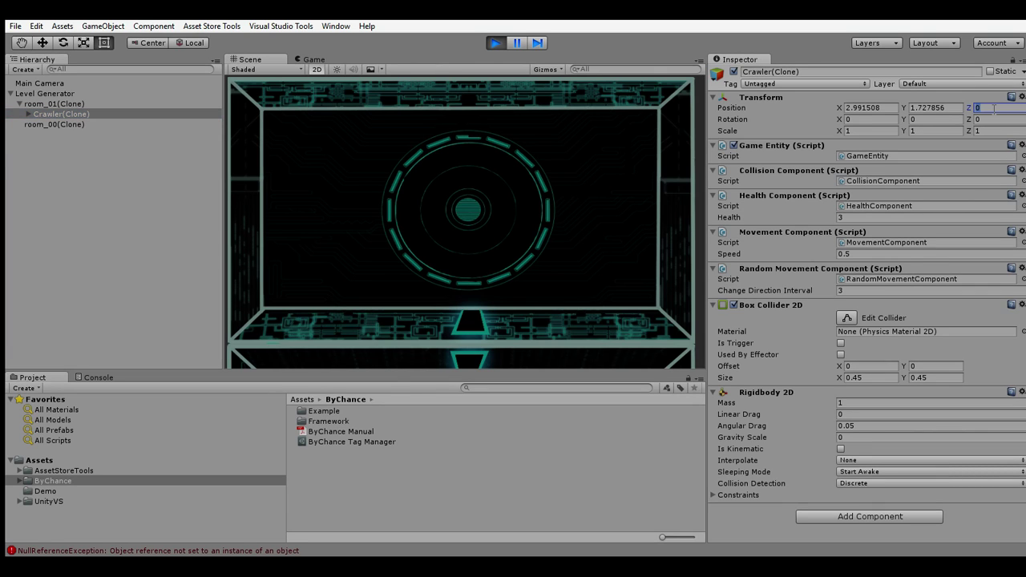
text(1)
key(BackSpace)
text(-1)
- Examine the crawler's placement within the generated room_01 in the Scene view, and stop the test run
middle_drag(521, 337, 541, 213)
middle_drag(628, 365, 577, 242)
scroll(580, 239, up, 7)
middle_drag(610, 189, 530, 247)
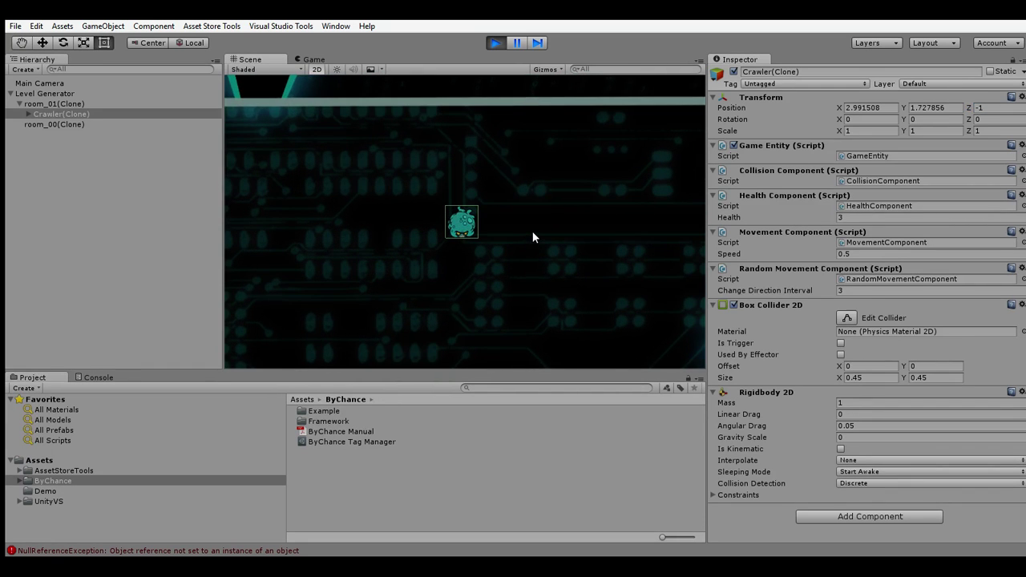
scroll(533, 231, down, 3)
middle_drag(511, 272, 559, 226)
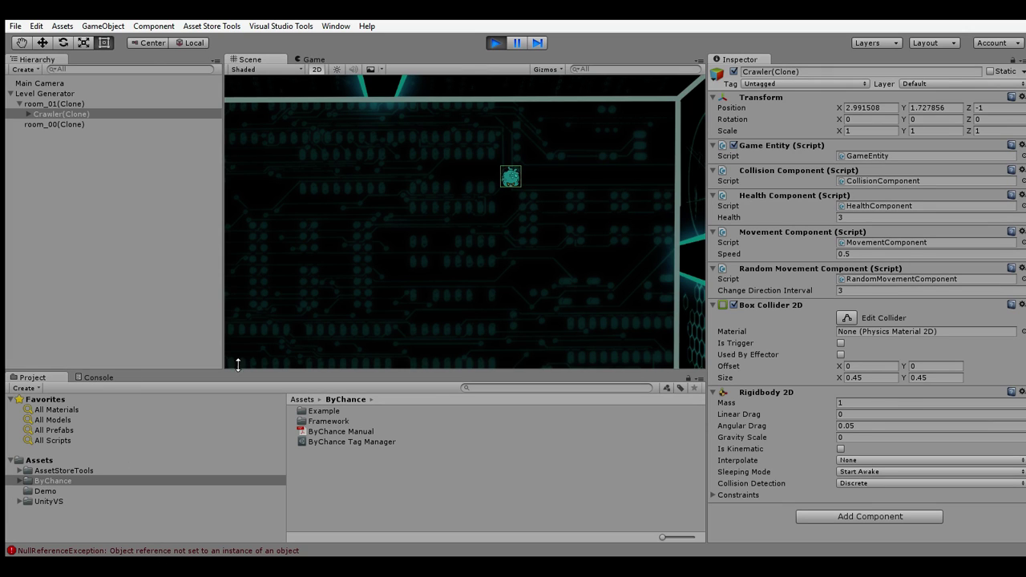
middle_drag(583, 213, 589, 243)
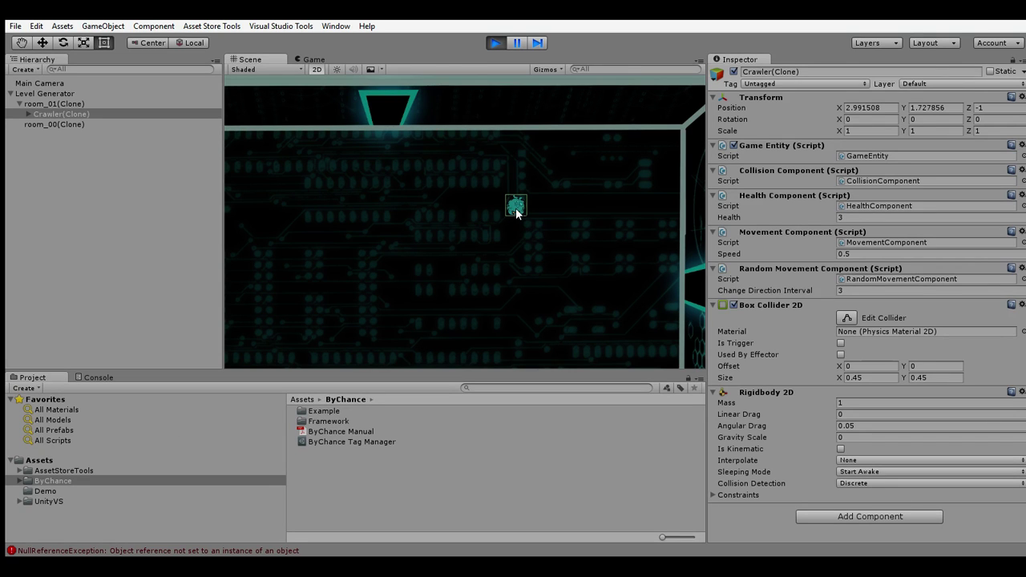
middle_drag(446, 286, 564, 158)
middle_drag(541, 204, 585, 236)
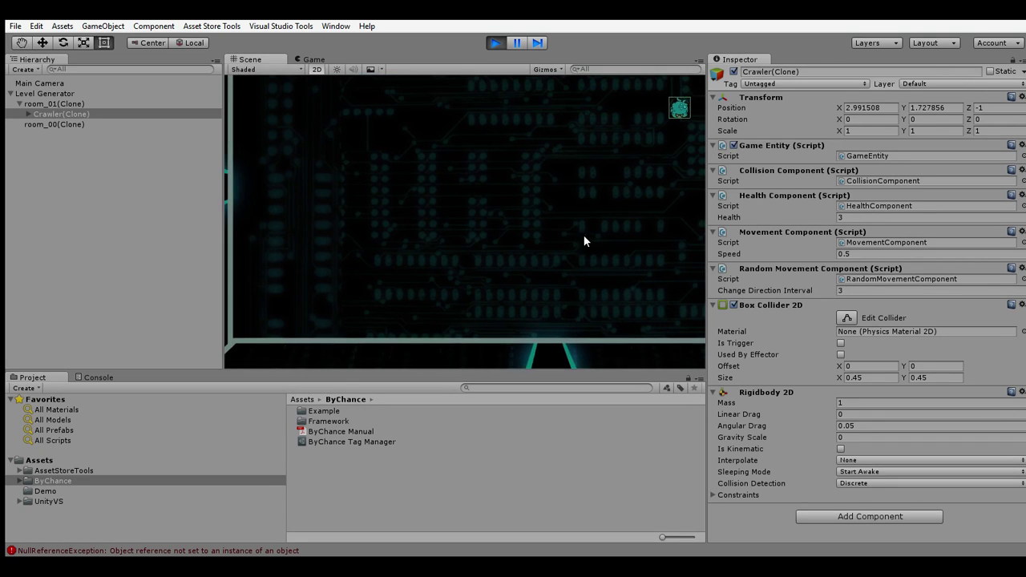
middle_drag(420, 204, 474, 259)
middle_drag(597, 276, 399, 279)
click(495, 43)
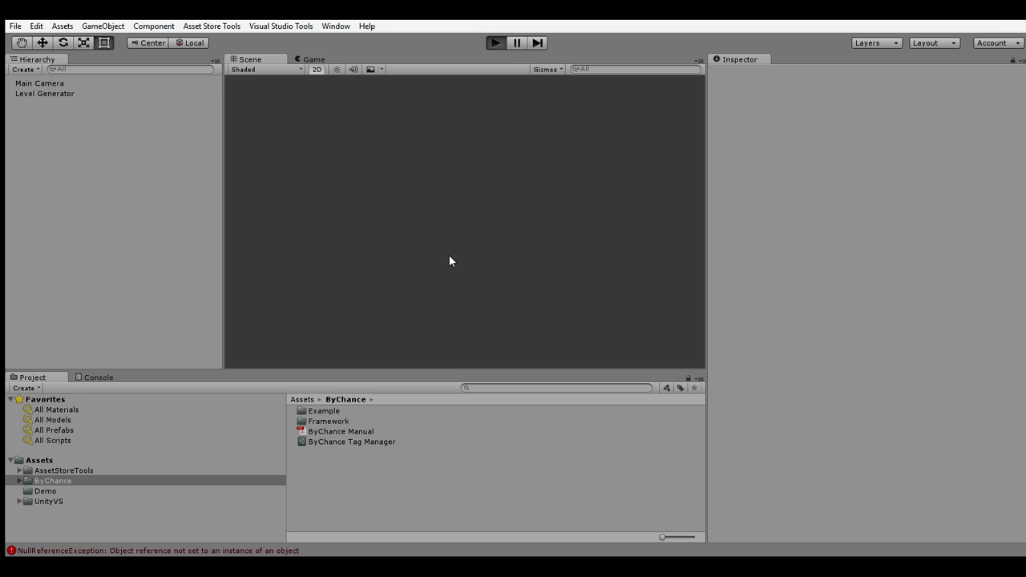
- After a brief test run, set the Level Generator's level extents to X 100, Y 100, Z 0.2 and run the scene
key(ctrl+p)
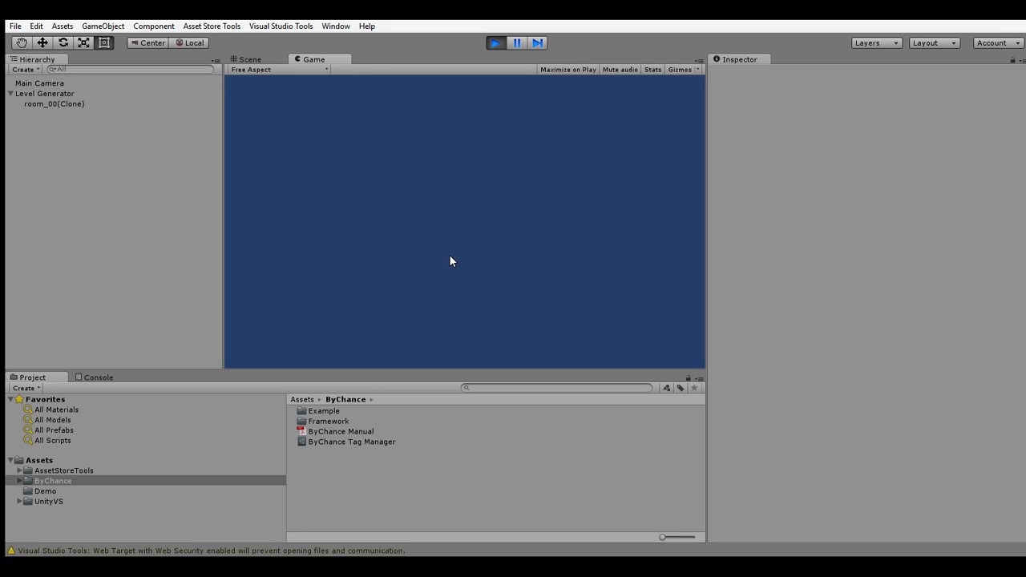
click(496, 43)
click(117, 94)
click(847, 251)
text(100)
key(Tab)
text(100)
key(Tab)
text(0.2)
click(496, 43)
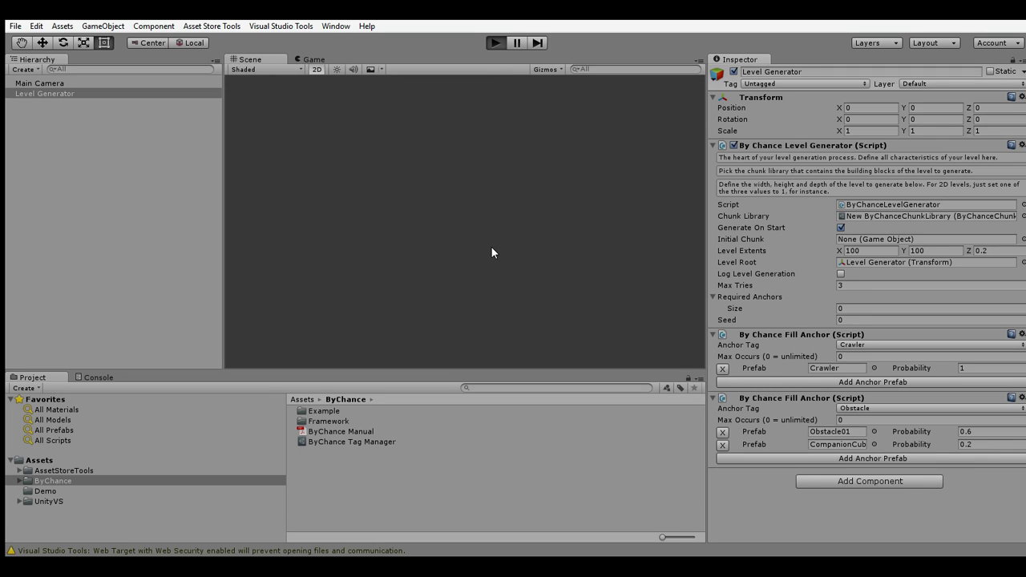
- Frame the generated room_01 clone in the Scene view and show its child objects
click(262, 57)
click(64, 104)
key(f)
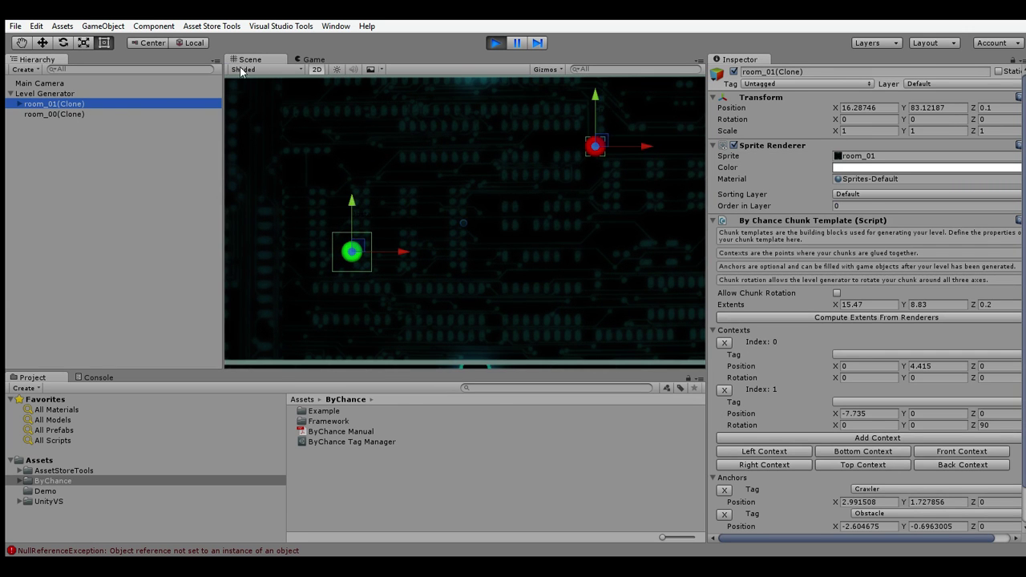
click(19, 105)
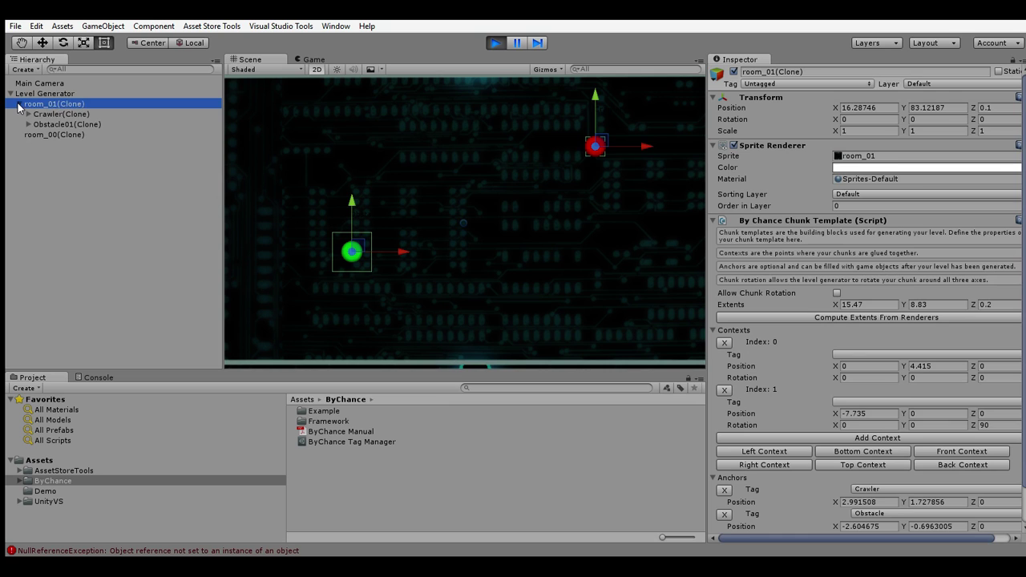
- Set the Z position of both the Obstacle01 clone and the Crawler clone in the running room_01 to -1
click(62, 125)
click(990, 99)
click(993, 108)
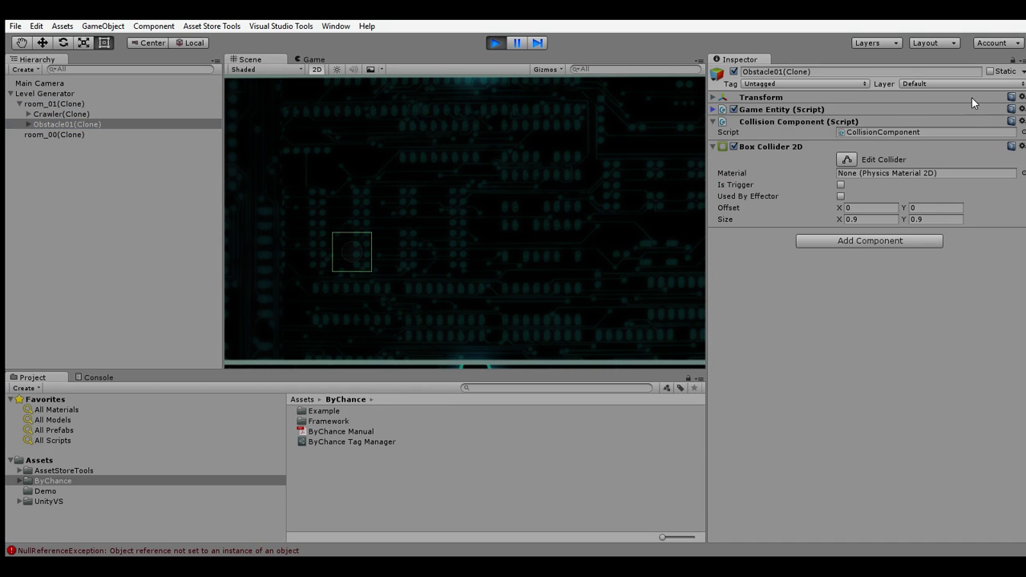
click(972, 98)
click(980, 107)
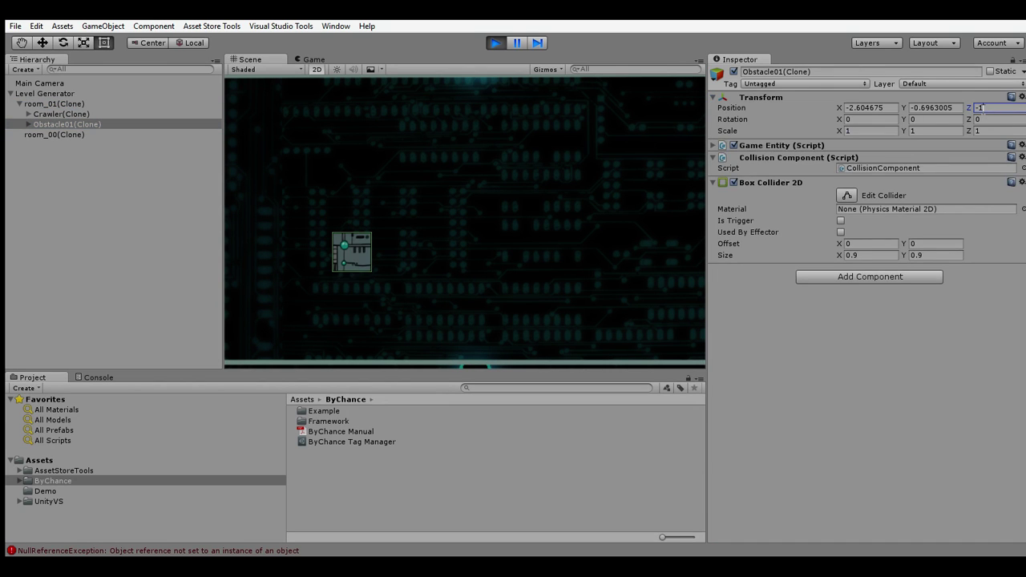
click(61, 114)
click(980, 108)
text(-1)
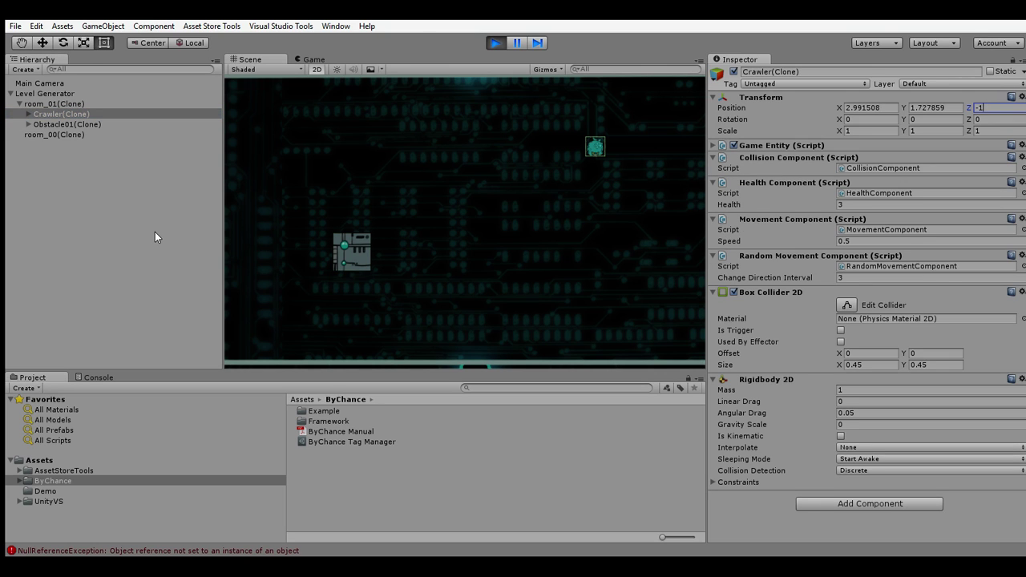
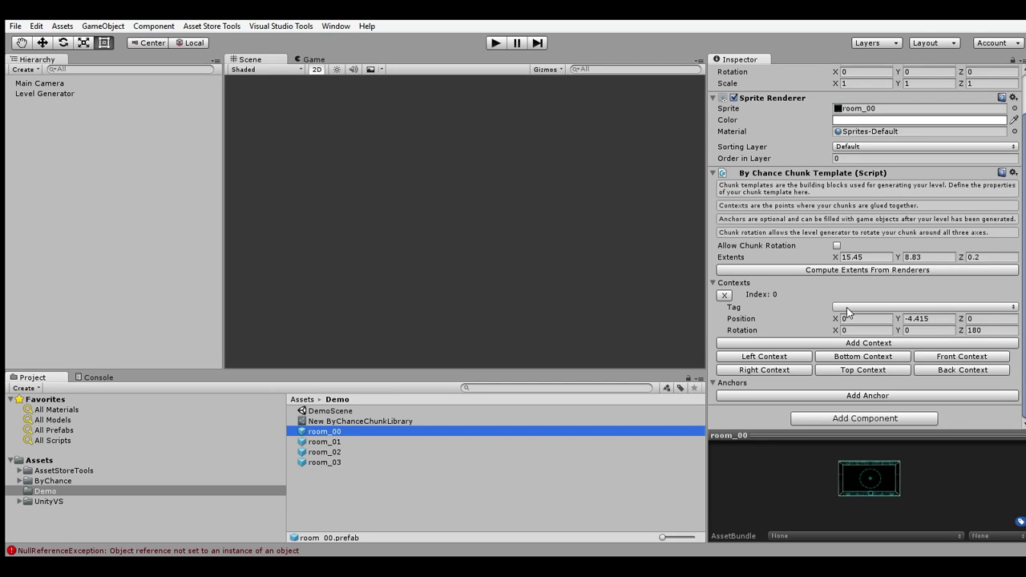
- Assign the Door tag to the contexts of the room_00 and room_01 chunk prefabs
click(847, 307)
click(871, 336)
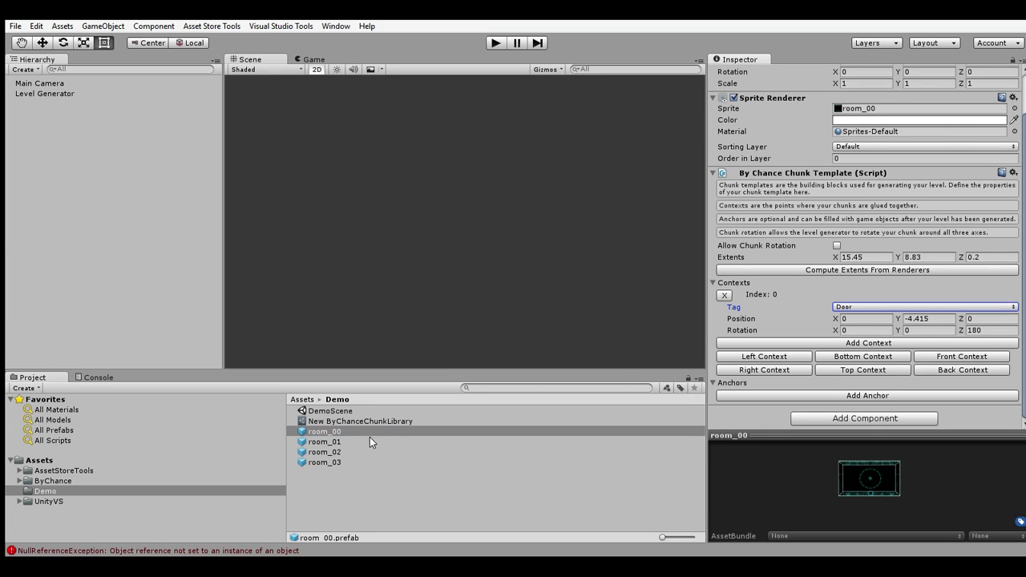
click(373, 441)
click(847, 339)
click(849, 354)
click(851, 382)
scroll(791, 367, down, 2)
- Assign the Door tag to the contexts of the room_02 chunk prefab
click(335, 452)
click(856, 232)
click(856, 256)
click(856, 312)
click(855, 325)
click(857, 349)
- Assign the Door tag to both contexts of the room_03 chunk prefab
click(376, 462)
click(856, 259)
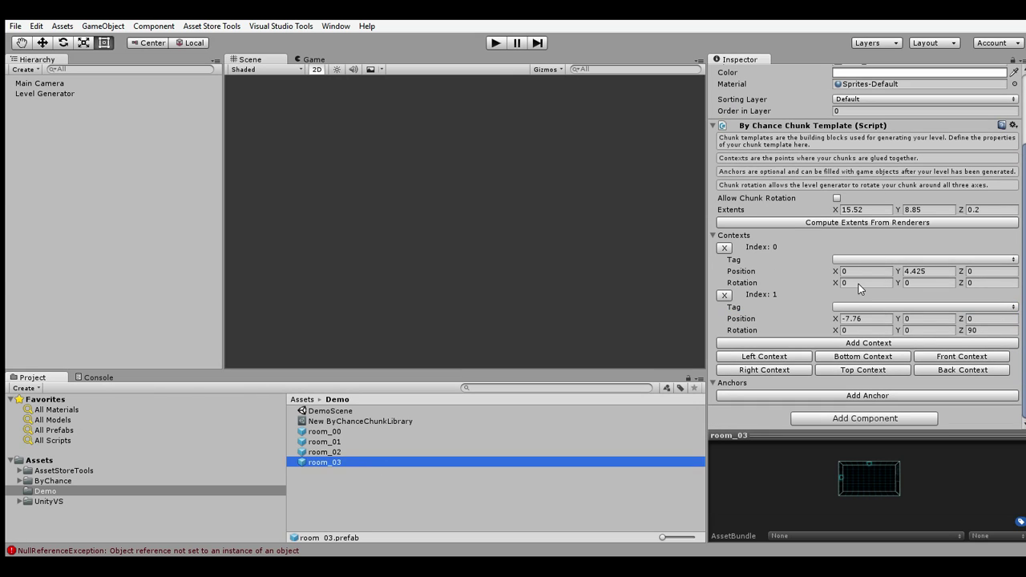
click(858, 283)
click(855, 307)
click(855, 333)
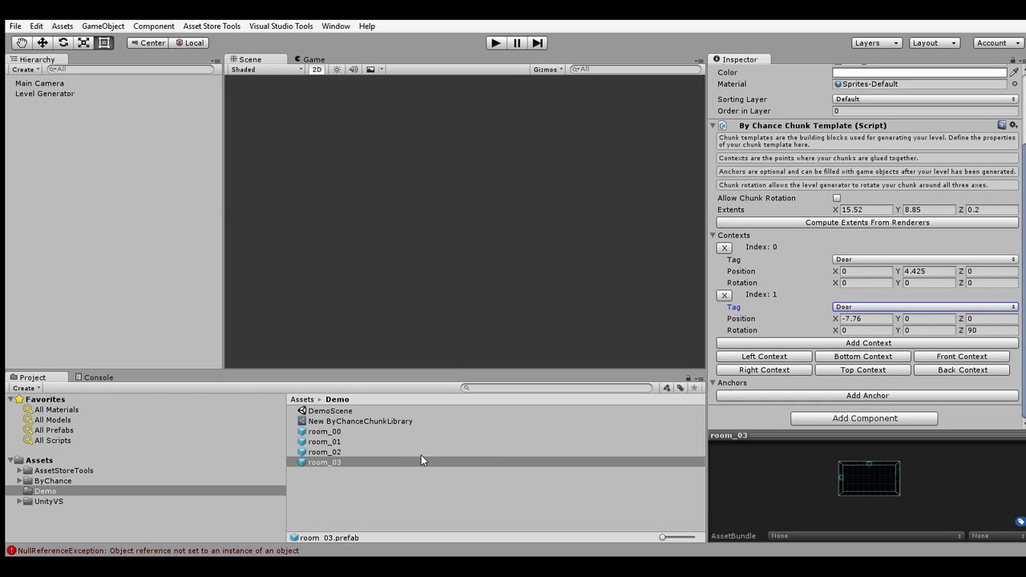
- Add a By Chance Fill Context component to the Level Generator with context tag Door and aligned context prefab Blocked
click(78, 94)
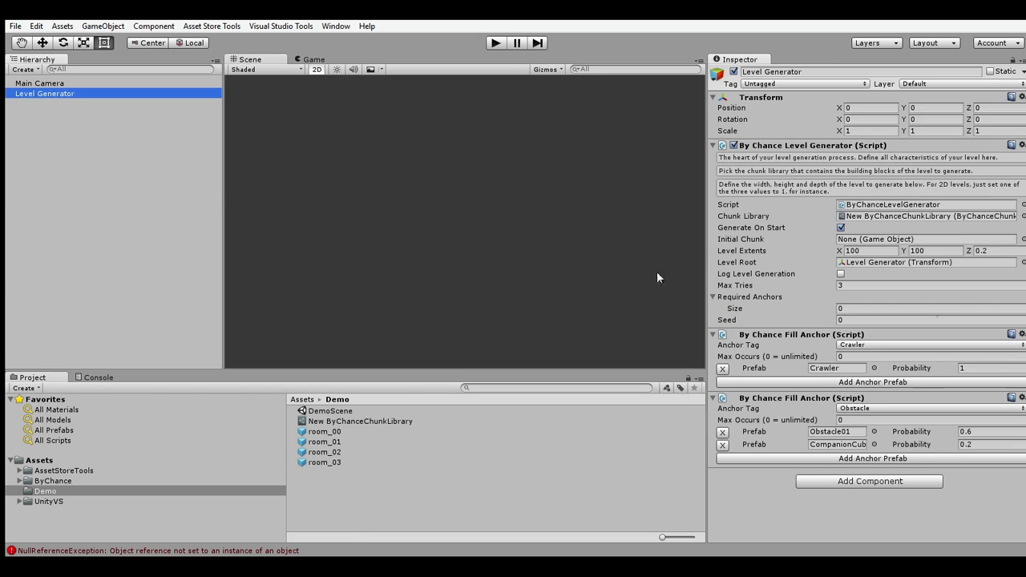
click(872, 481)
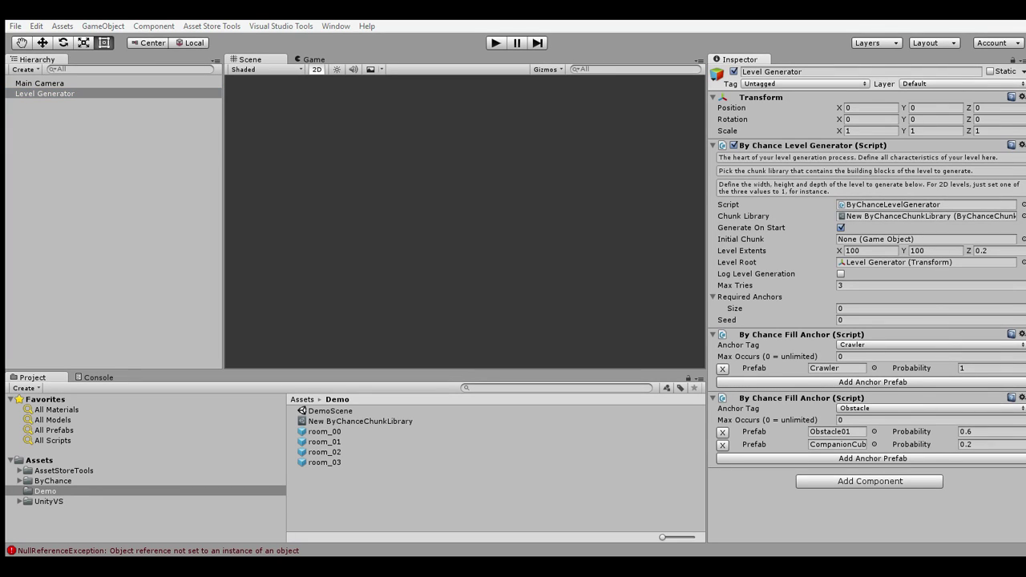
key(Return)
scroll(870, 482, down, 1)
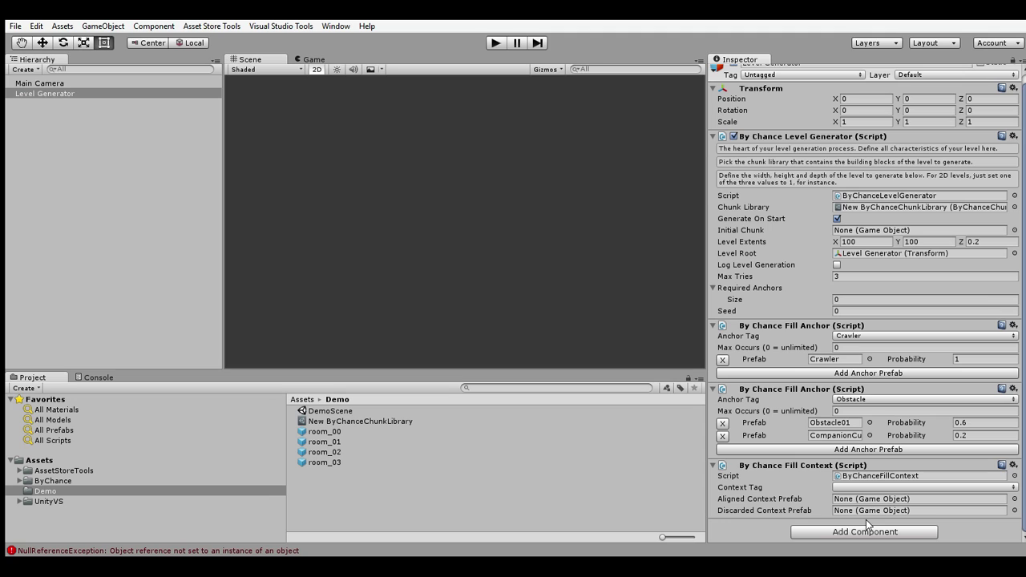
click(861, 517)
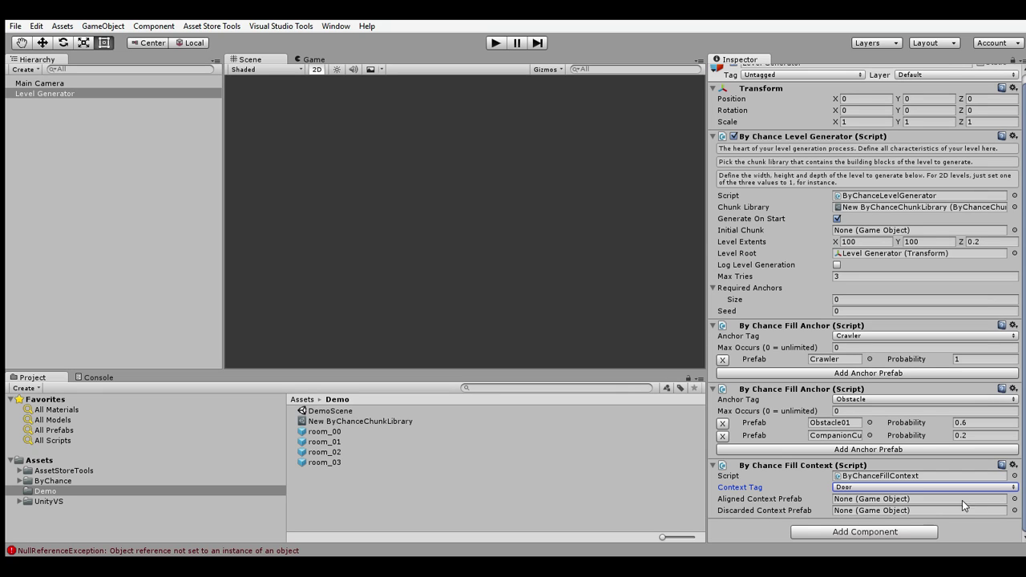
double_click(111, 165)
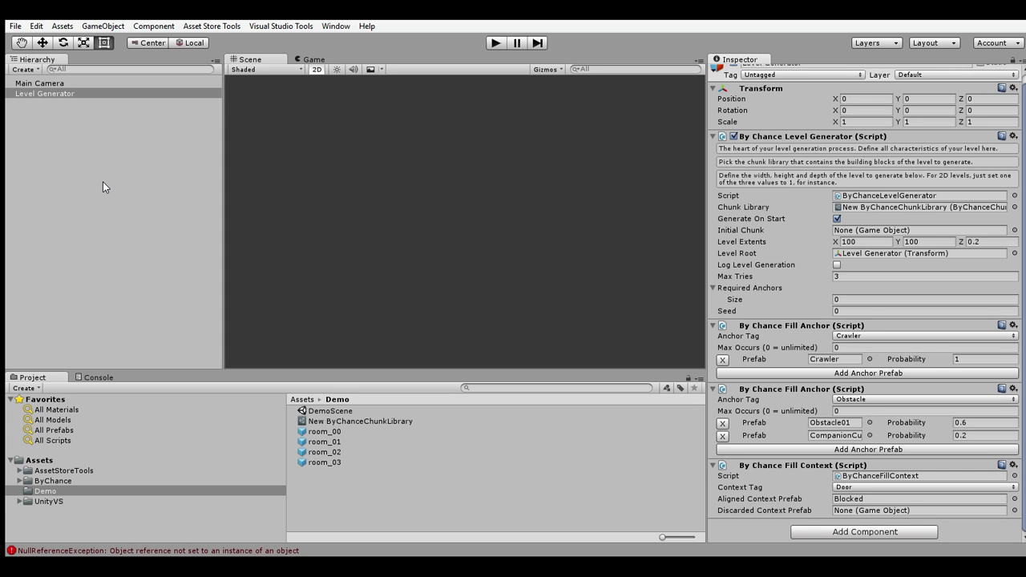
- Run the scene, examine the door prefabs placed between the generated rooms, and stop the run
click(496, 43)
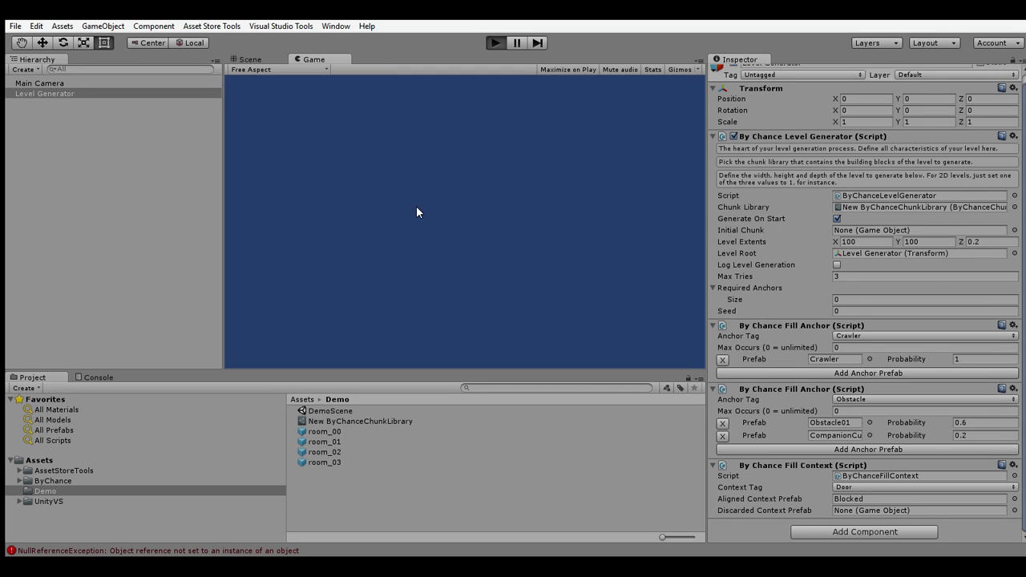
click(11, 93)
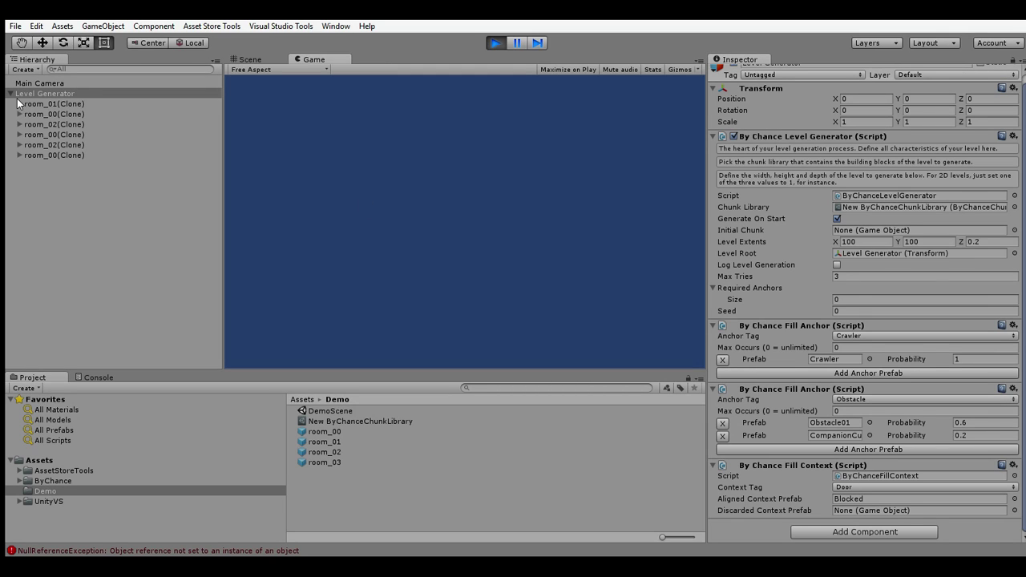
click(249, 61)
middle_drag(445, 297, 483, 181)
scroll(483, 182, down, 4)
middle_drag(556, 257, 497, 129)
middle_drag(511, 251, 414, 236)
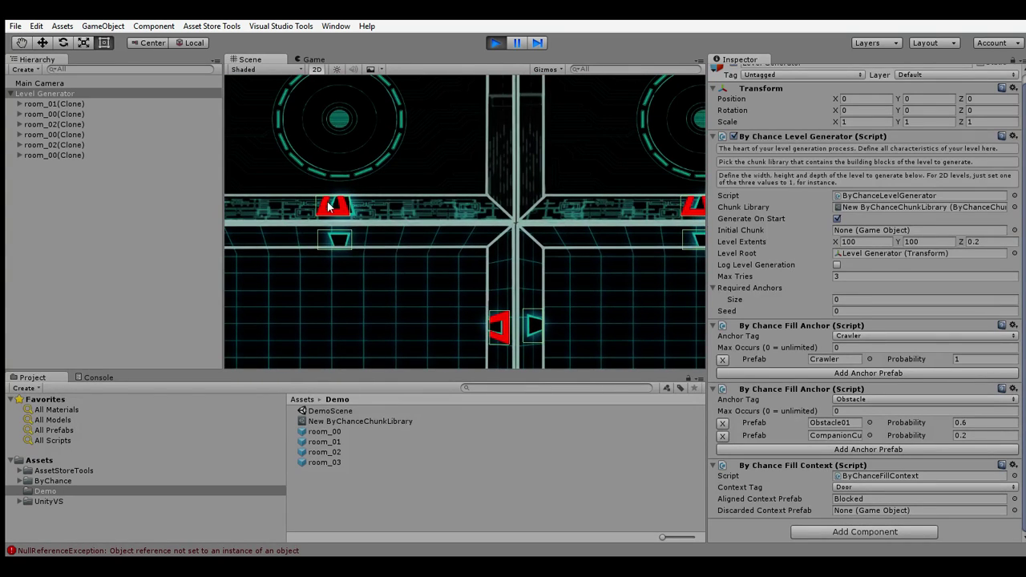
middle_drag(598, 180, 320, 248)
mouse_move(539, 235)
middle_down()
mouse_move(336, 209)
mouse_move(350, 172)
mouse_move(282, 249)
mouse_move(302, 177)
mouse_move(442, 224)
mouse_move(442, 190)
mouse_move(470, 225)
mouse_move(545, 243)
middle_up()
click(496, 43)
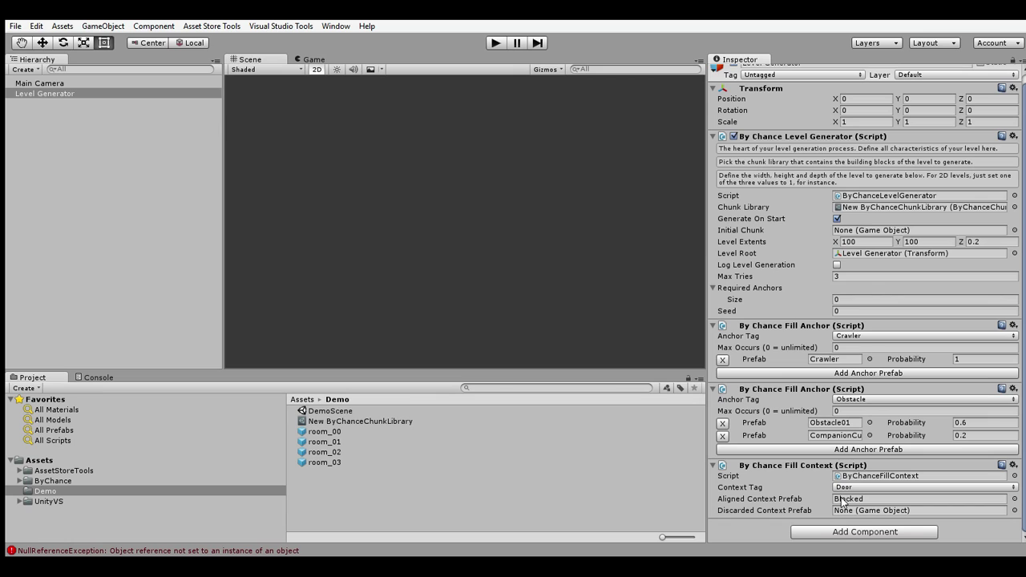
- Add a By Chance Discard Open Contexts component to the Level Generator
click(842, 537)
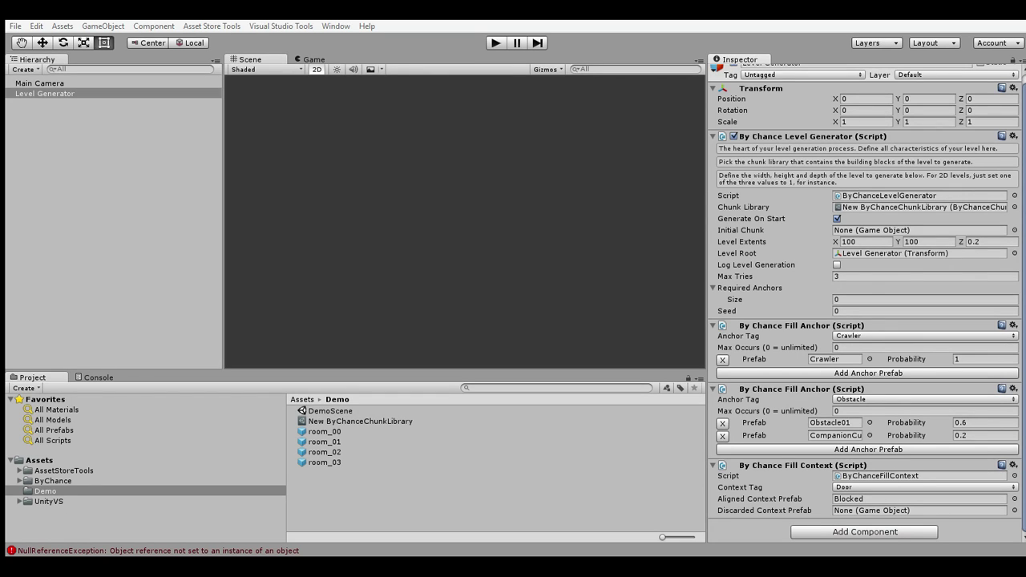
click(805, 473)
scroll(805, 473, down, 1)
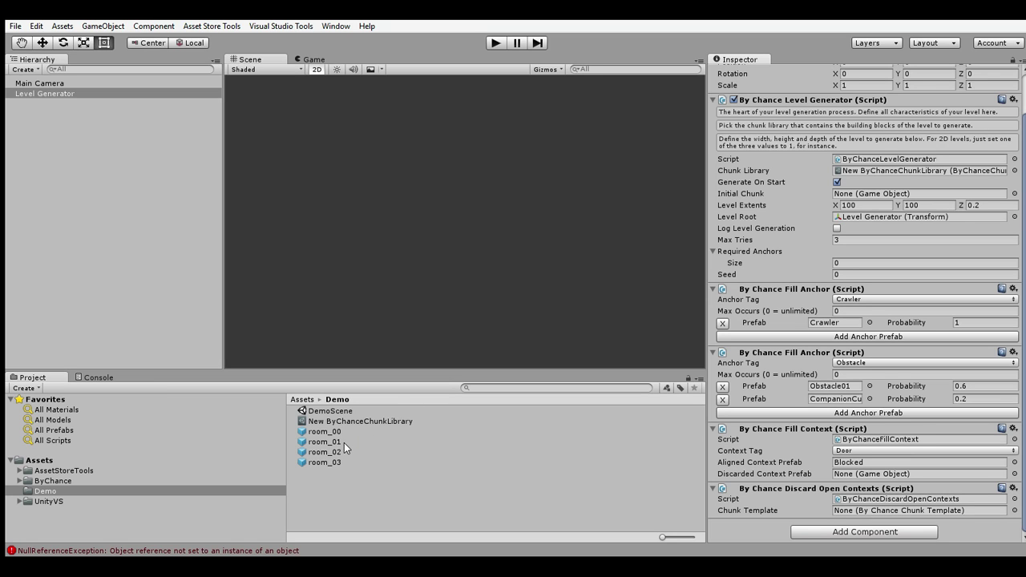
- Add a second By Chance Discard Open Contexts component to the Level Generator
scroll(796, 467, up, 2)
scroll(796, 467, down, 2)
click(813, 531)
click(835, 539)
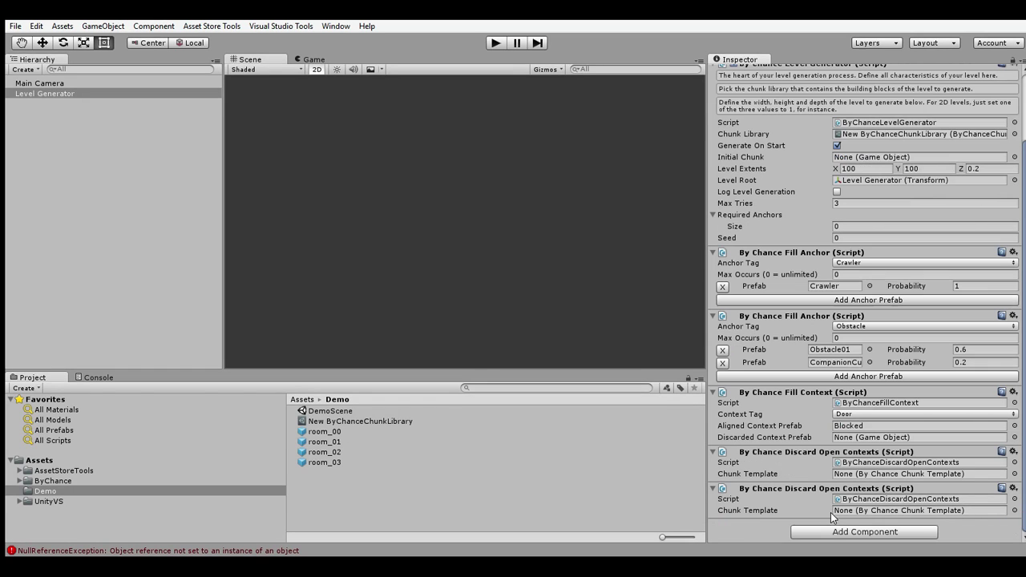
- Add a third By Chance Discard Open Contexts component and assign room_01, room_02 and room_03 as the three components' chunk templates
click(835, 539)
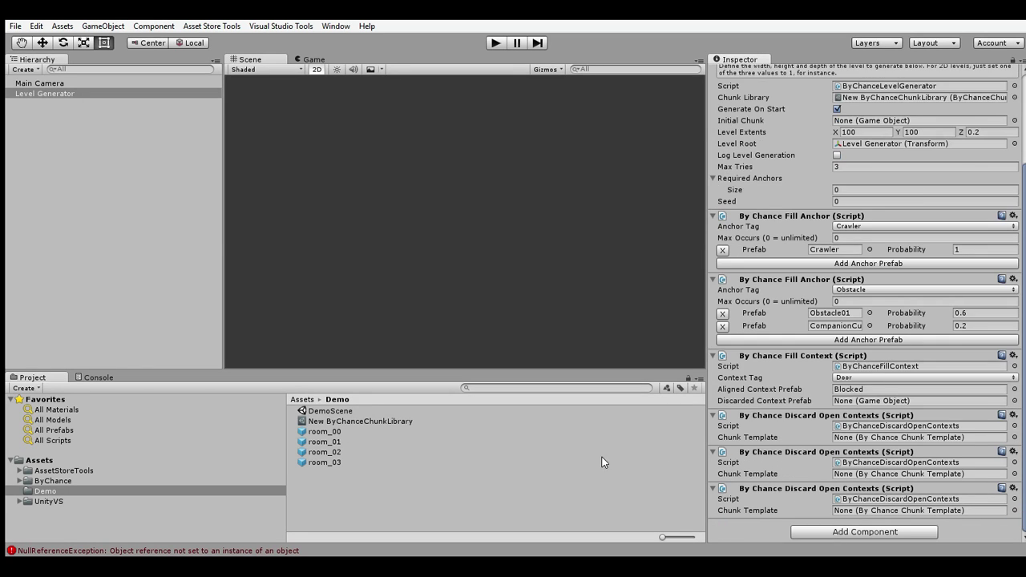
drag(347, 441, 858, 475)
drag(350, 463, 852, 514)
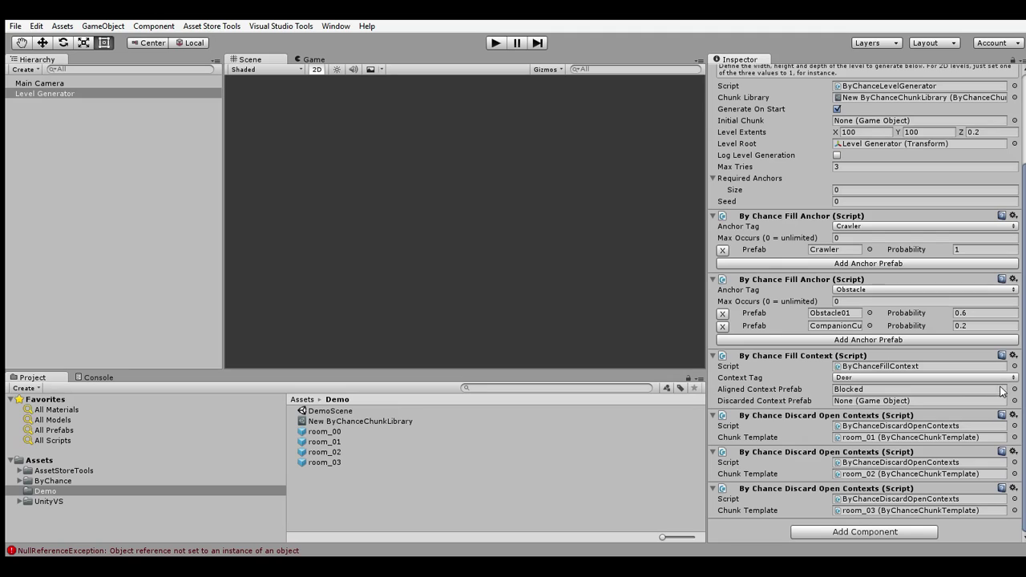
- In the Fill Context component, set the aligned context prefab to None and the discarded context prefab to Blocked
double_click(60, 176)
click(1015, 401)
double_click(124, 162)
click(42, 200)
- Run the scene and examine the outer edges of the generated rooms for door prefabs at discarded contexts
click(496, 44)
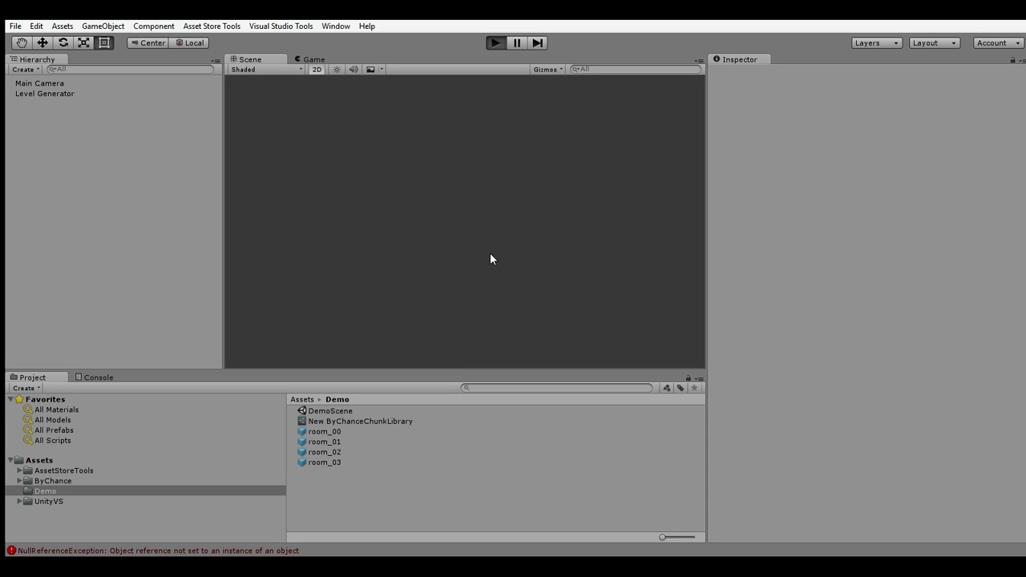
click(254, 60)
click(51, 105)
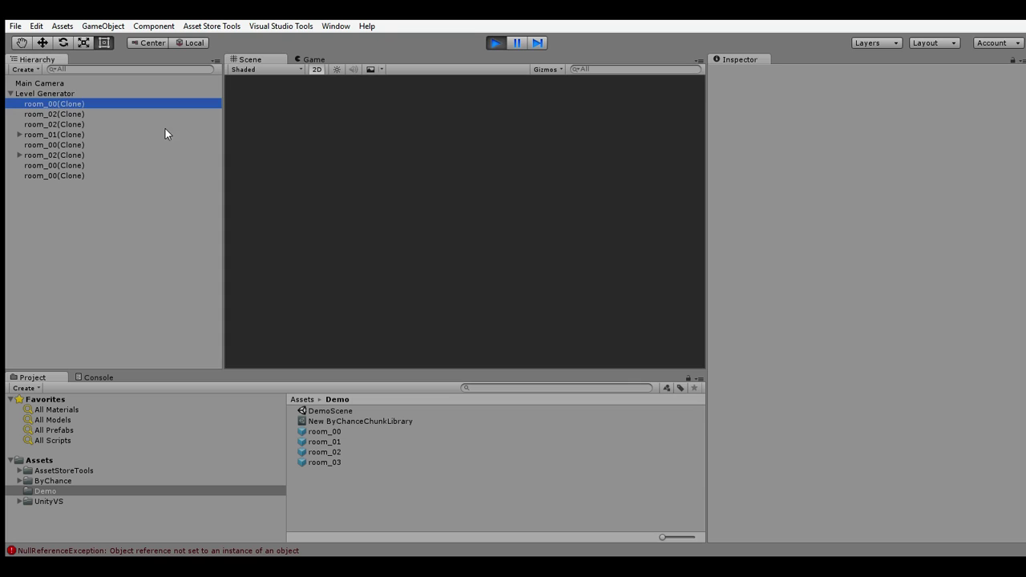
click(85, 116)
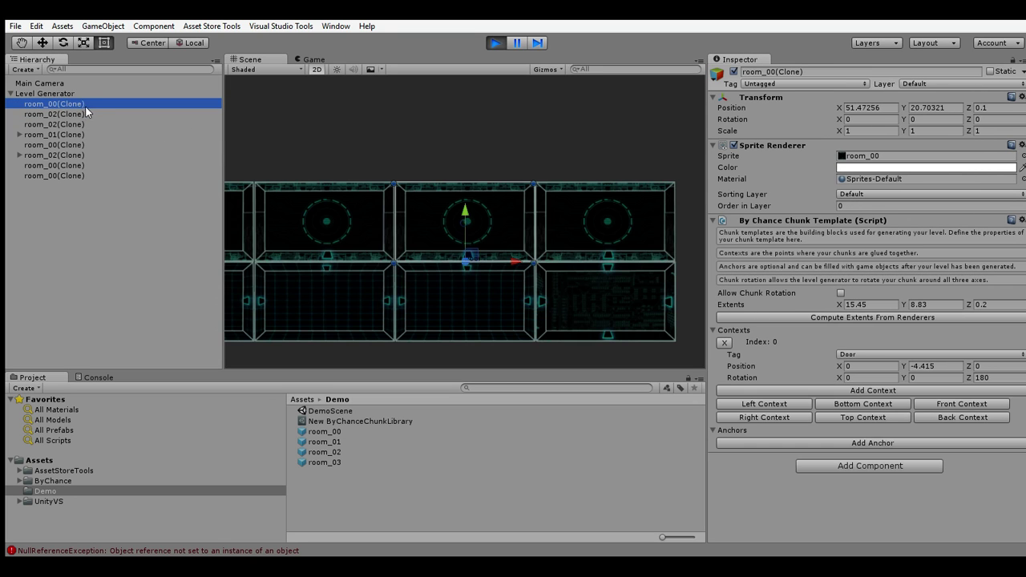
click(461, 170)
scroll(448, 243, up, 5)
middle_drag(571, 275, 729, 214)
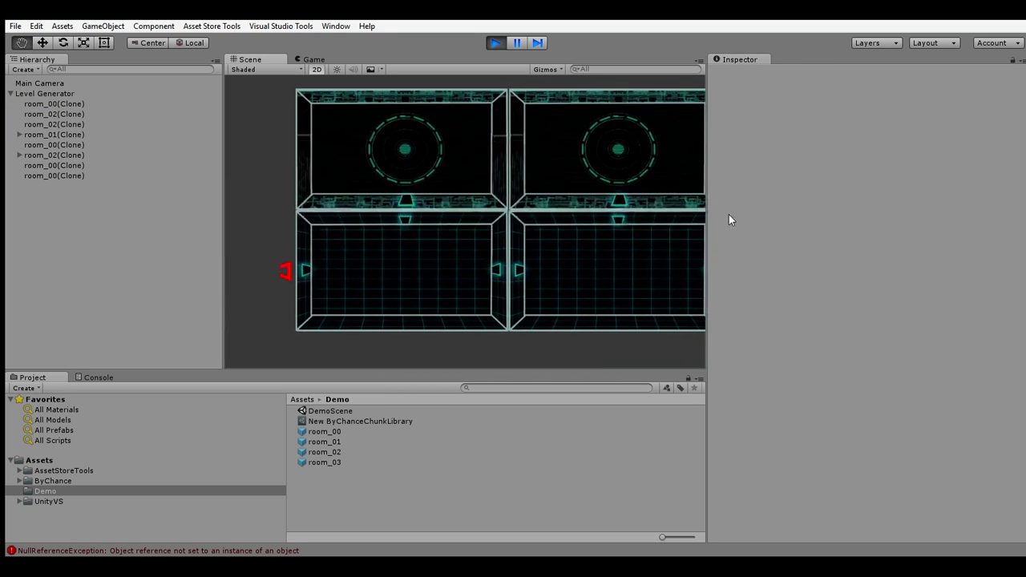
middle_drag(450, 228, 382, 216)
mouse_move(649, 210)
middle_down()
mouse_move(396, 227)
mouse_move(622, 198)
middle_up()
middle_drag(521, 227, 682, 232)
middle_drag(412, 238, 486, 237)
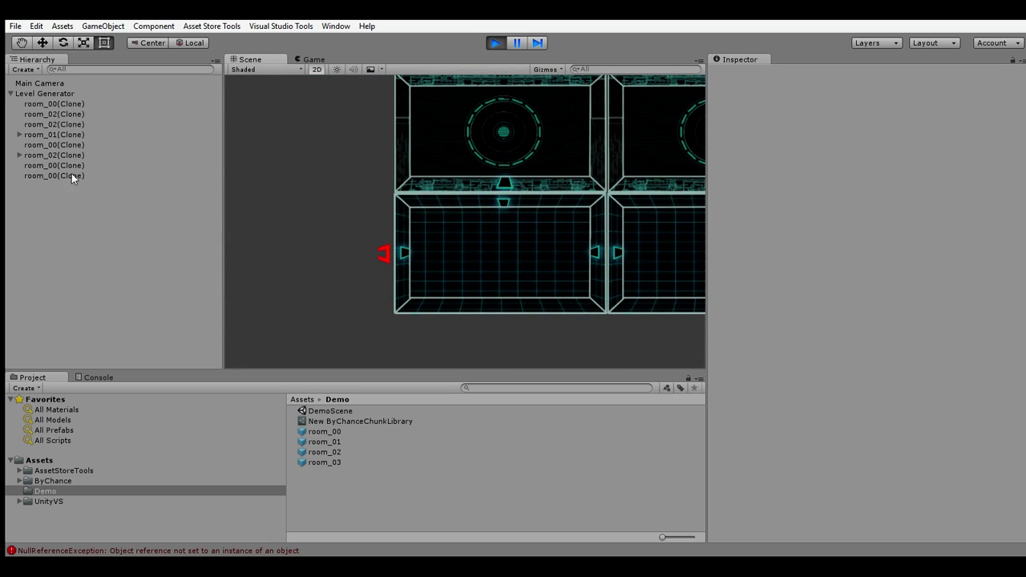
- Inspect the Blocked clone and the context settings of its parent room_02 clone, then stop the run
click(20, 154)
click(19, 134)
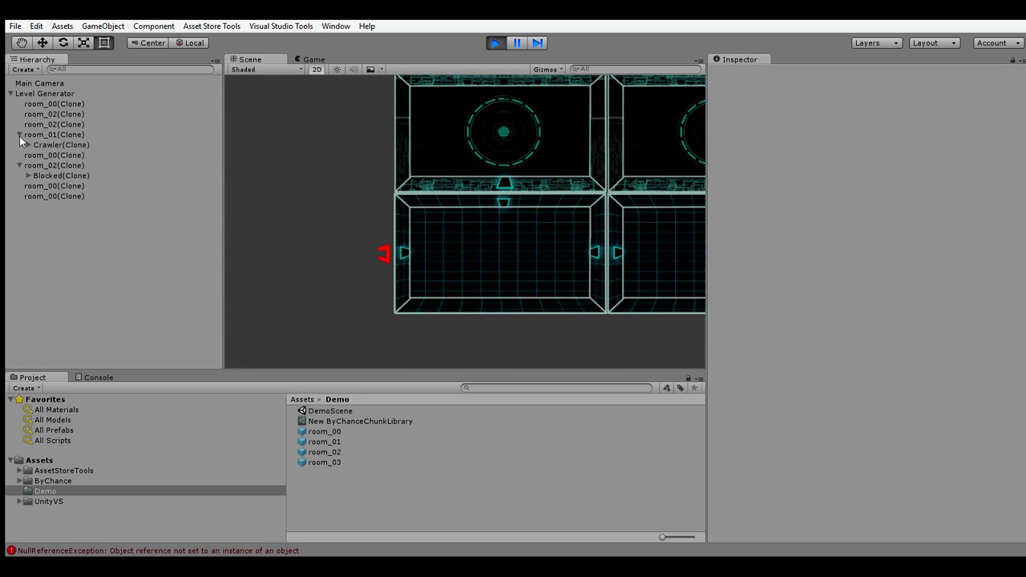
double_click(39, 174)
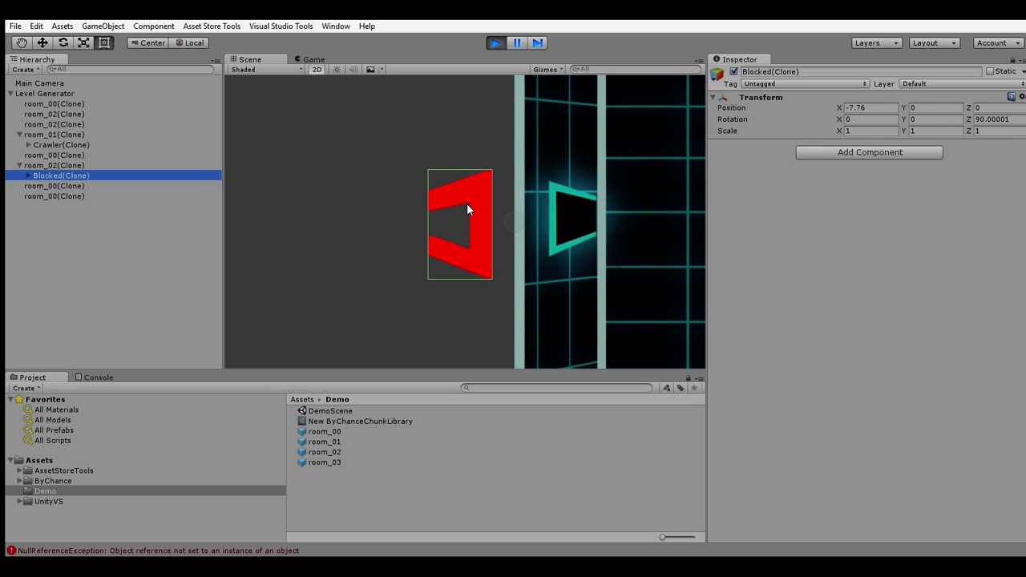
click(53, 166)
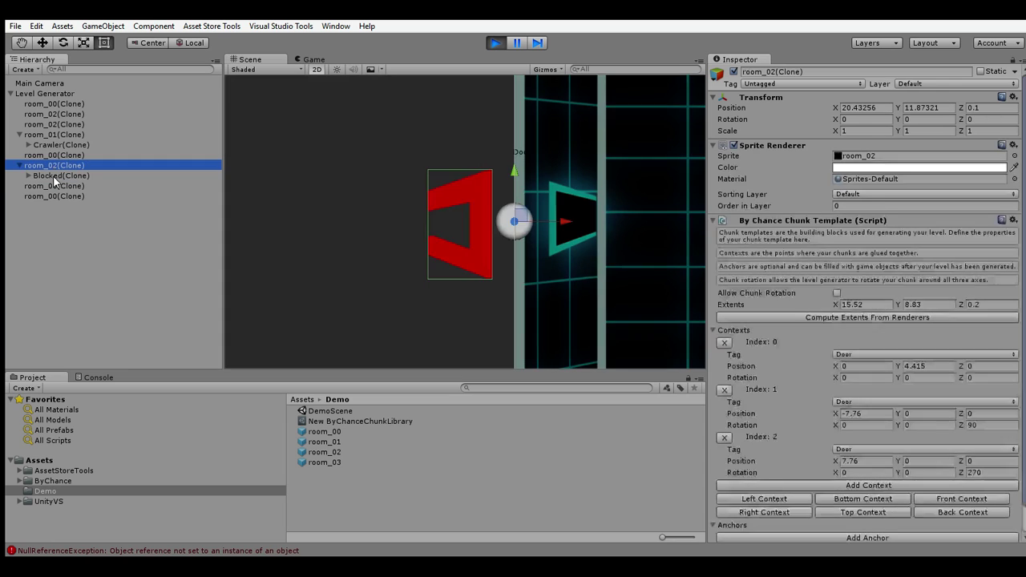
scroll(746, 338, down, 2)
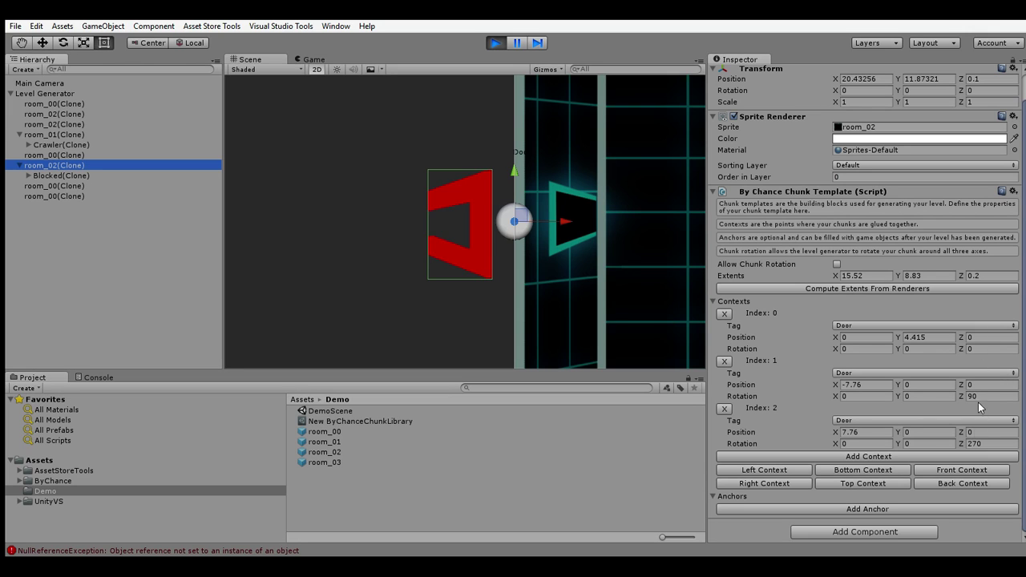
scroll(468, 187, down, 2)
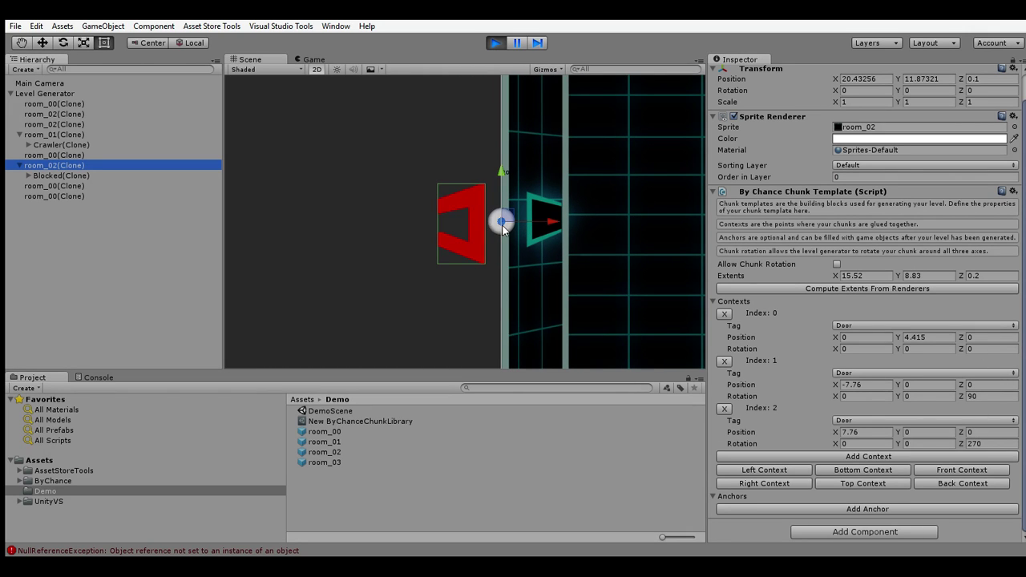
scroll(502, 225, up, 2)
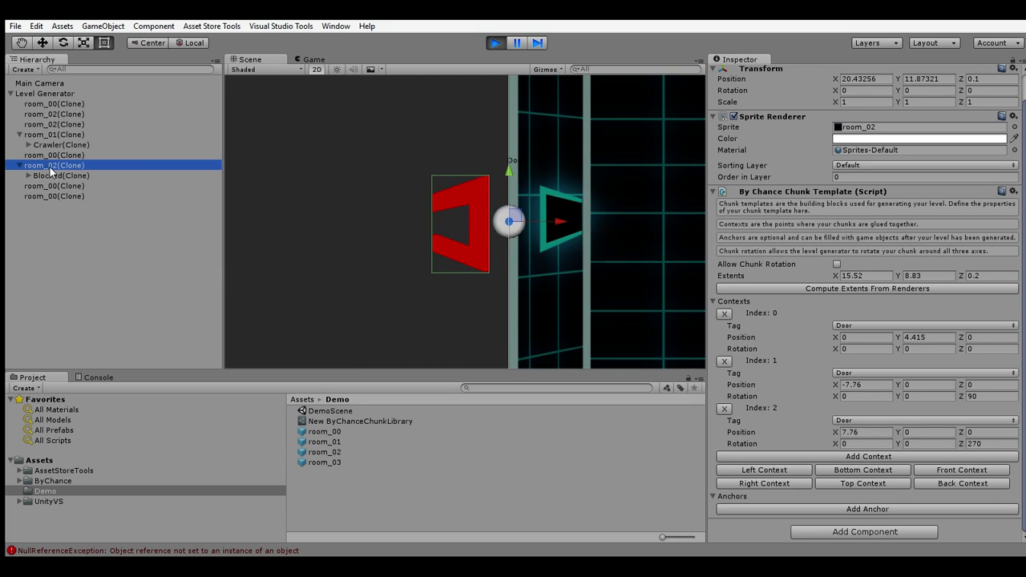
click(19, 165)
click(19, 134)
click(154, 186)
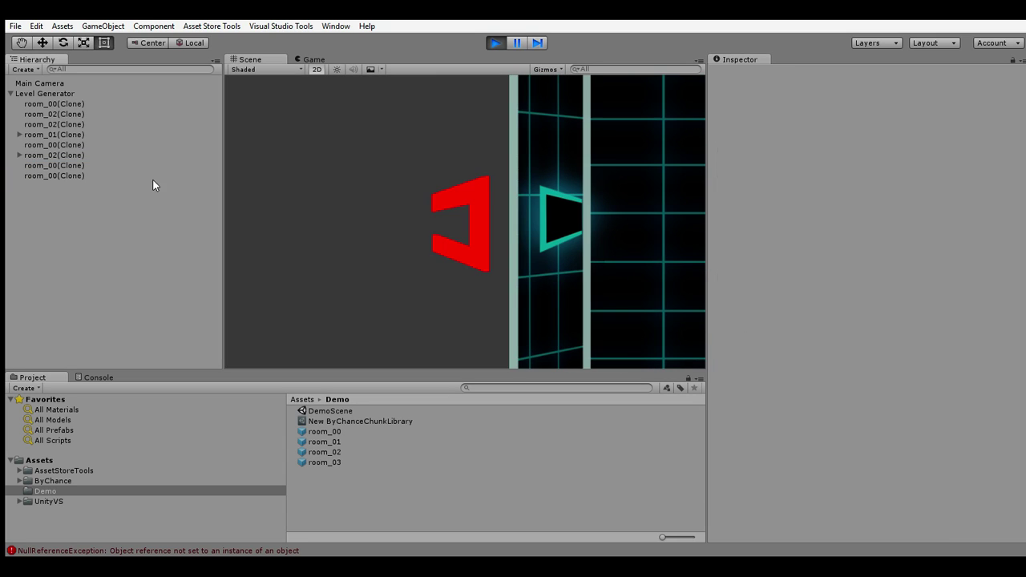
click(496, 44)
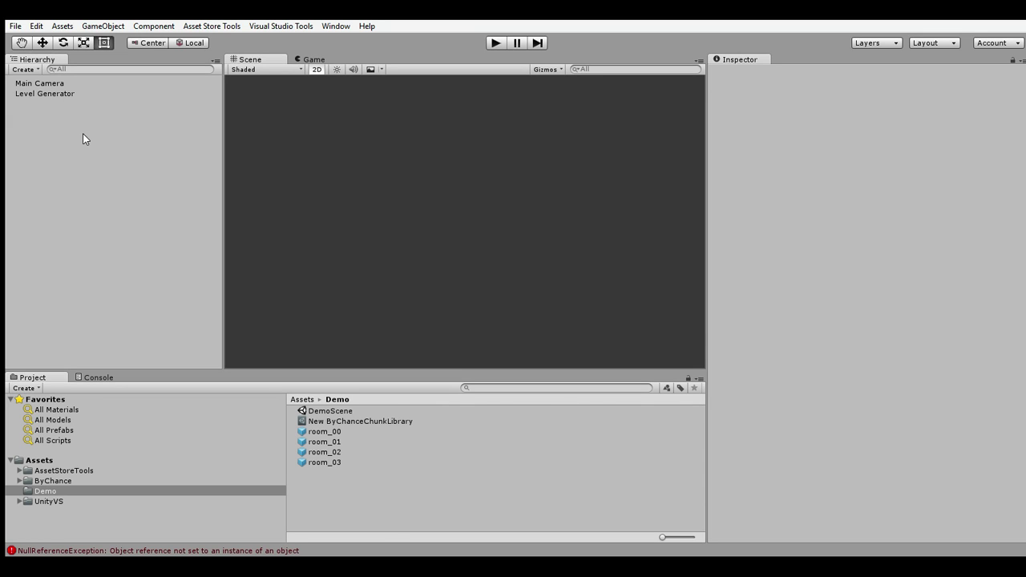
- Add a By Chance Align Adjacent Contexts component to the Level Generator
click(60, 94)
scroll(821, 495, down, 5)
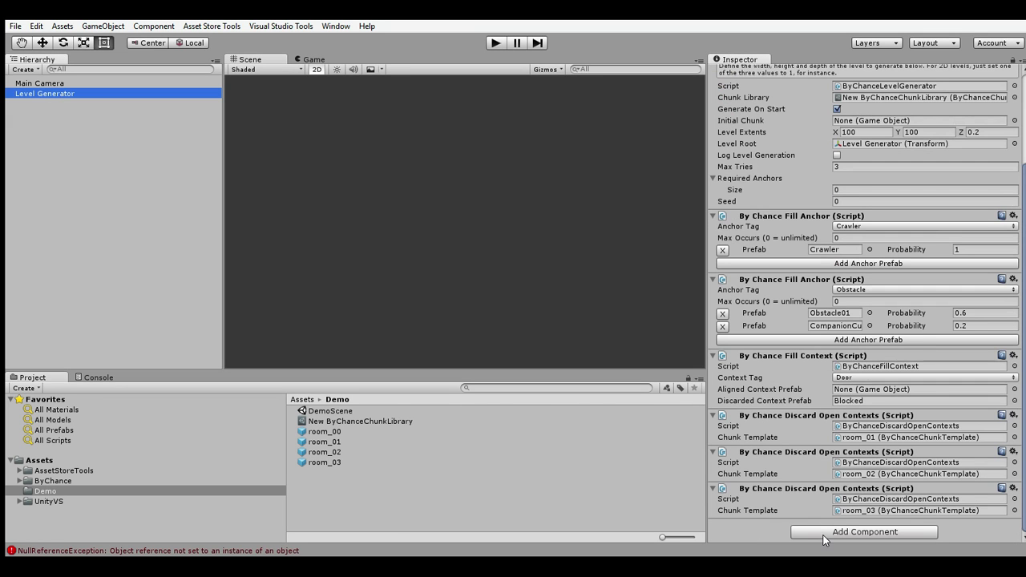
click(824, 535)
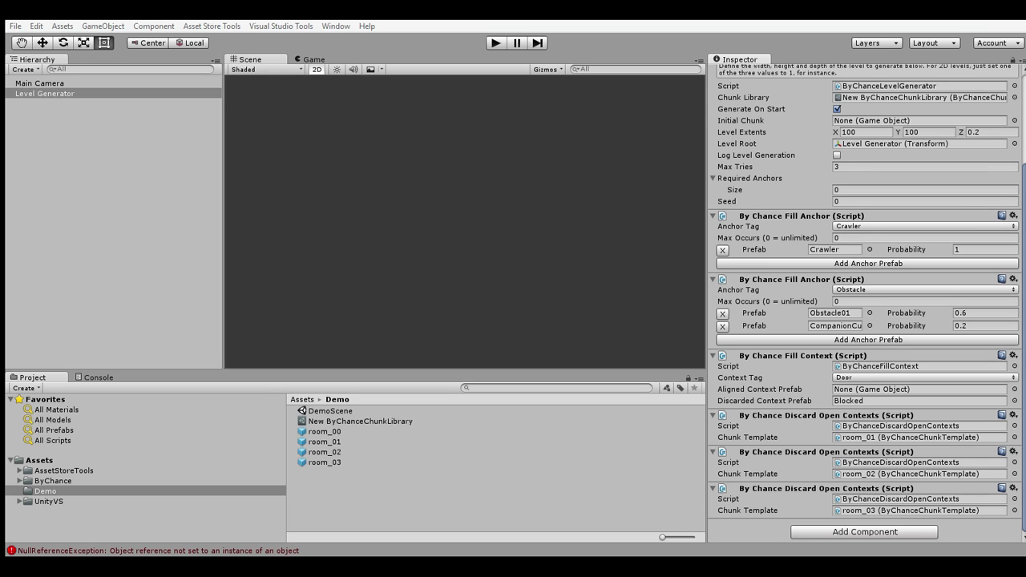
scroll(853, 462, down, 2)
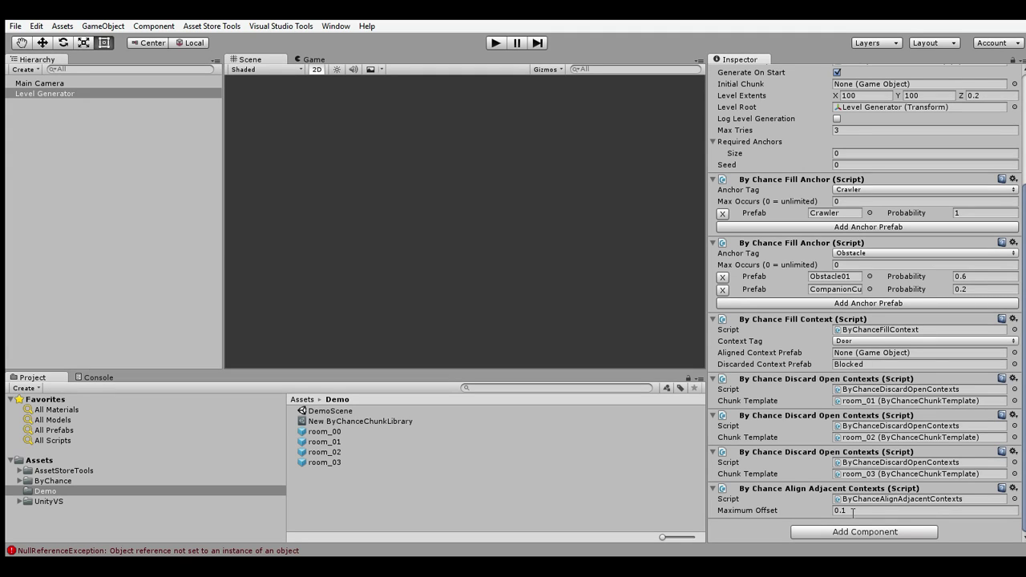
click(147, 226)
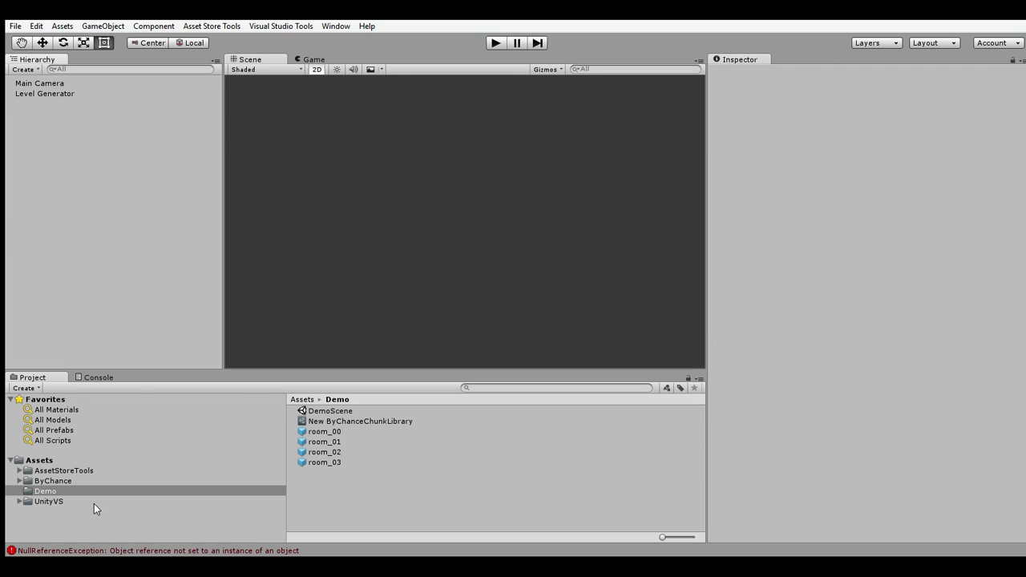
- Open the Example Scene from the ByChance Example folder
click(53, 481)
double_click(316, 411)
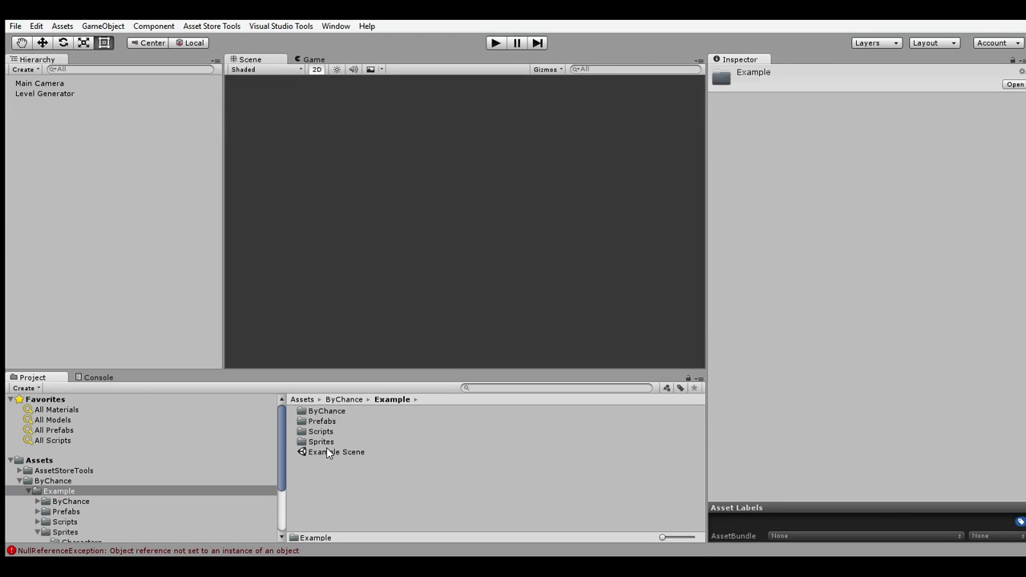
click(327, 452)
double_click(327, 452)
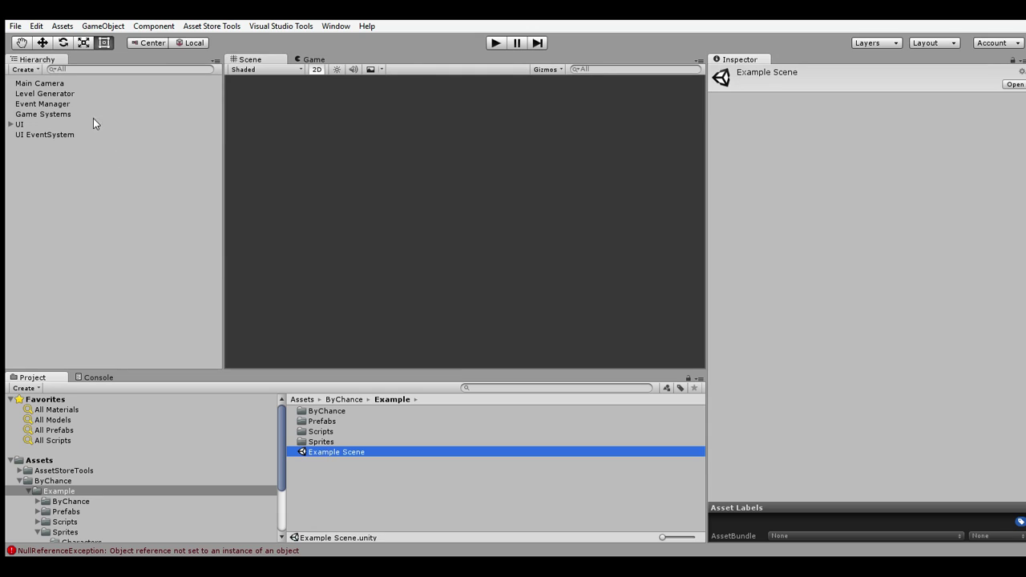
- Review the Level Generator's fill anchor, align adjacent, fill context and discard open contexts components in the Example Scene
click(53, 94)
scroll(805, 363, down, 15)
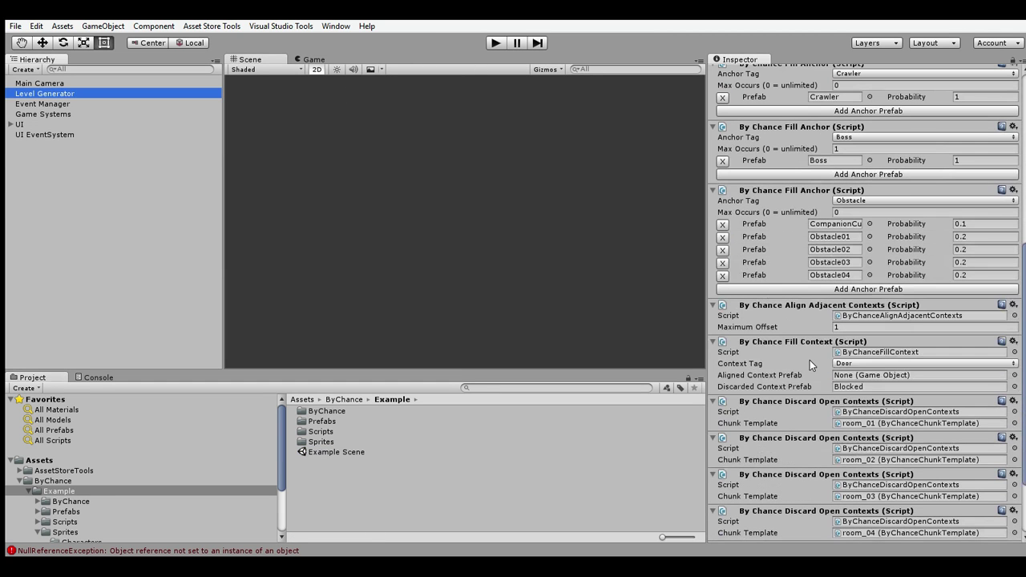
scroll(822, 336, up, 5)
scroll(830, 306, down, 9)
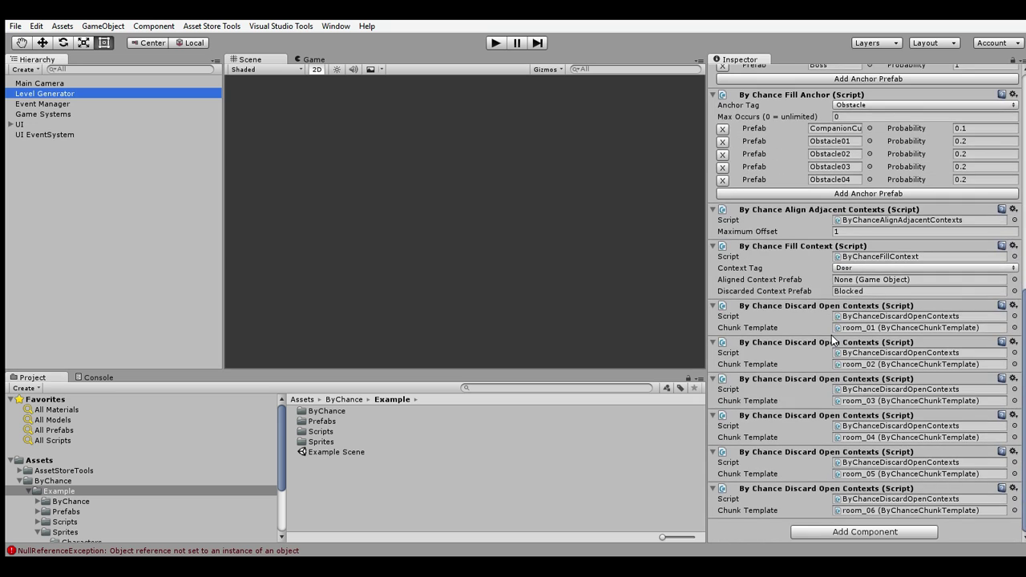
scroll(828, 361, up, 3)
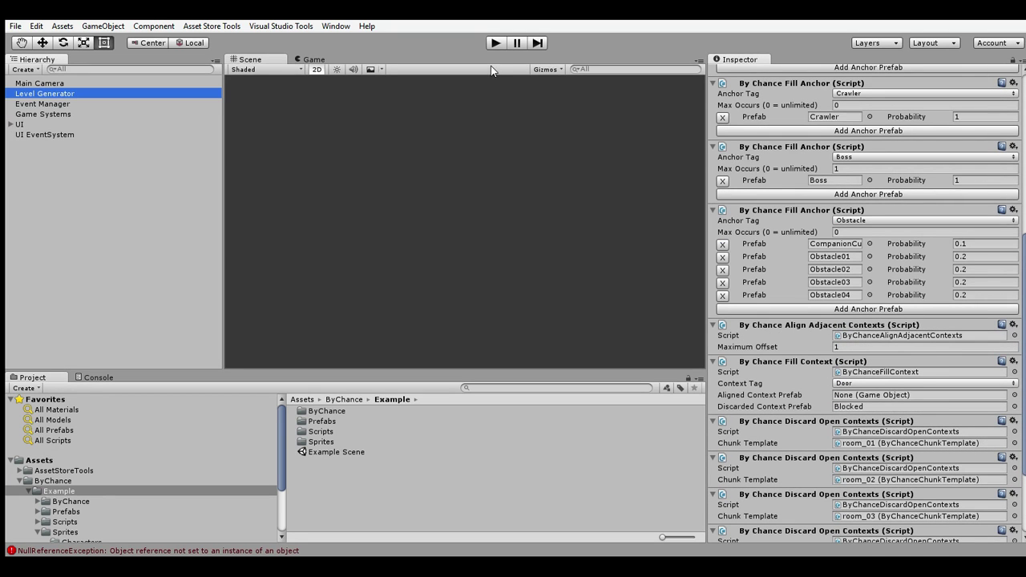
- Run the Example Scene and frame the first room_04 clone to view the generated level around it
click(496, 43)
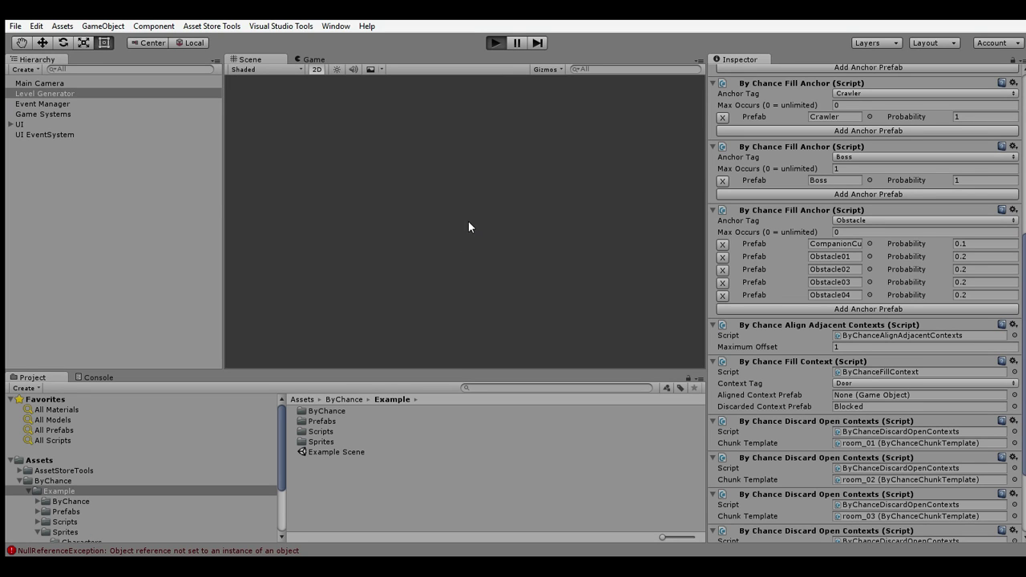
click(250, 59)
click(10, 93)
double_click(38, 104)
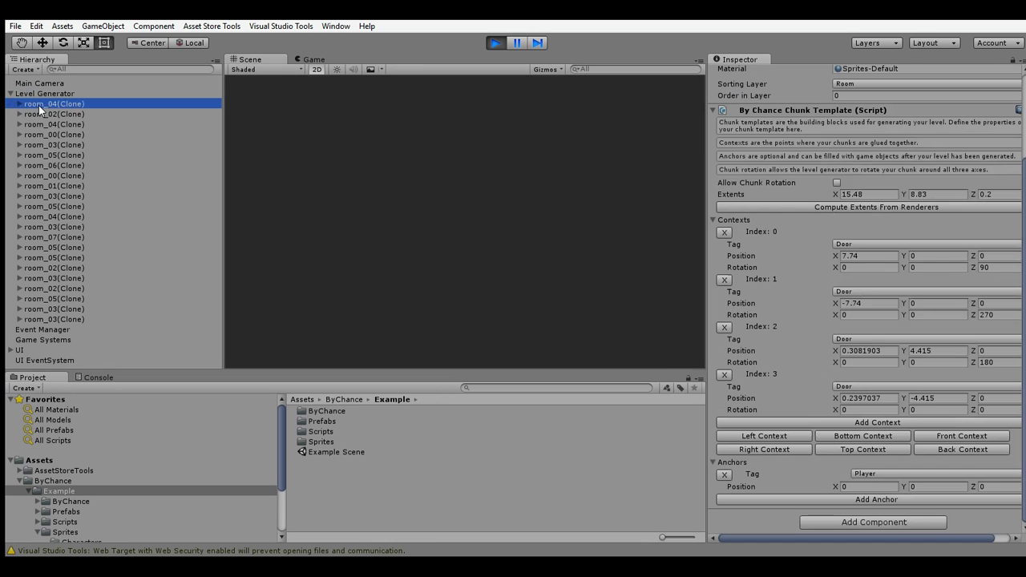
mouse_move(577, 294)
middle_down()
mouse_move(475, 218)
mouse_move(360, 206)
mouse_move(580, 149)
middle_up()
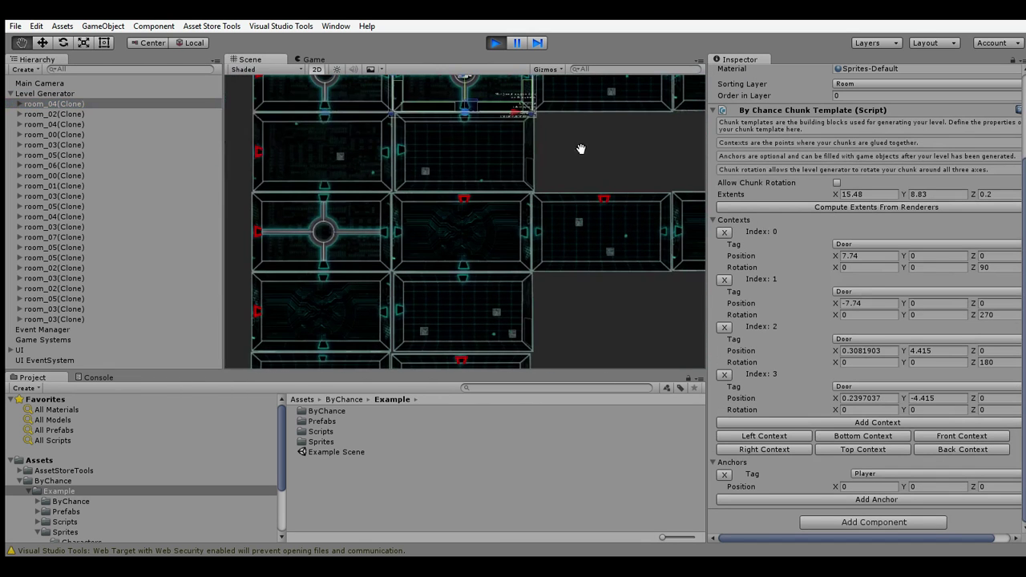
middle_drag(482, 263, 532, 235)
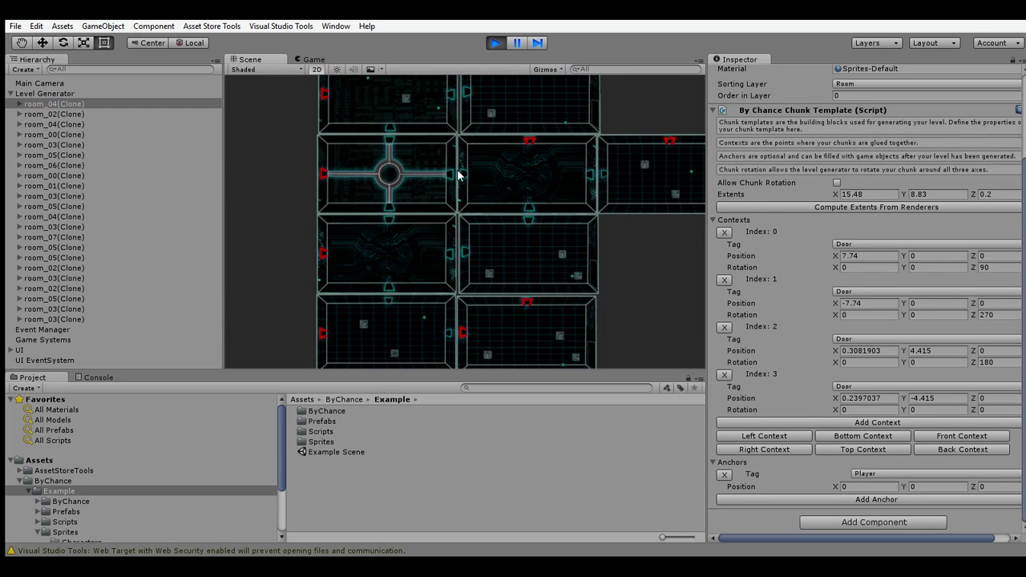
- Examine the aligned doors between neighbouring rooms and the blocked doors across the generated example level
scroll(478, 188, up, 3)
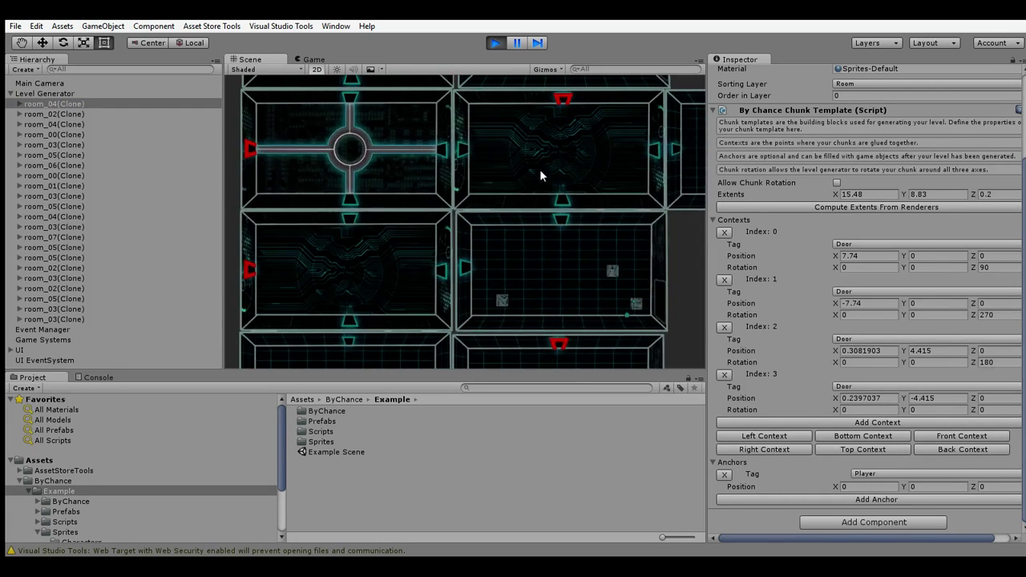
middle_drag(566, 207, 473, 269)
scroll(496, 204, down, 5)
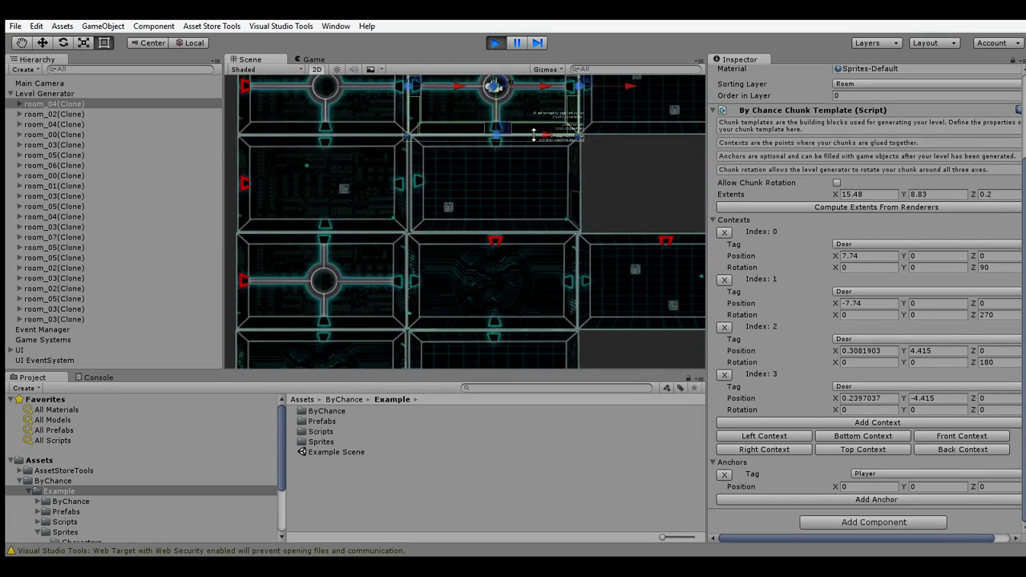
middle_drag(534, 140, 490, 288)
middle_drag(463, 332, 496, 227)
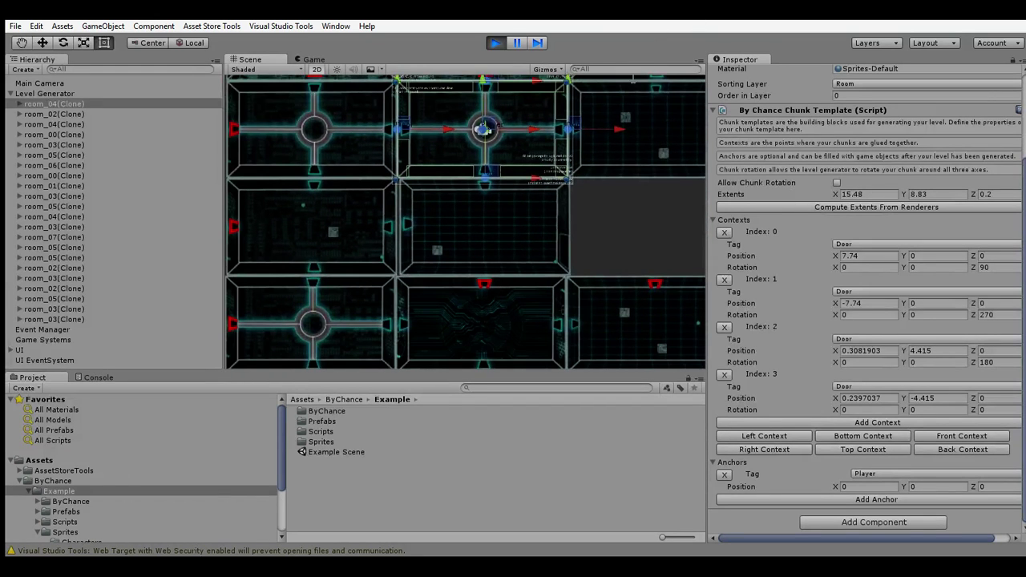
middle_drag(609, 141, 458, 291)
middle_drag(342, 335, 524, 203)
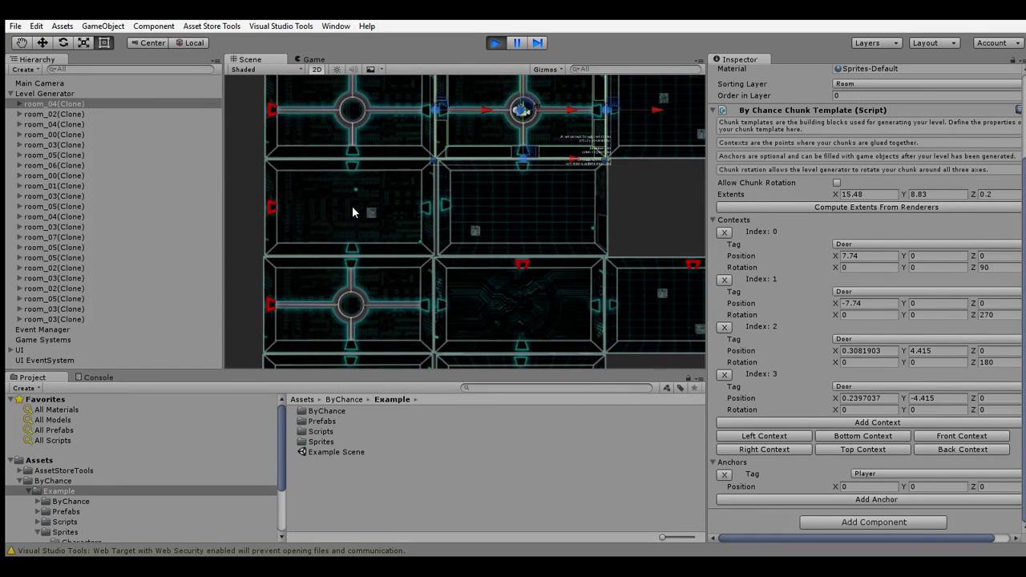
middle_drag(353, 210, 413, 154)
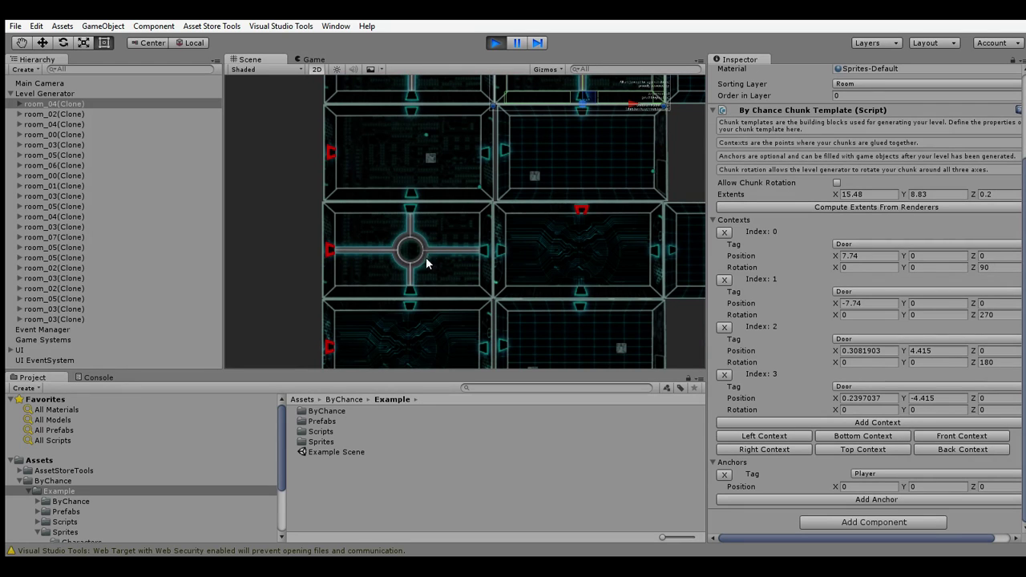
middle_drag(408, 248, 408, 172)
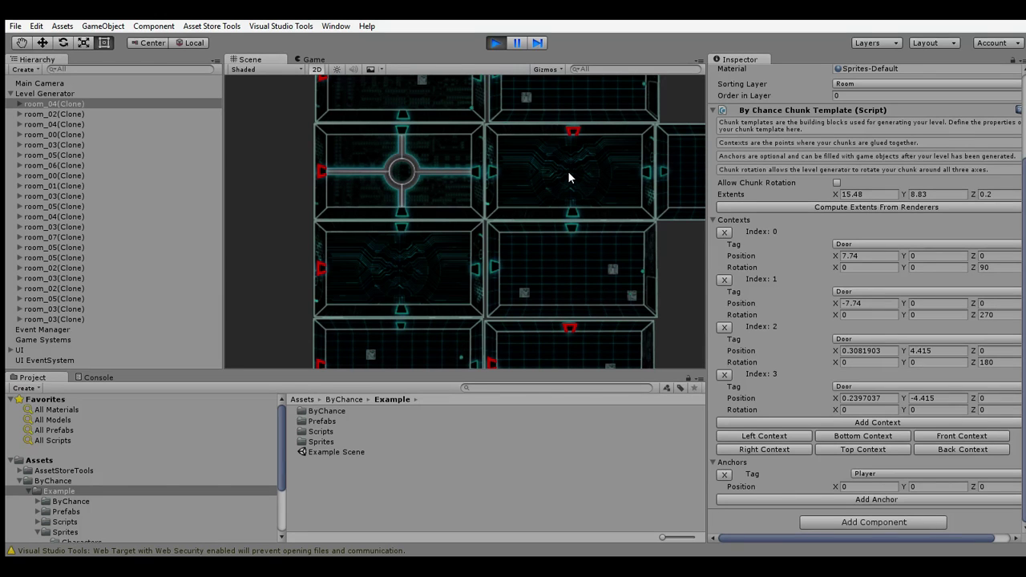
scroll(569, 177, up, 11)
middle_drag(590, 156, 513, 222)
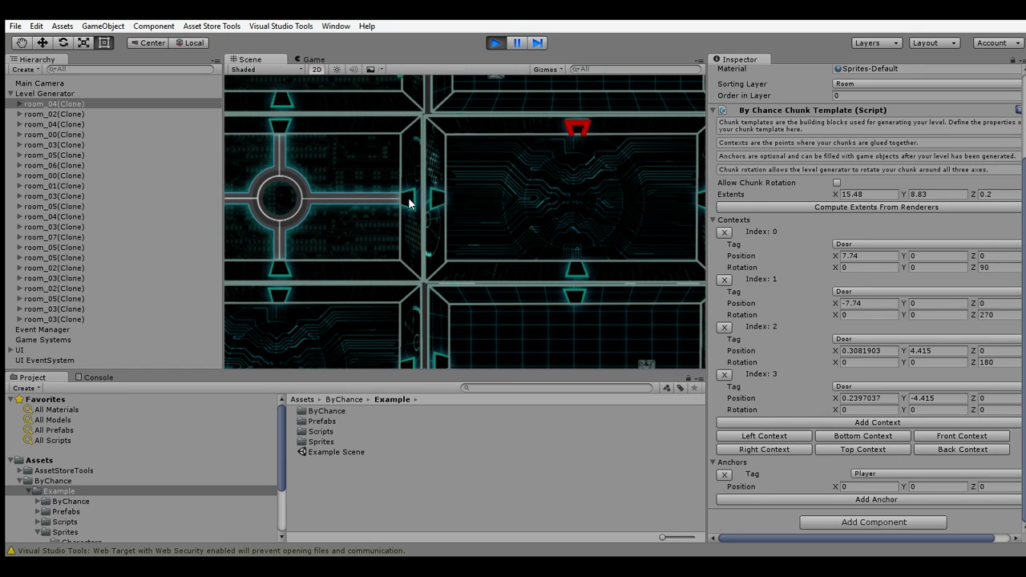
- Compare the Level Generator's fill anchor, align adjacent and fill context settings with the doors in the generated rooms
scroll(437, 205, down, 3)
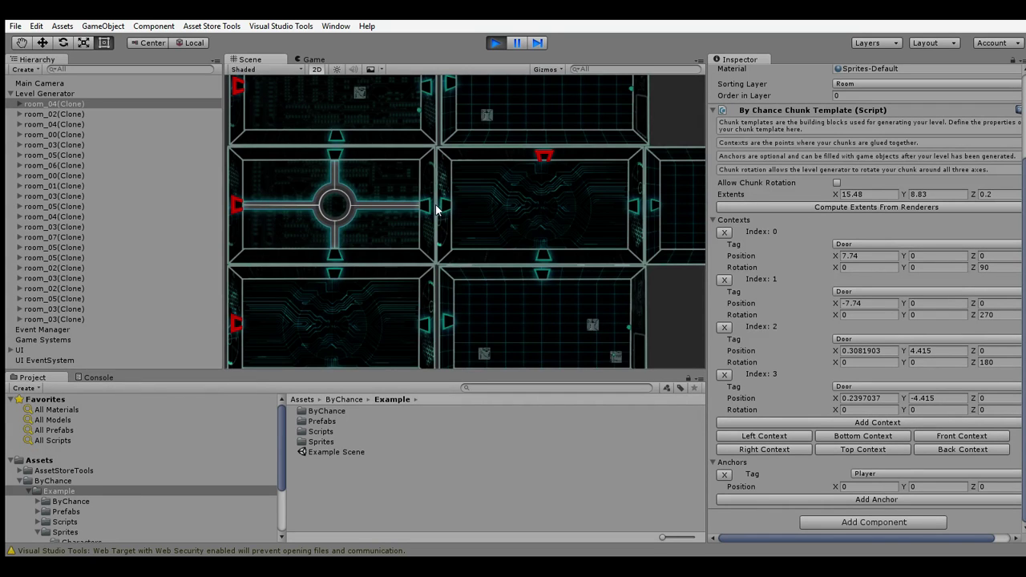
scroll(436, 208, down, 2)
middle_drag(442, 206, 447, 262)
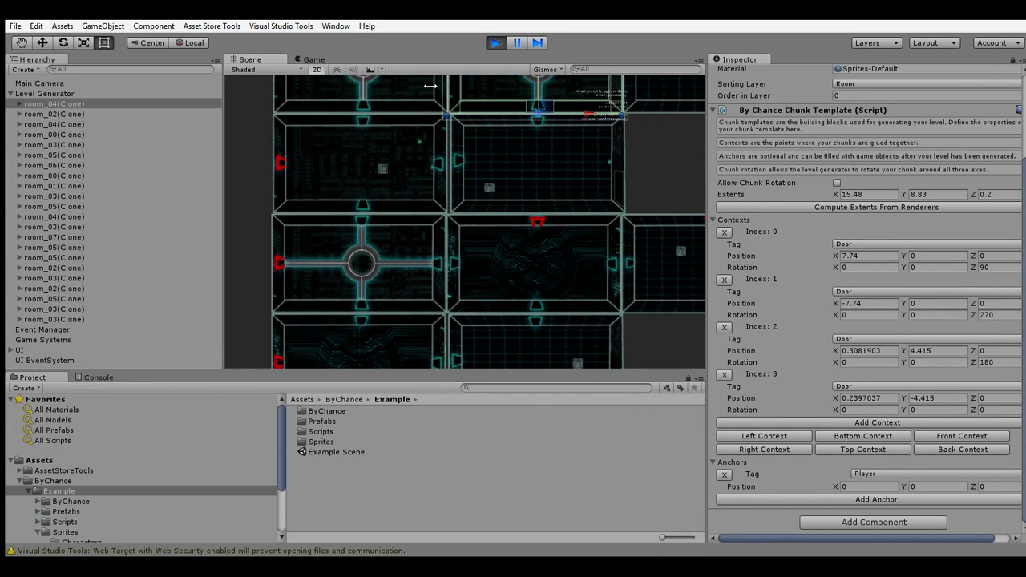
middle_drag(378, 297, 379, 196)
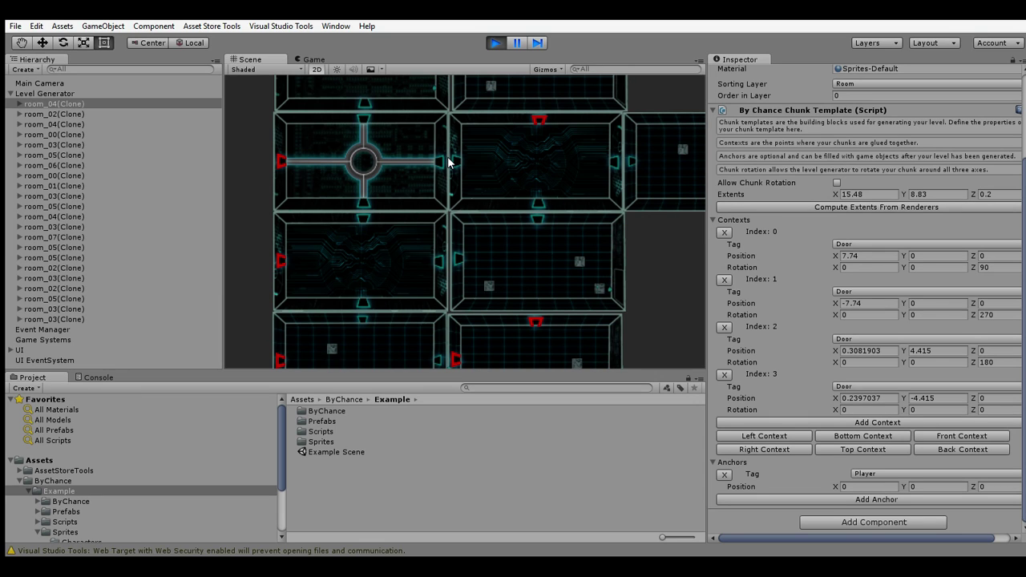
click(83, 96)
scroll(876, 351, down, 10)
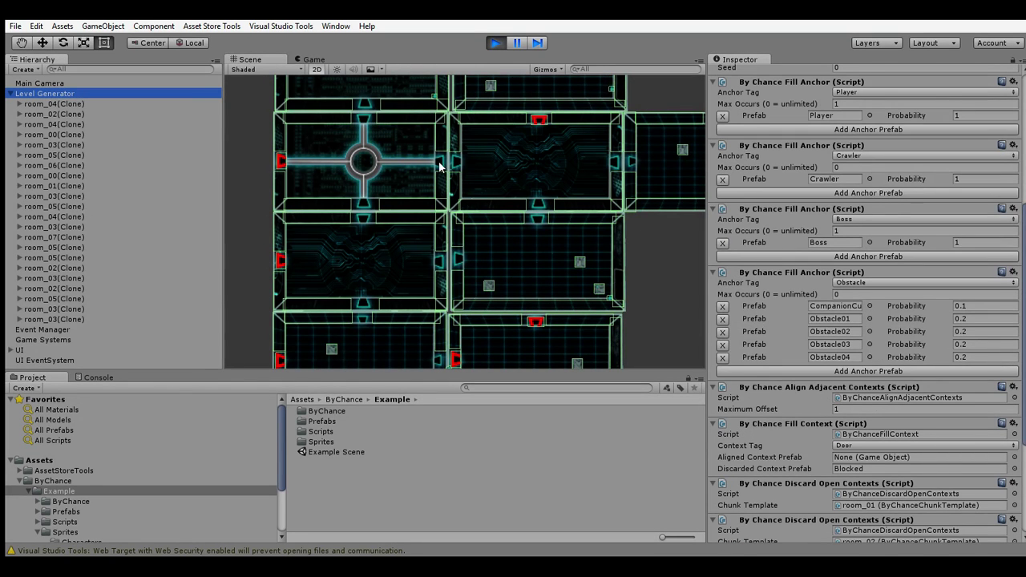
scroll(460, 142, up, 4)
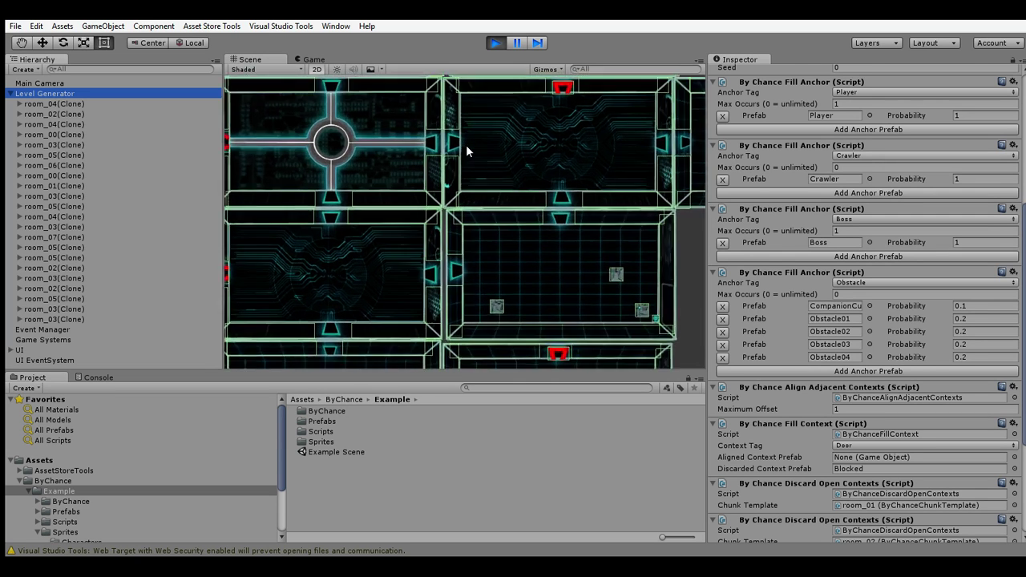
middle_drag(561, 182, 522, 195)
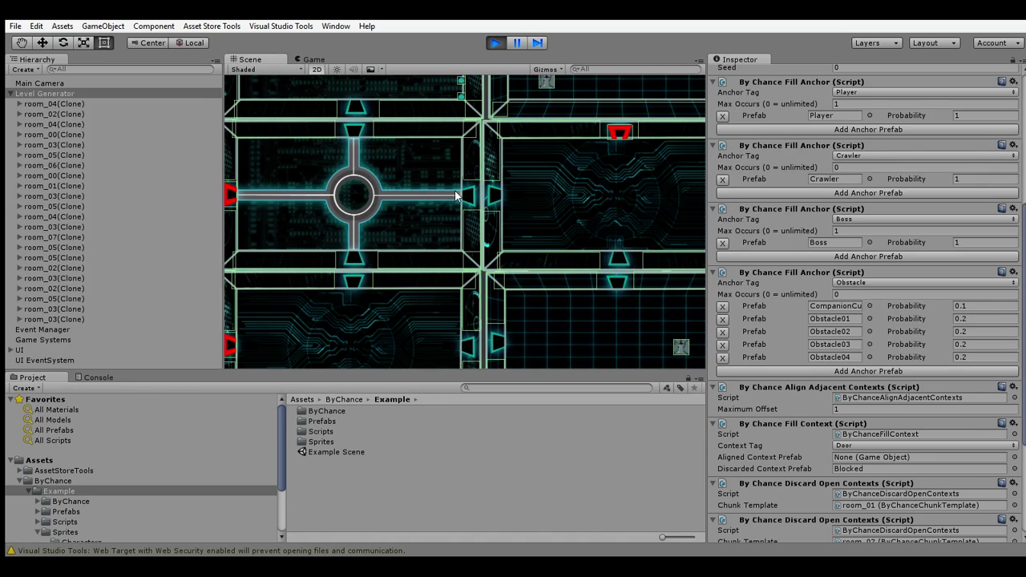
middle_drag(552, 204, 540, 203)
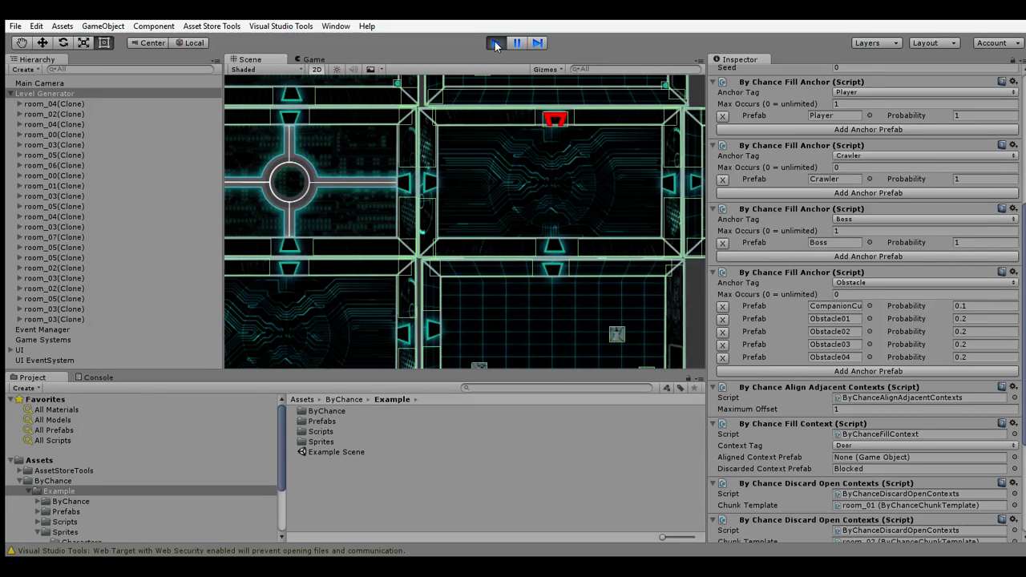
- Stop the Example Scene, open DemoScene from the Demo folder and show its Level Generator's settings
click(496, 45)
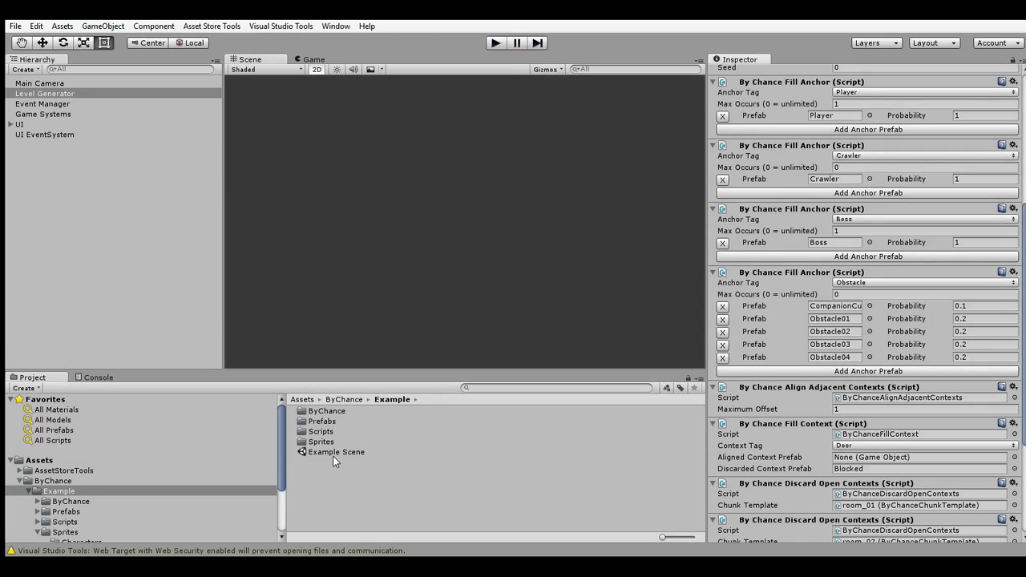
scroll(72, 501, down, 2)
click(36, 493)
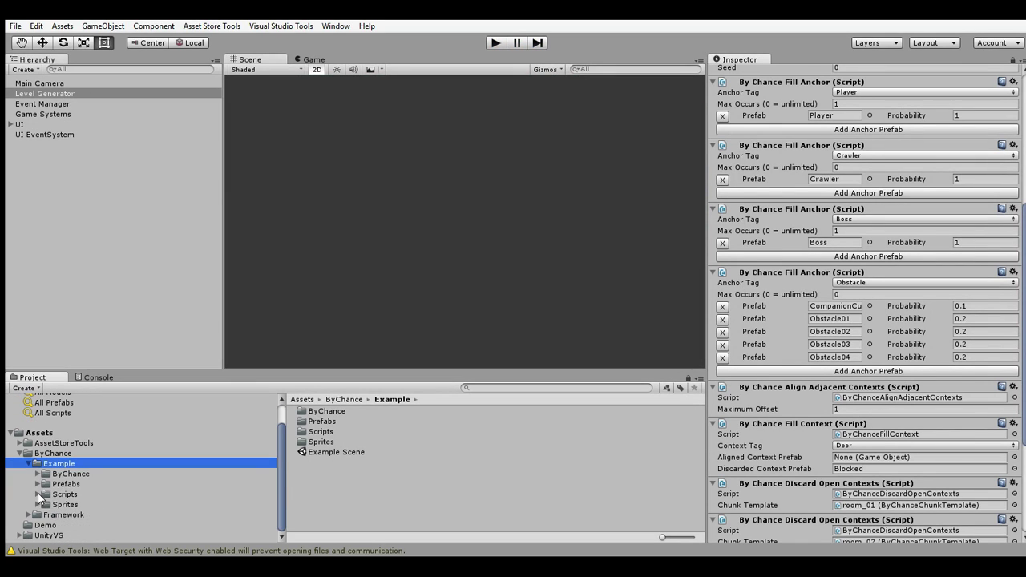
click(45, 526)
double_click(330, 411)
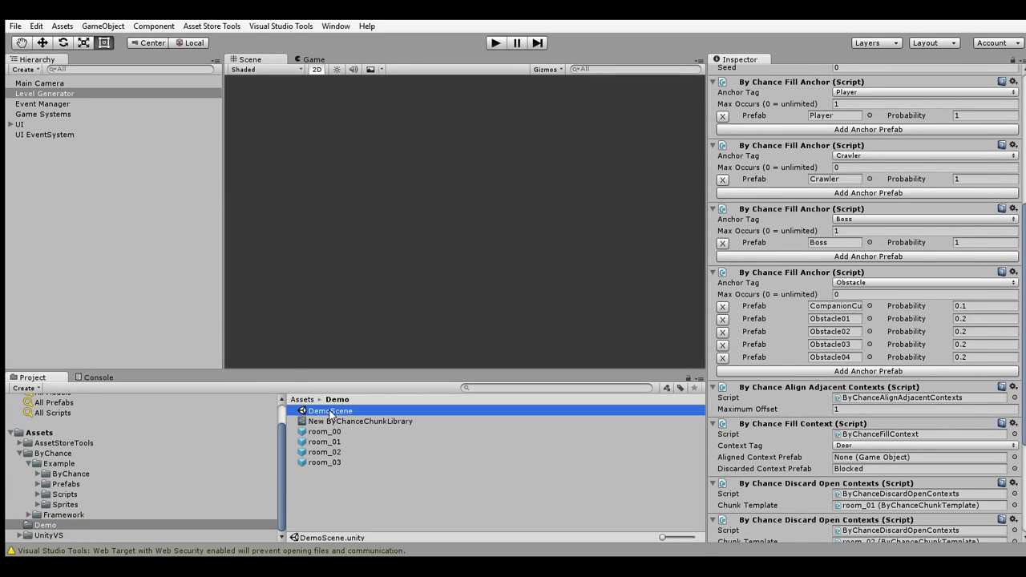
click(36, 94)
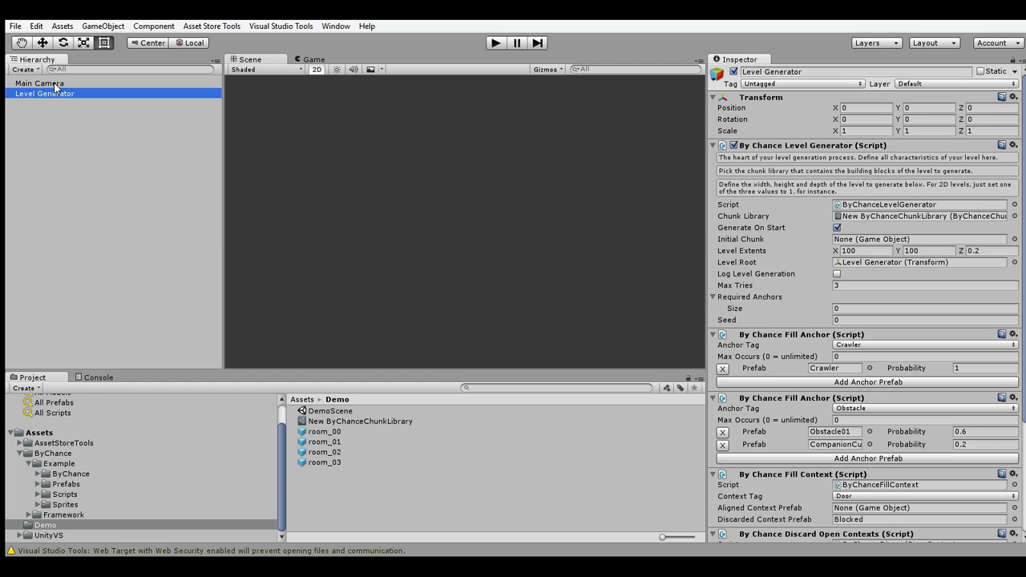
- Place the room_00 prefab in the scene temporarily, inspect its door context up close, and delete it
click(325, 432)
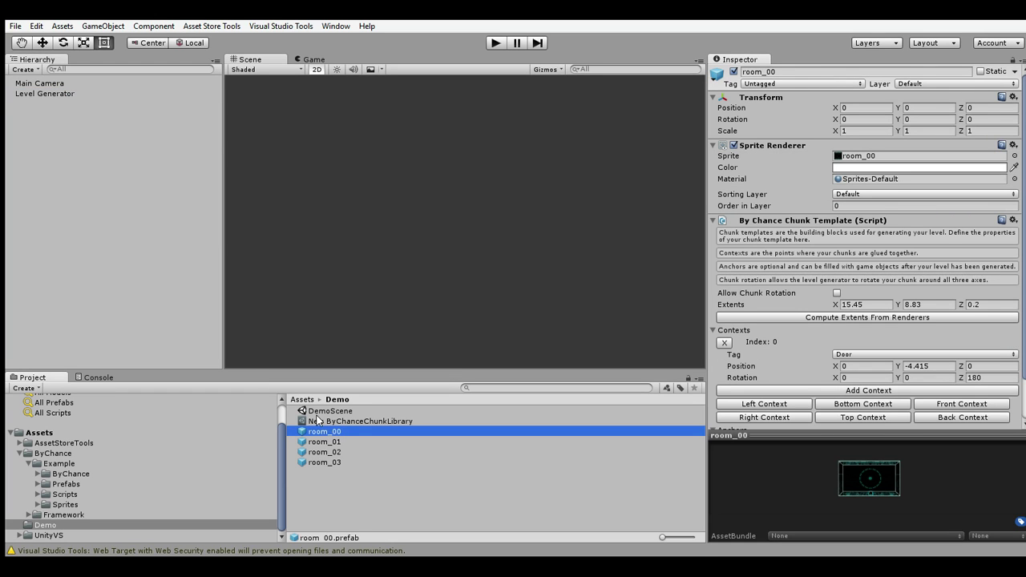
drag(318, 419, 98, 130)
double_click(83, 106)
scroll(459, 281, up, 12)
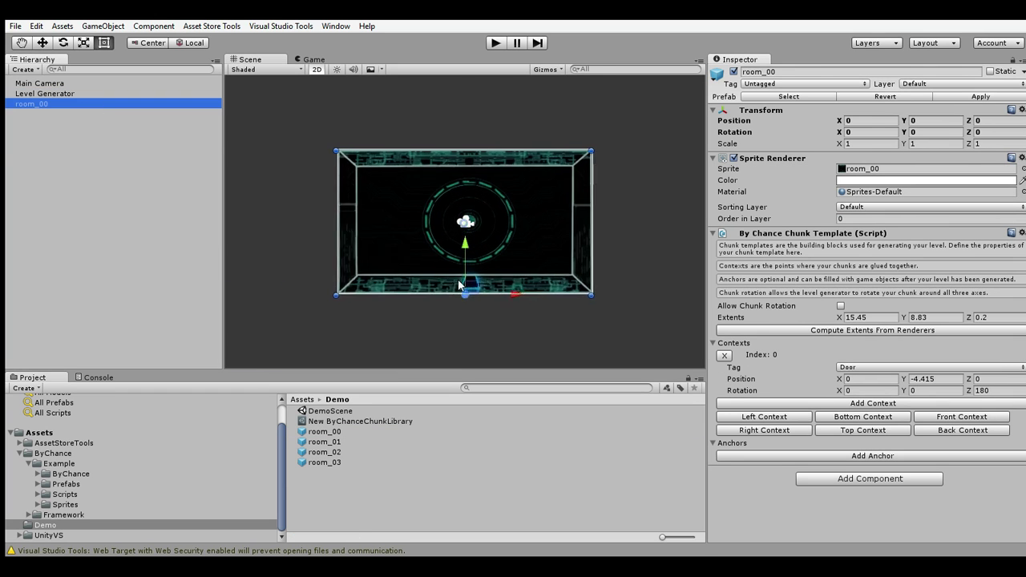
middle_drag(513, 284, 523, 255)
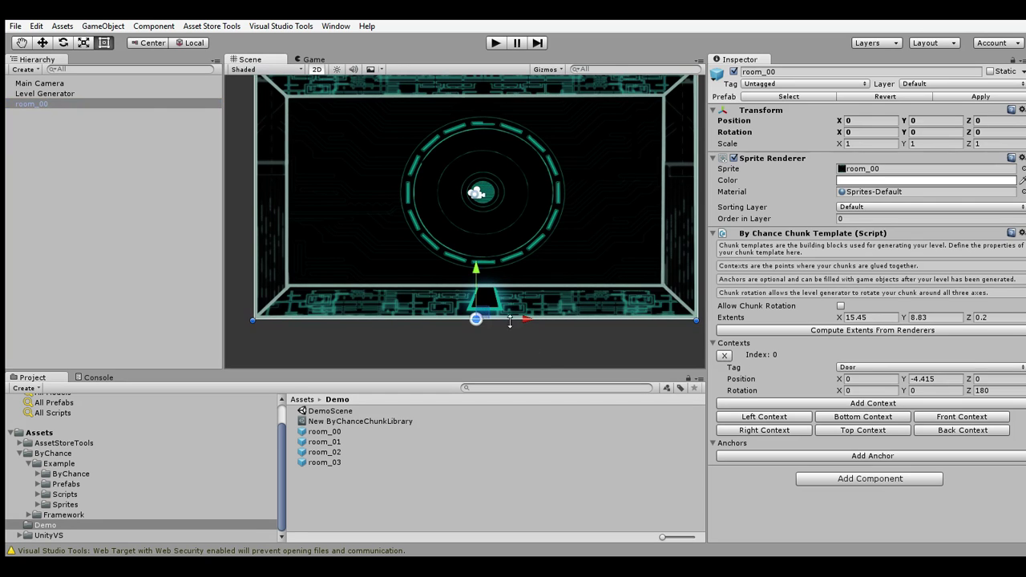
click(539, 355)
middle_drag(539, 355, 508, 241)
click(507, 240)
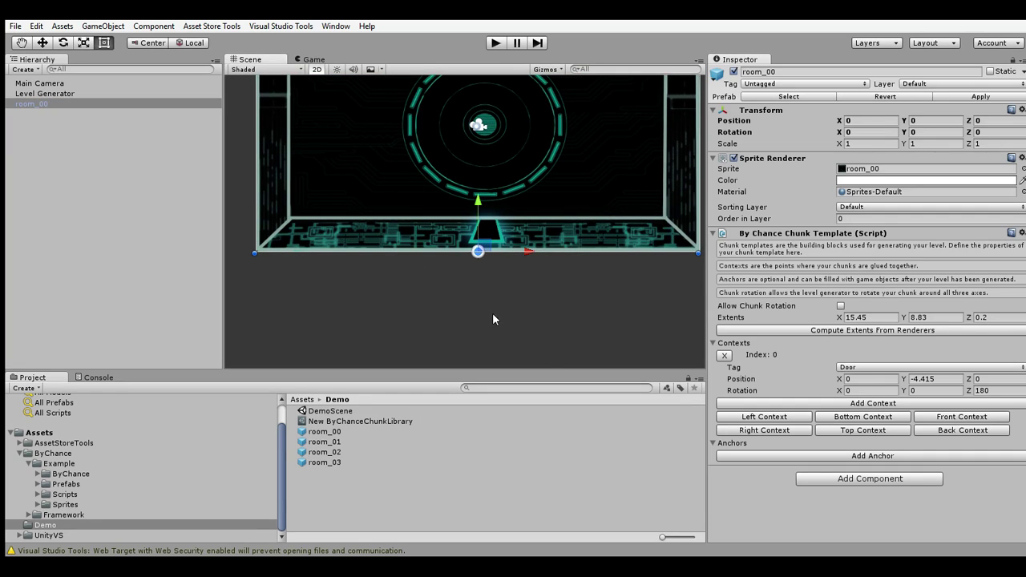
double_click(63, 106)
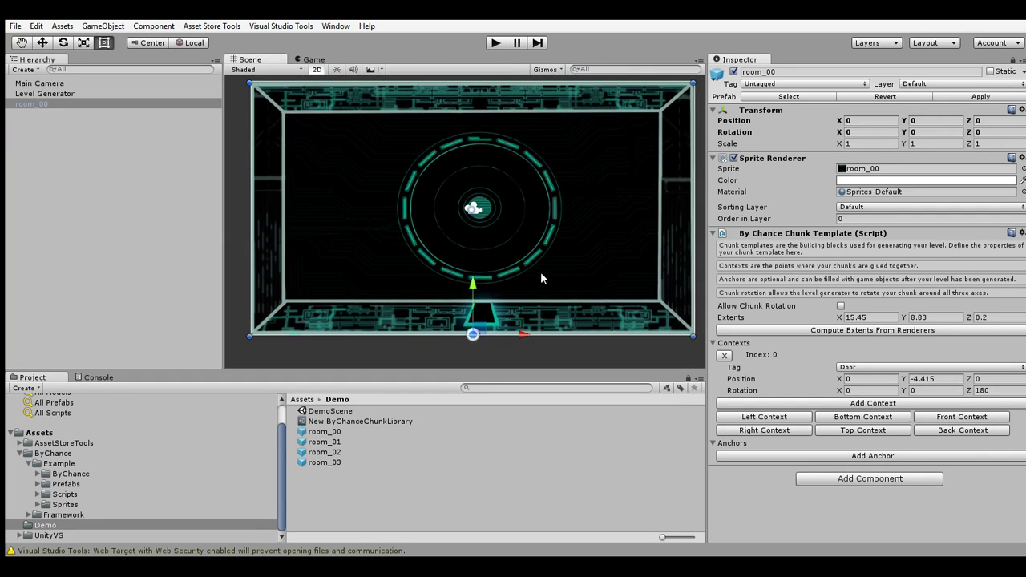
click(64, 109)
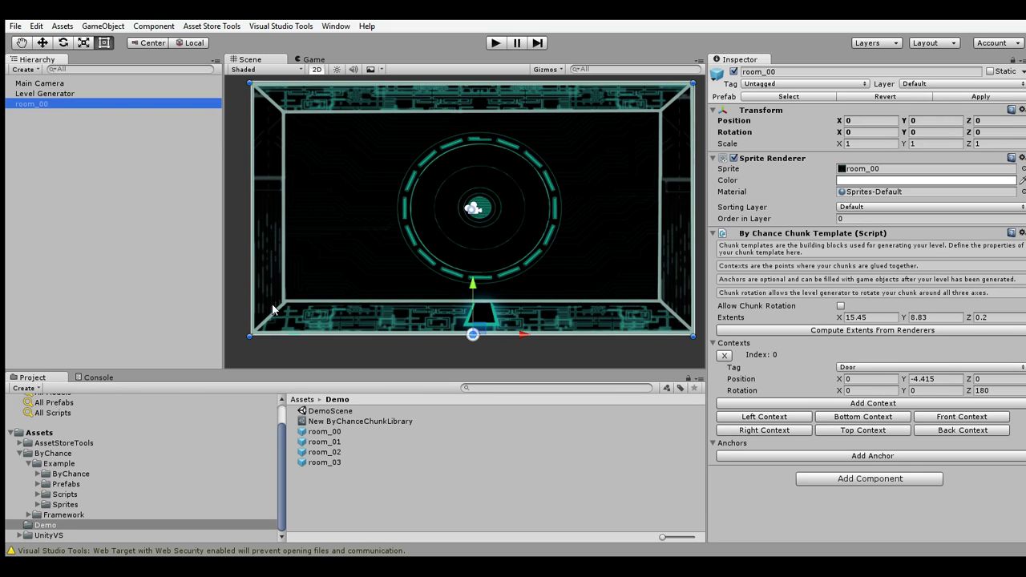
key(Delete)
- Place the room_01 prefab in the scene temporarily, inspect its door contexts and anchors, and delete it
drag(339, 444, 73, 142)
middle_drag(559, 211, 534, 223)
scroll(536, 225, down, 2)
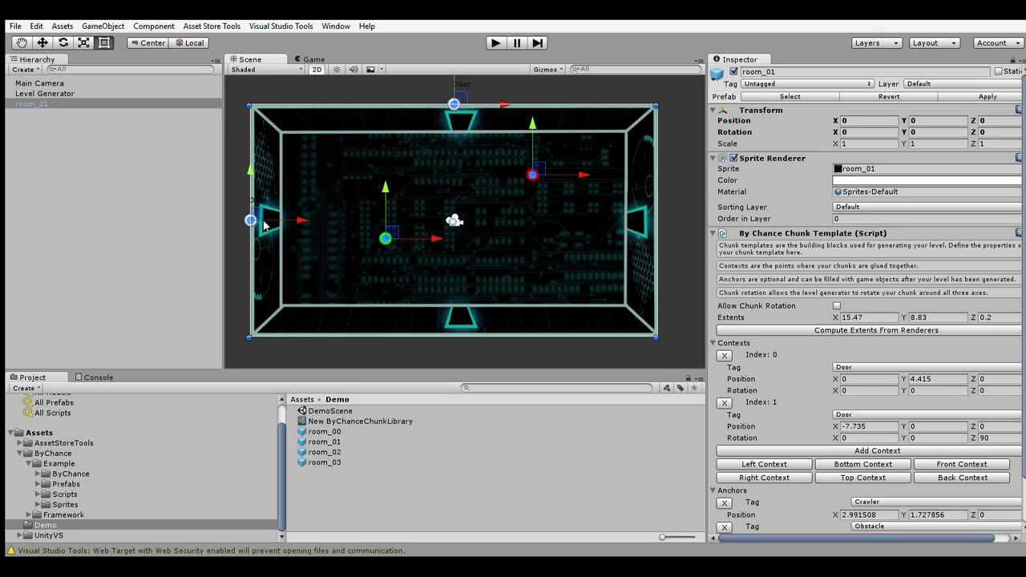
click(73, 106)
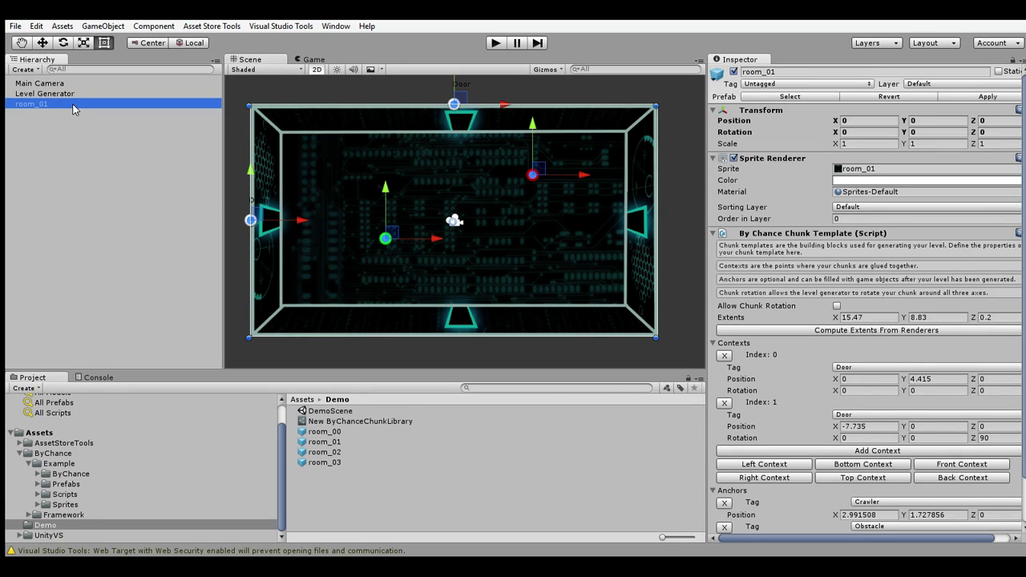
key(Delete)
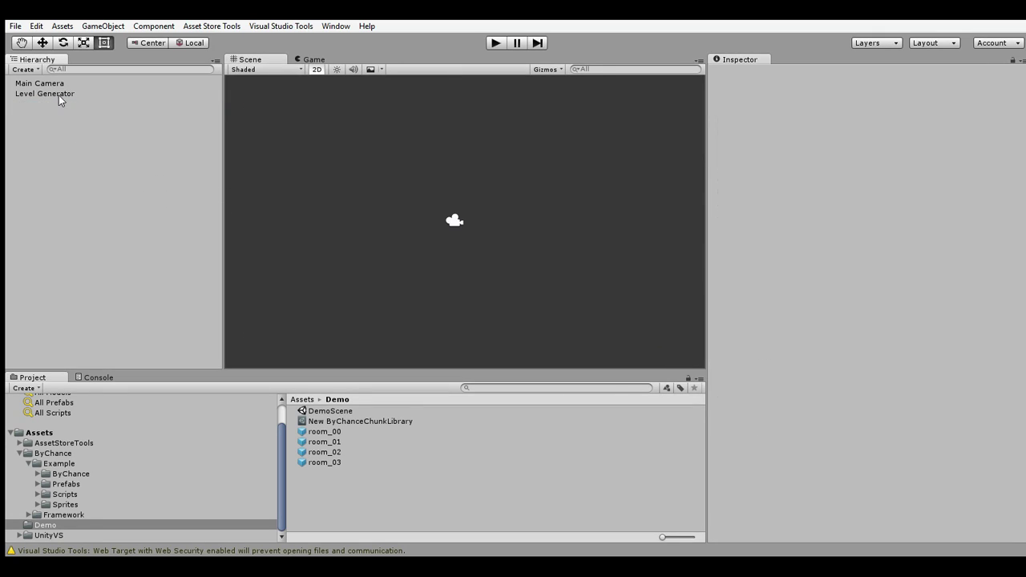
- Assign room_01 as the Level Generator's Initial Chunk and remove its Crawler and Obstacle fill anchor components
click(59, 95)
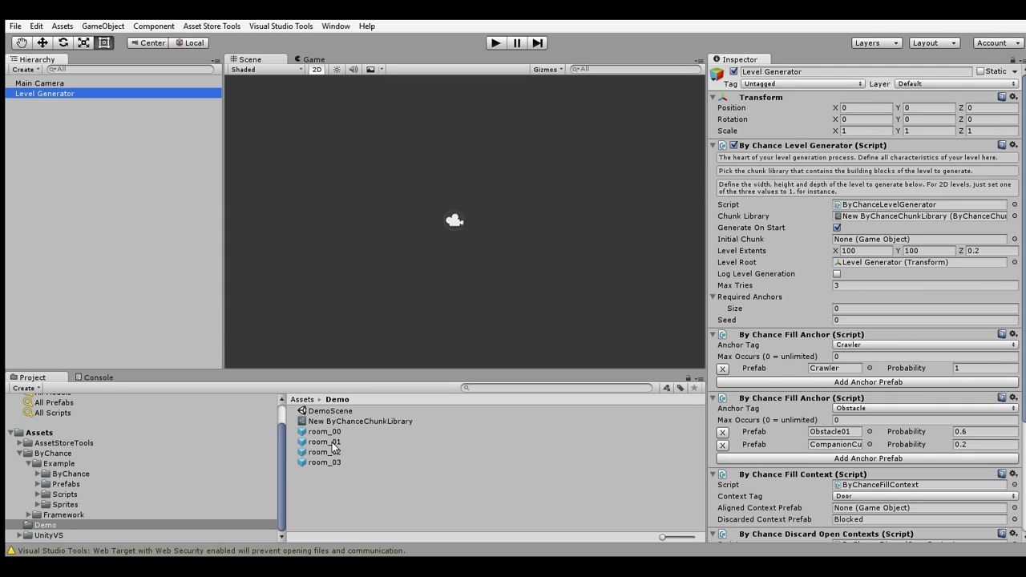
drag(322, 442, 873, 245)
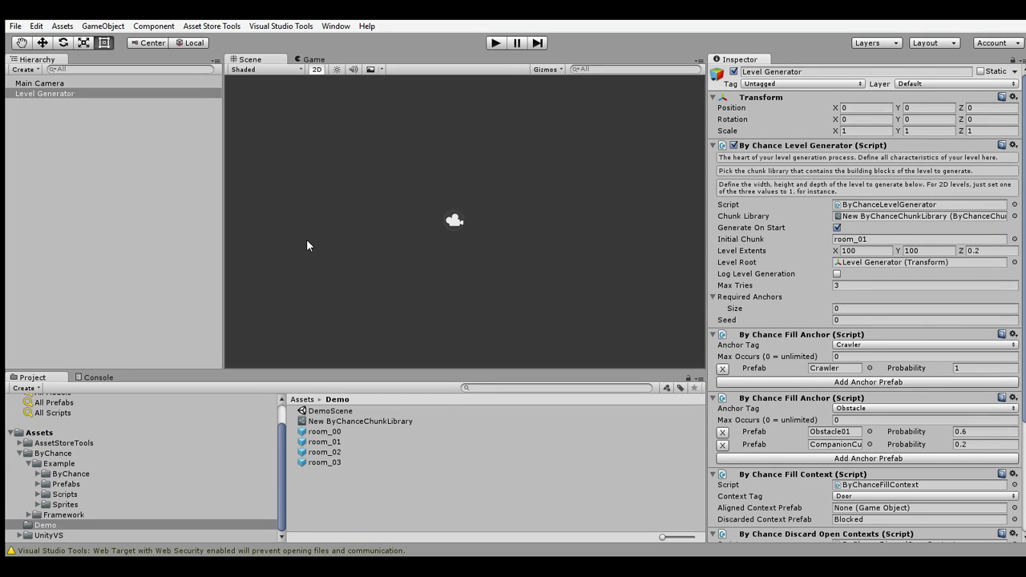
click(1013, 334)
click(943, 396)
click(1013, 337)
click(960, 396)
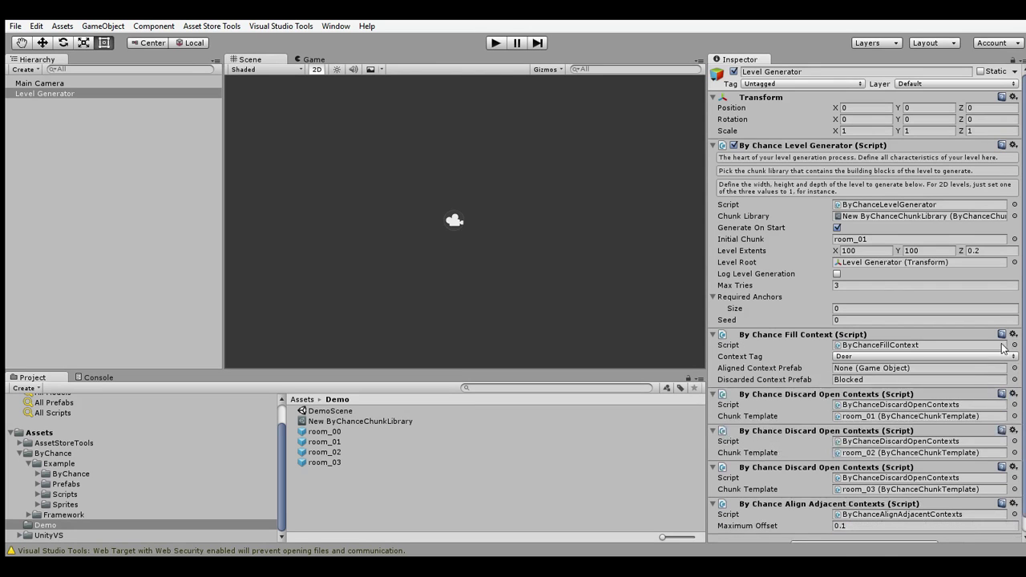
- Remove the Fill Context, all three Discard Open Contexts and the Align Adjacent Contexts components from the Level Generator
click(1013, 334)
click(960, 396)
click(1022, 334)
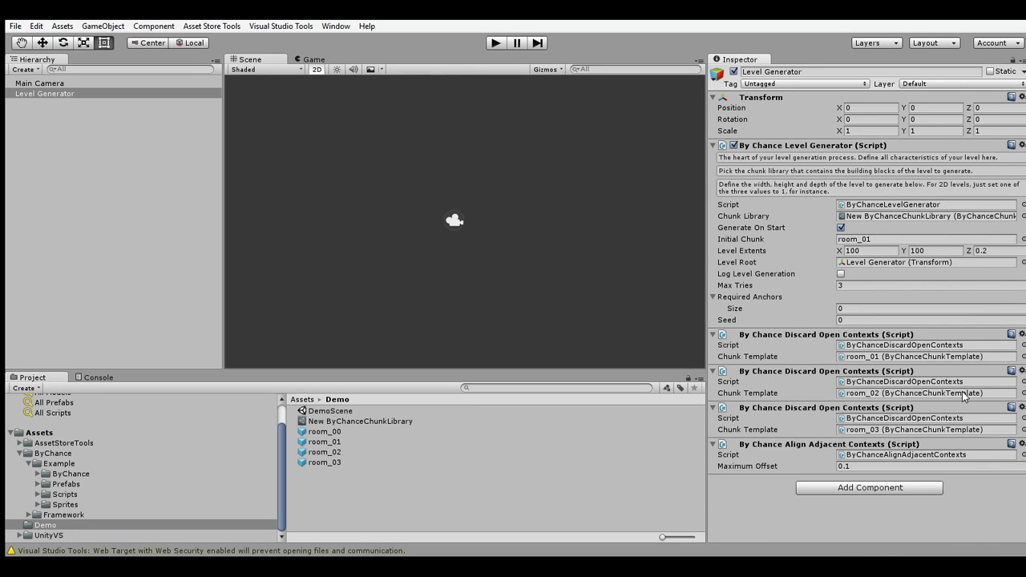
click(967, 393)
click(1014, 334)
click(959, 385)
click(1012, 335)
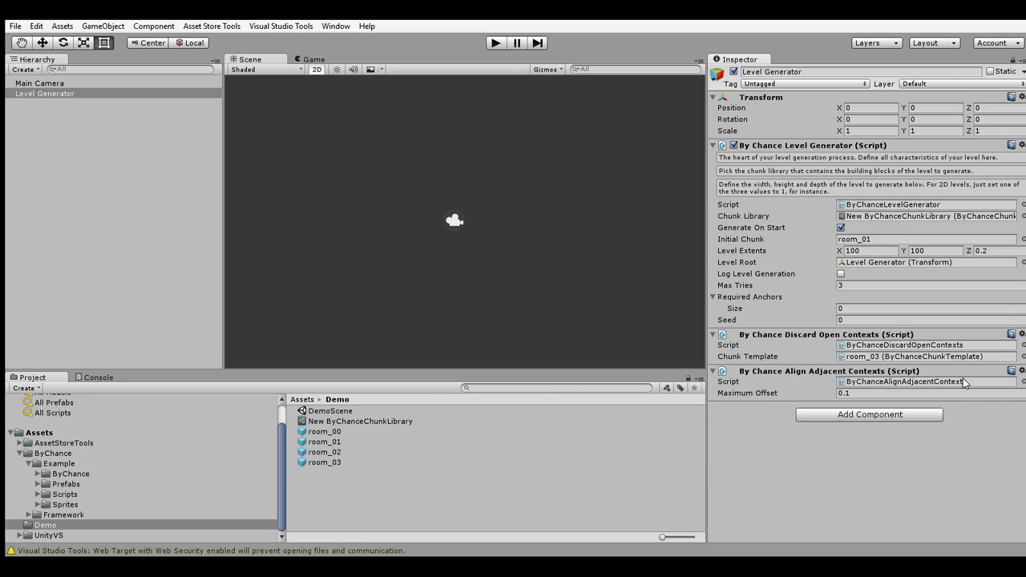
click(975, 371)
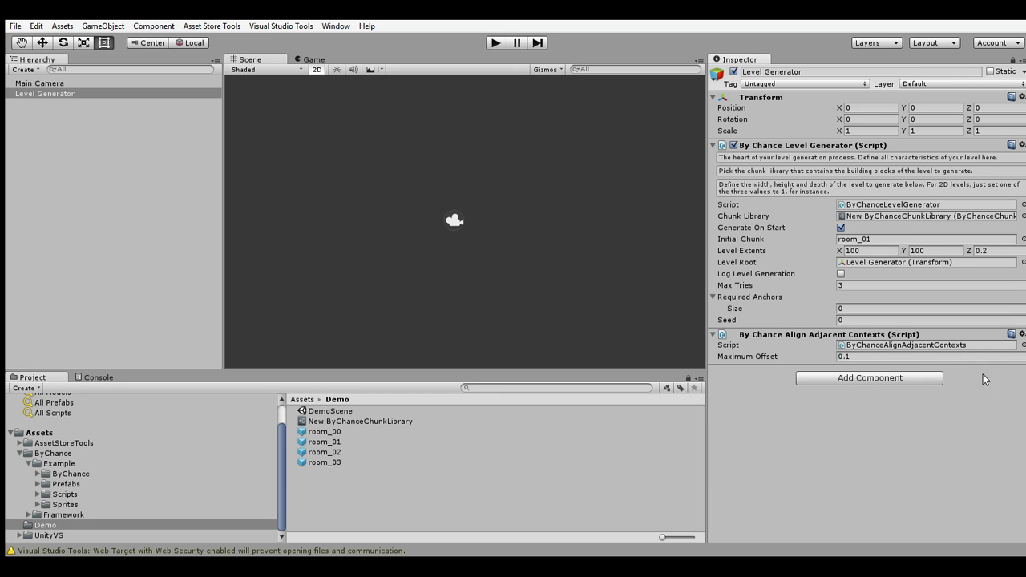
click(943, 396)
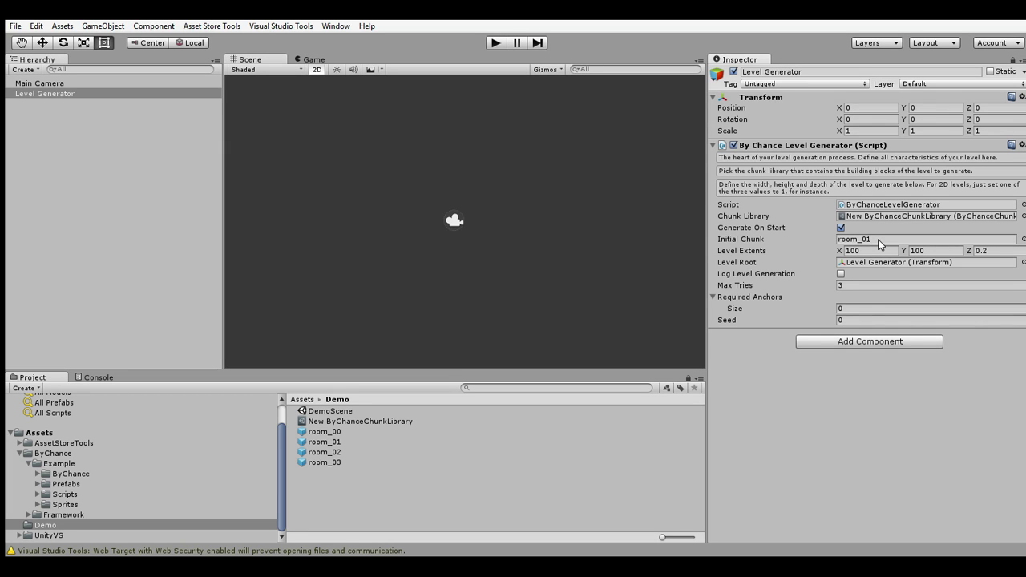
- Run DemoScene, examine the room_01 clone and its neighbouring rooms in the generated level, and stop the run
click(492, 44)
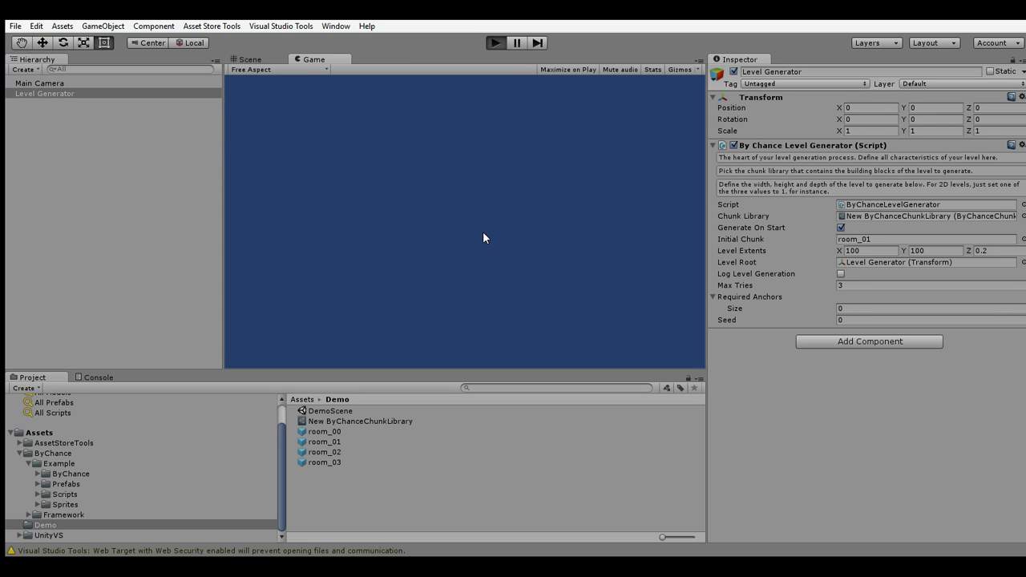
click(257, 61)
click(10, 93)
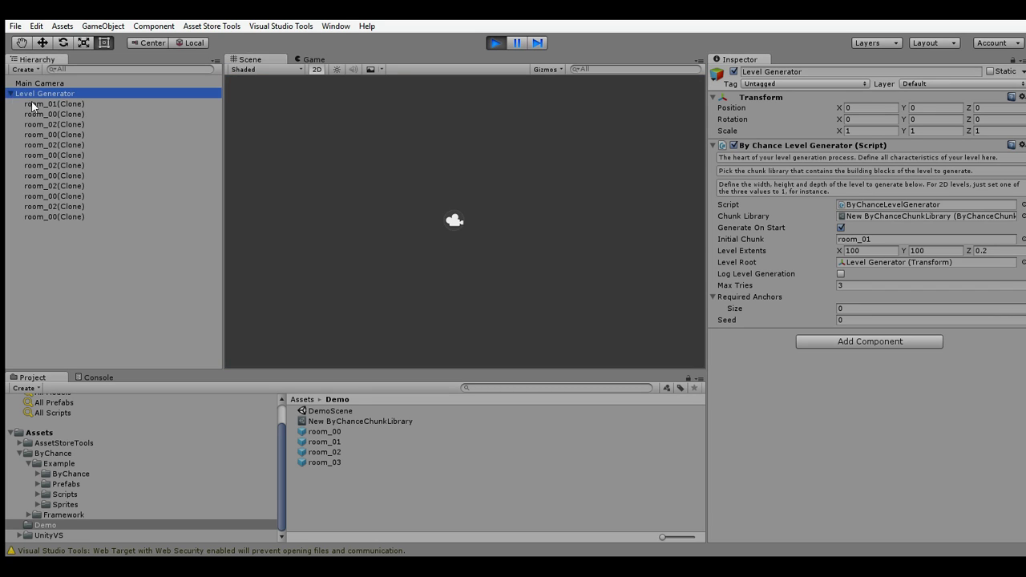
click(40, 104)
middle_drag(430, 263, 425, 312)
scroll(446, 280, up, 10)
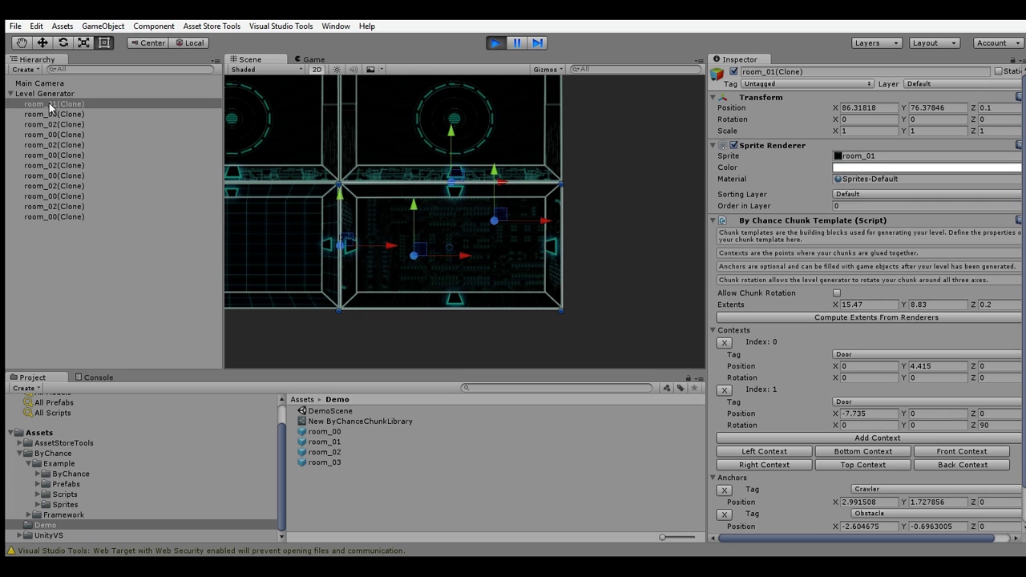
click(495, 43)
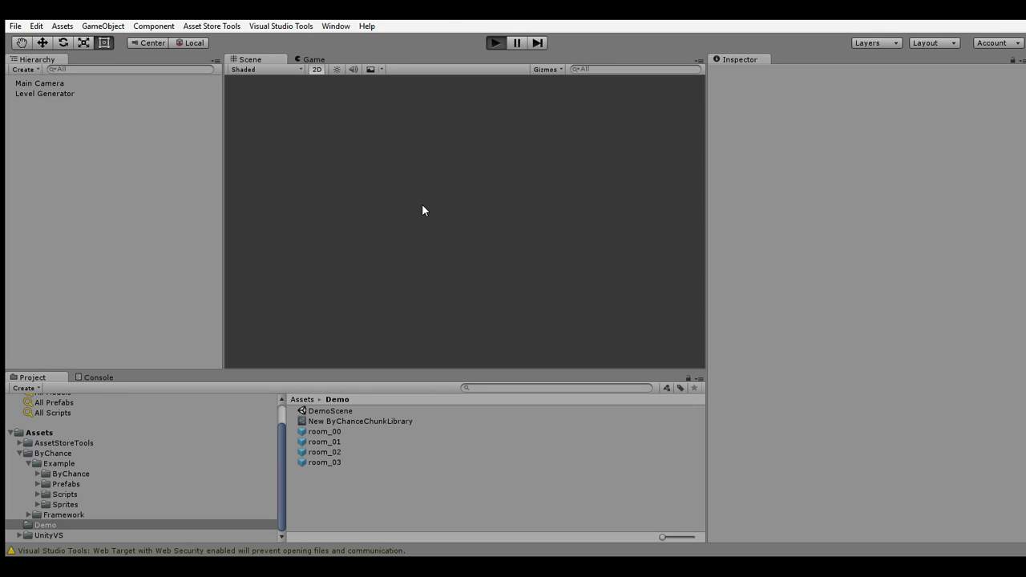
- Run DemoScene again and frame the new room_01 clone to examine the rooms generated around it
key(ctrl+p)
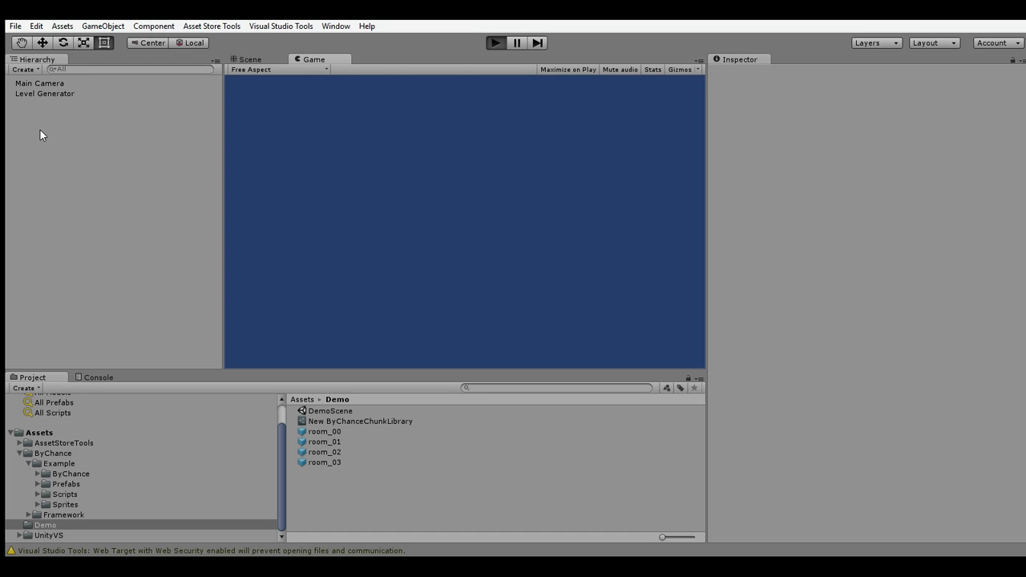
click(48, 104)
click(250, 60)
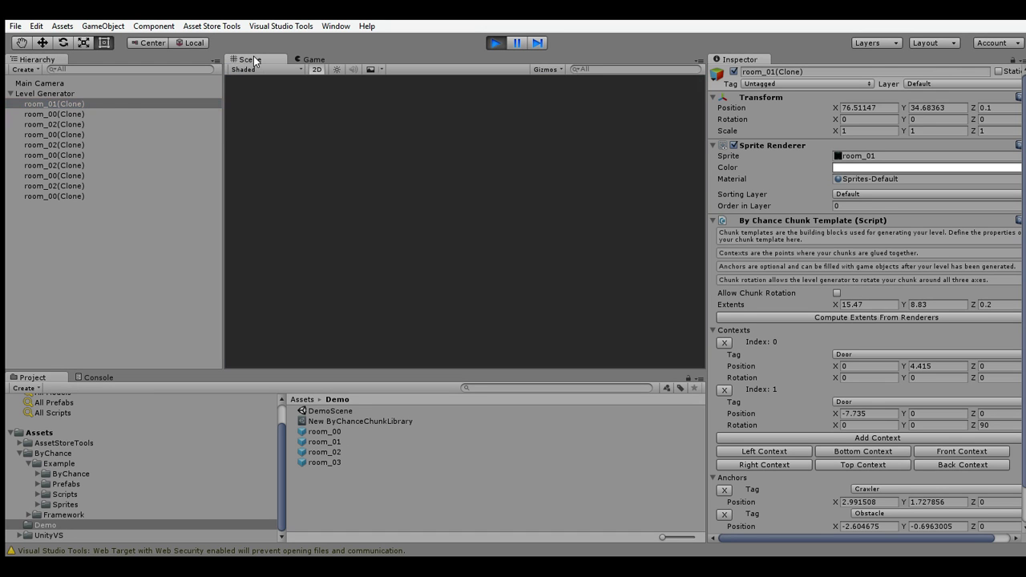
double_click(114, 104)
mouse_move(381, 210)
middle_down()
mouse_move(682, 219)
mouse_move(378, 233)
middle_up()
scroll(471, 273, up, 5)
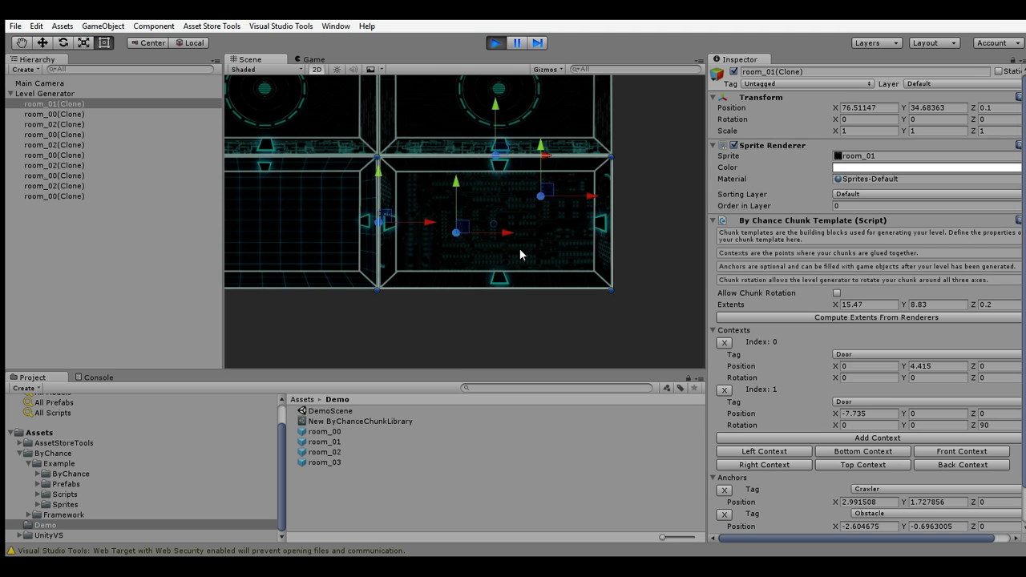
middle_drag(520, 255, 543, 313)
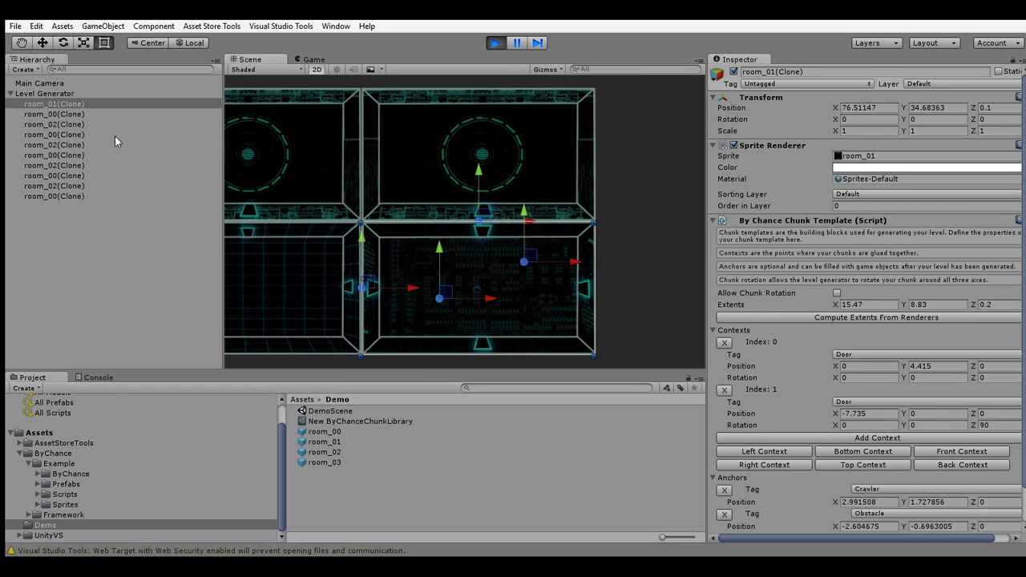
- Stop the run and enable Log Level Generation on the Level Generator
click(69, 94)
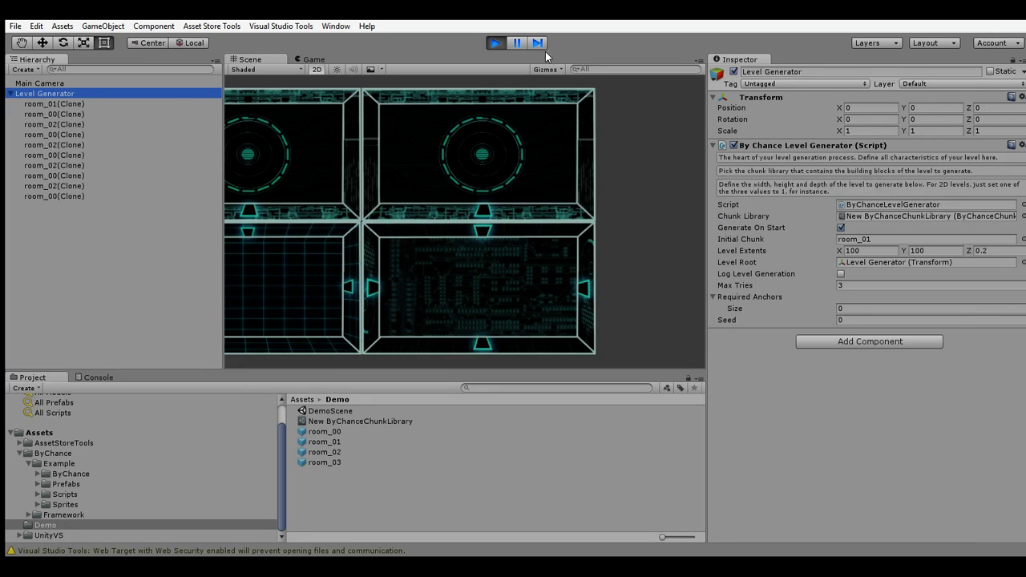
click(495, 43)
click(840, 274)
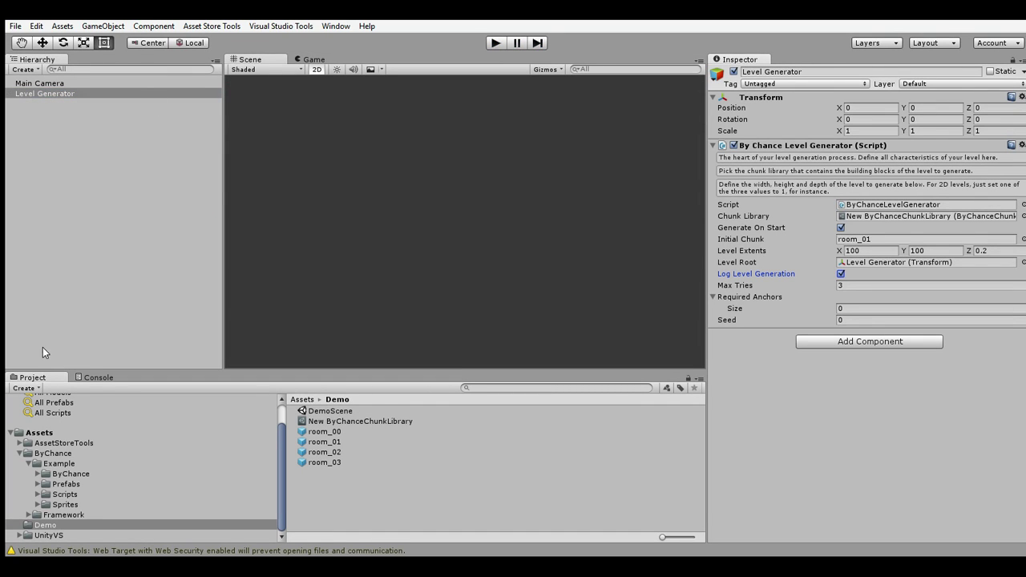
- Show, clear and enlarge the Console, and run DemoScene to log the level generation
click(99, 378)
click(20, 388)
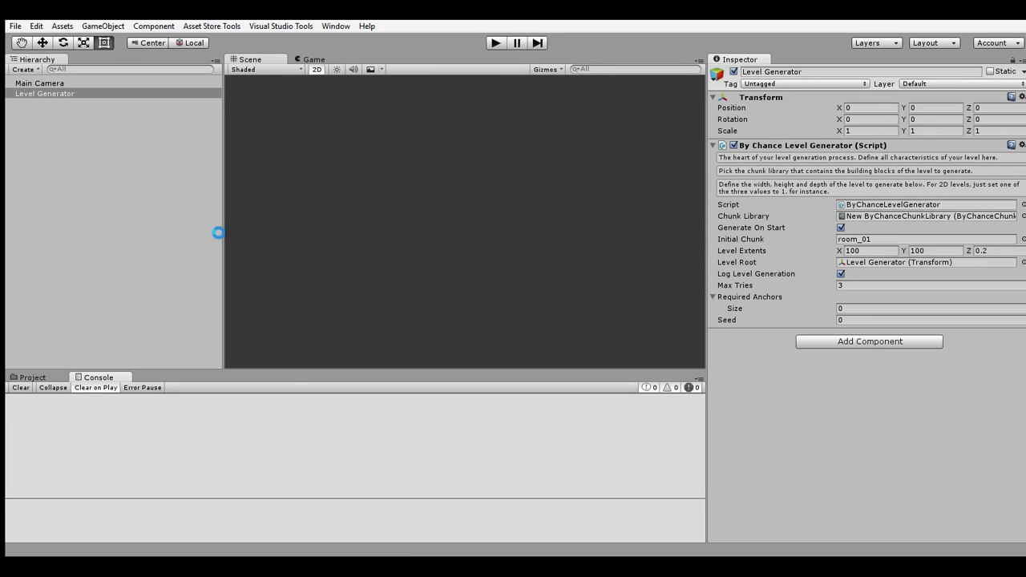
drag(298, 370, 319, 239)
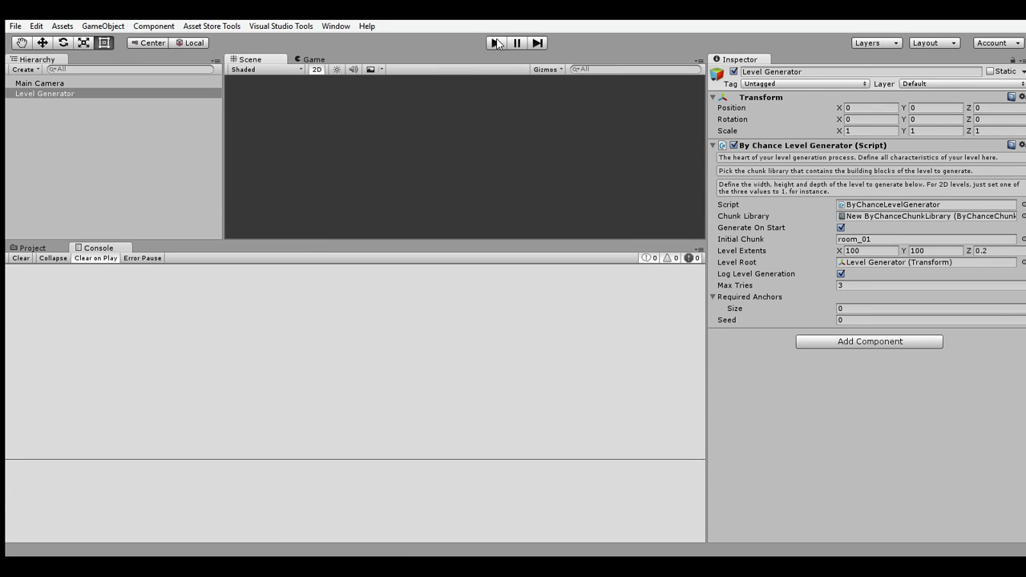
key(ctrl+p)
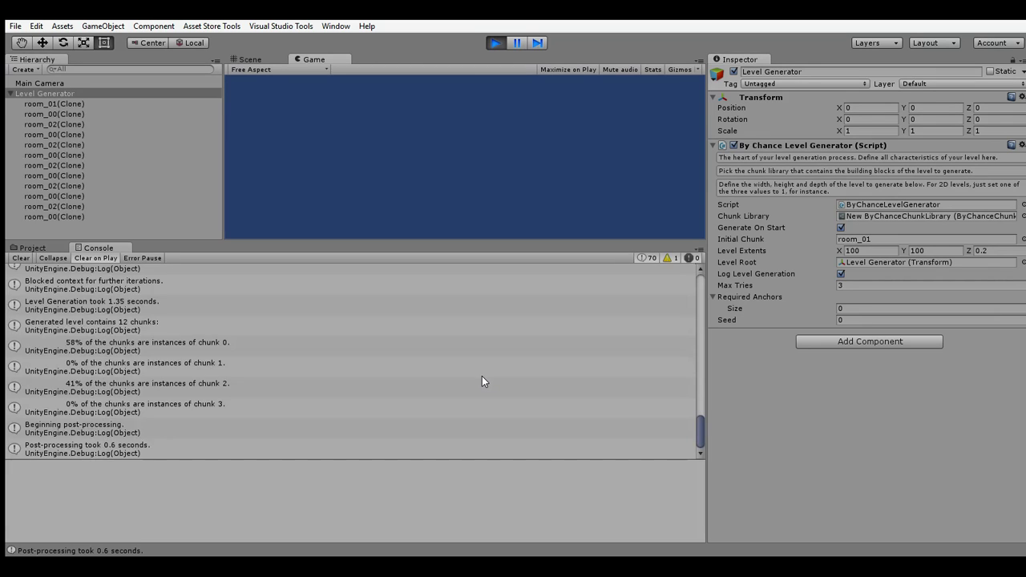
- Go to the start of the generation log and bring the room_01 clone into view in the scene
drag(699, 429, 658, 291)
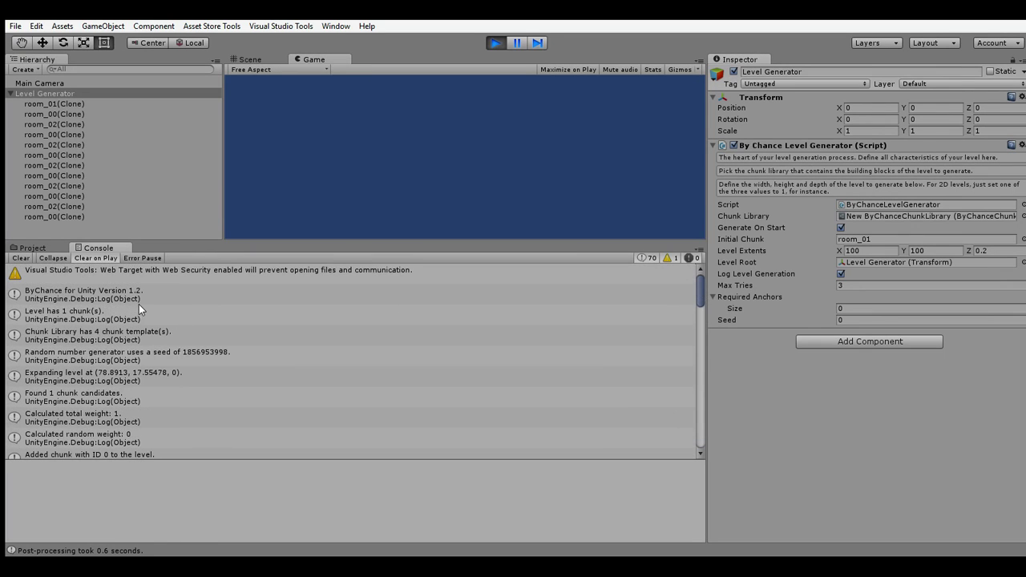
drag(700, 289, 700, 293)
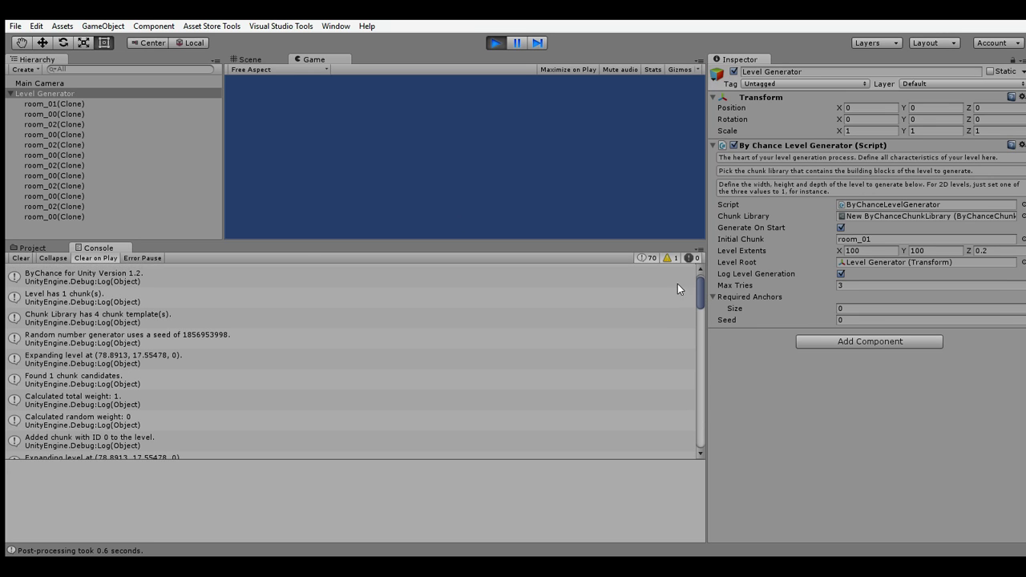
click(105, 104)
click(250, 60)
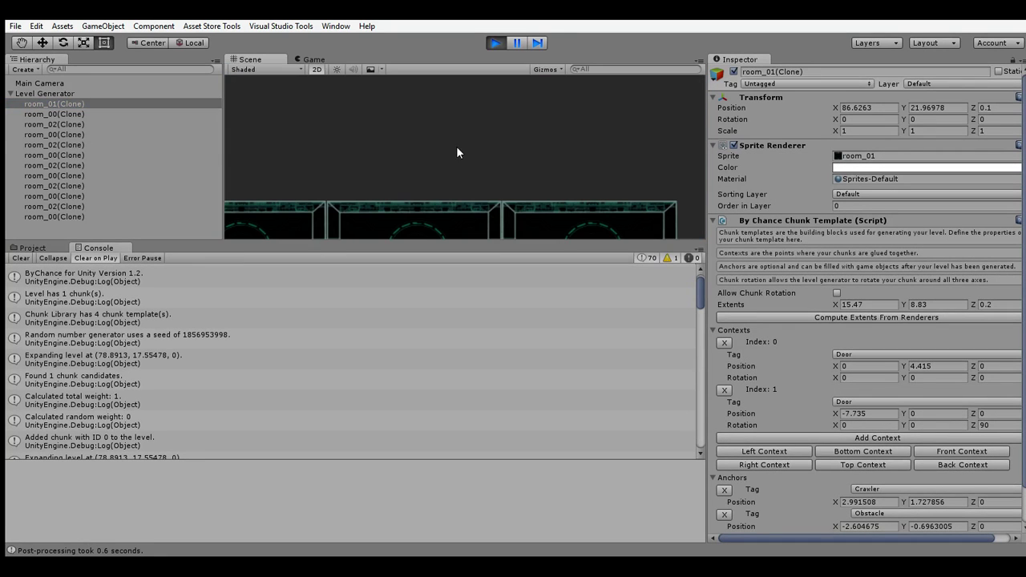
middle_drag(442, 215, 445, 147)
middle_drag(493, 225, 481, 145)
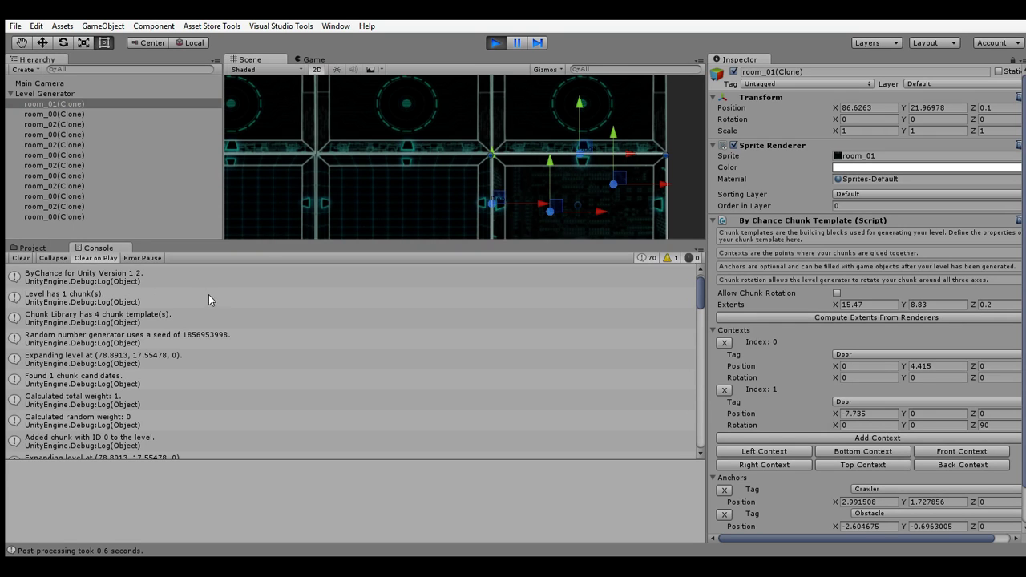
- Examine the opening log entries on the ByChance version, level chunks, chunk library templates and random seed
click(131, 279)
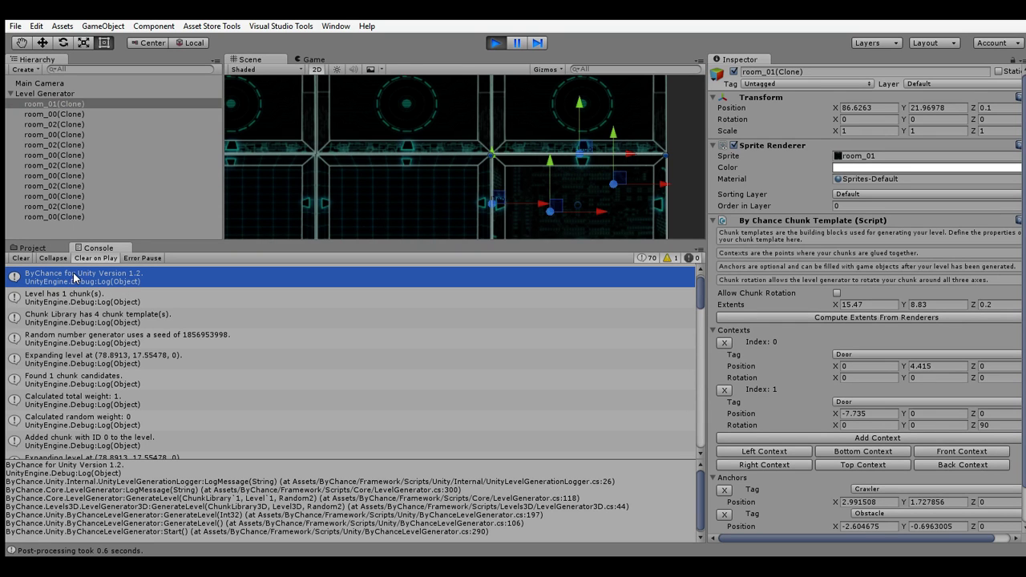
click(118, 307)
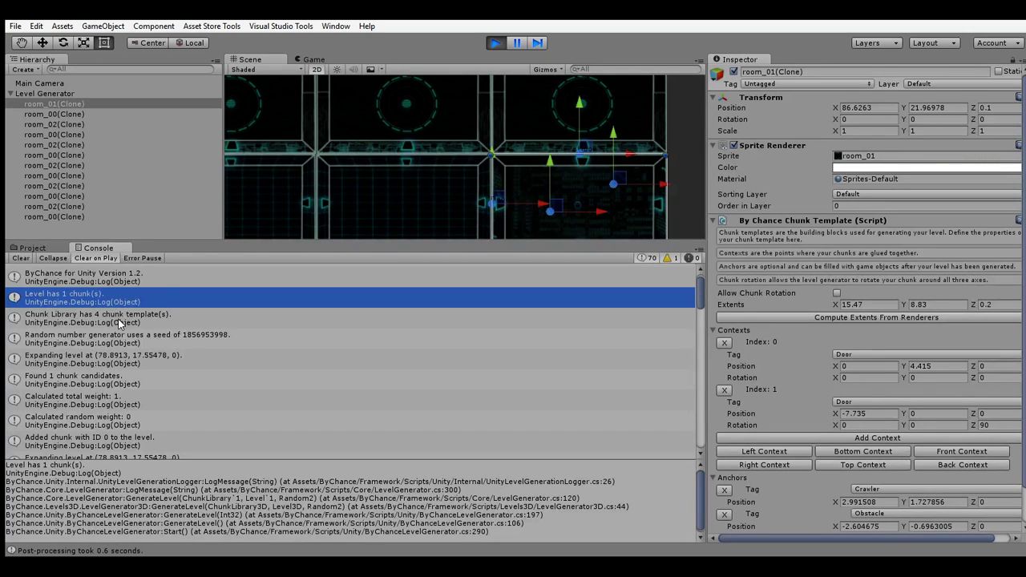
click(121, 321)
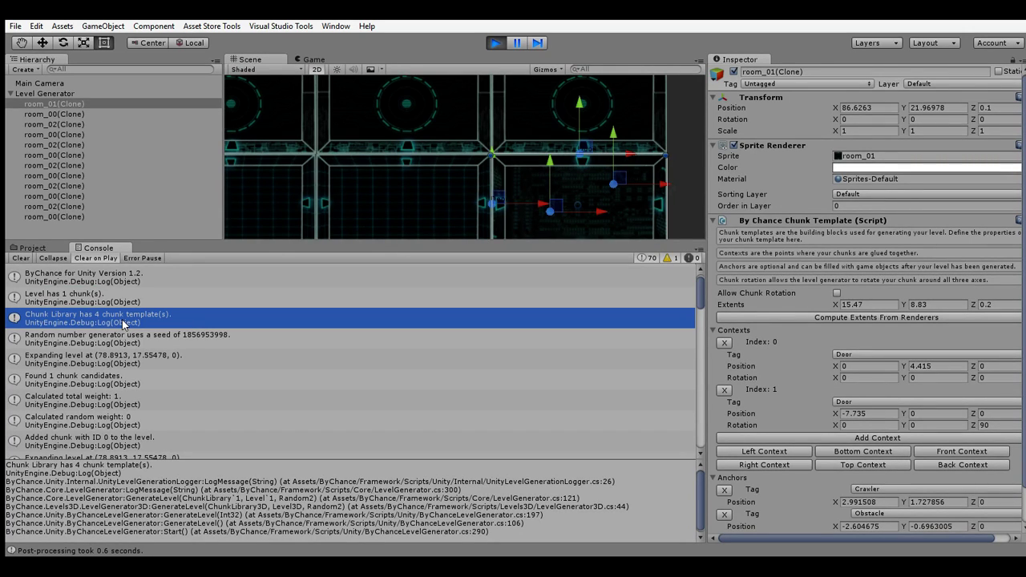
click(144, 340)
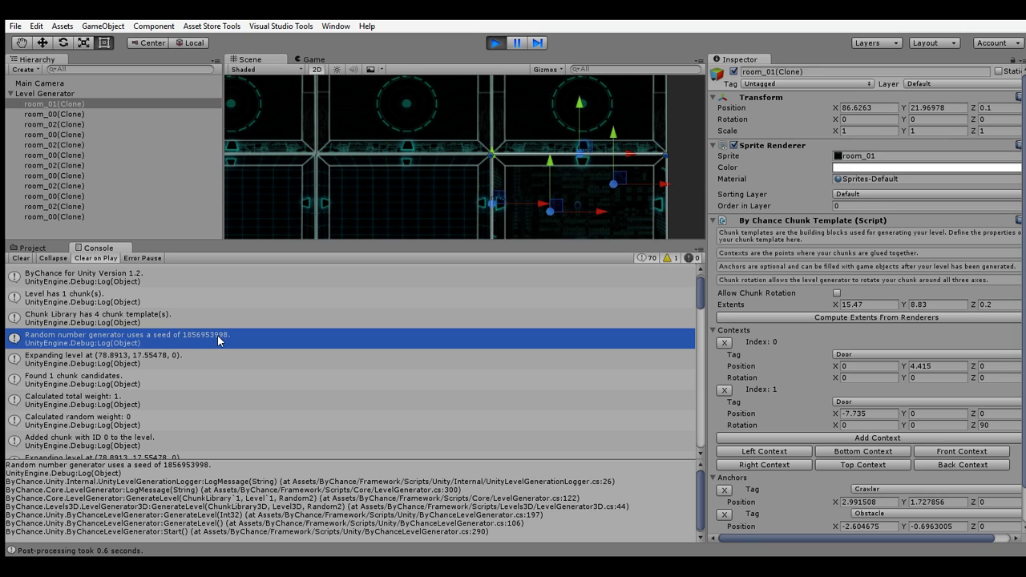
drag(701, 298, 699, 301)
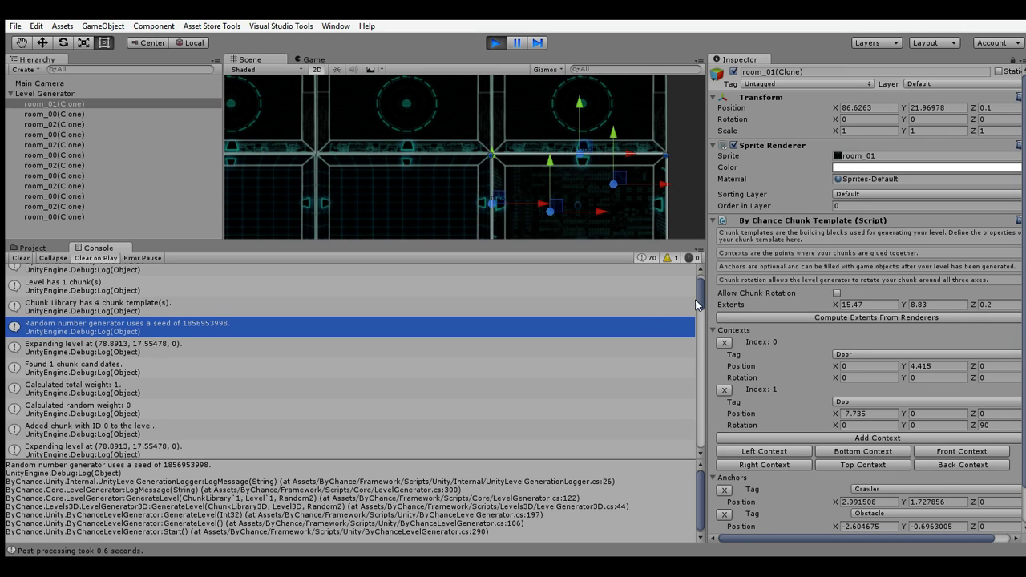
- Examine the log entries of the first level expansion, from its position and candidates through the weights to the added chunk
click(147, 353)
scroll(161, 363, down, 1)
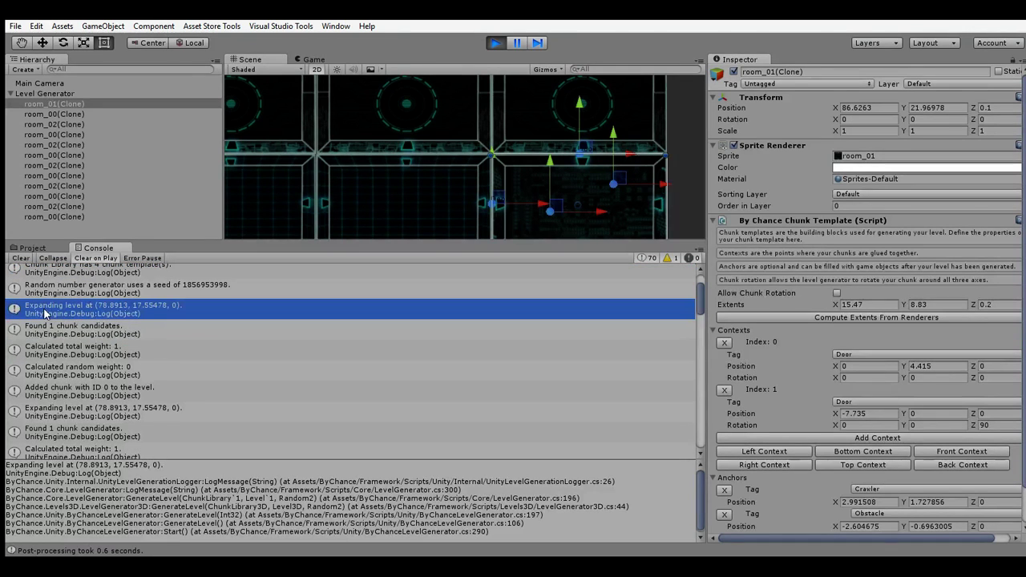
click(105, 331)
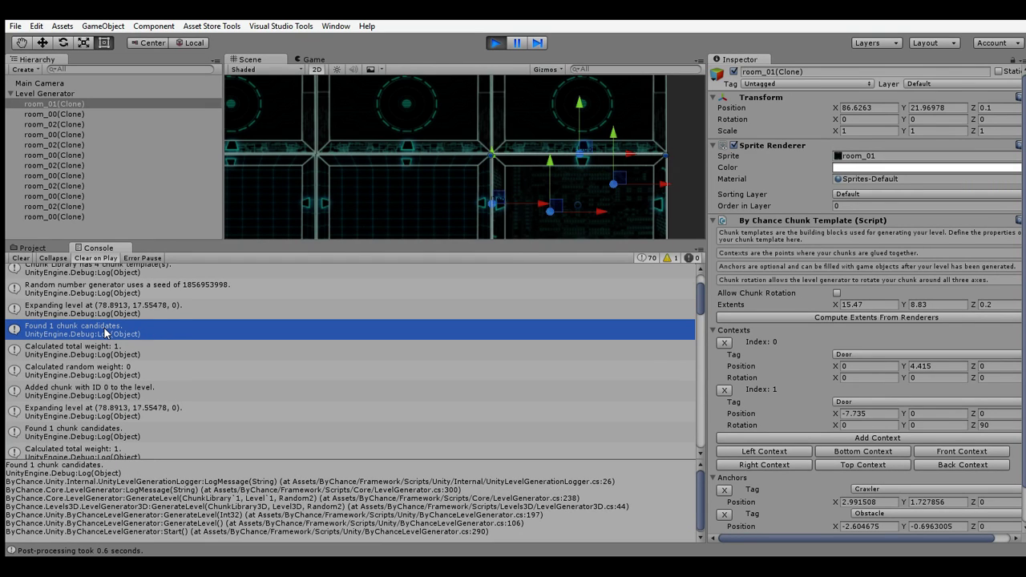
click(111, 350)
click(152, 370)
scroll(157, 381, down, 2)
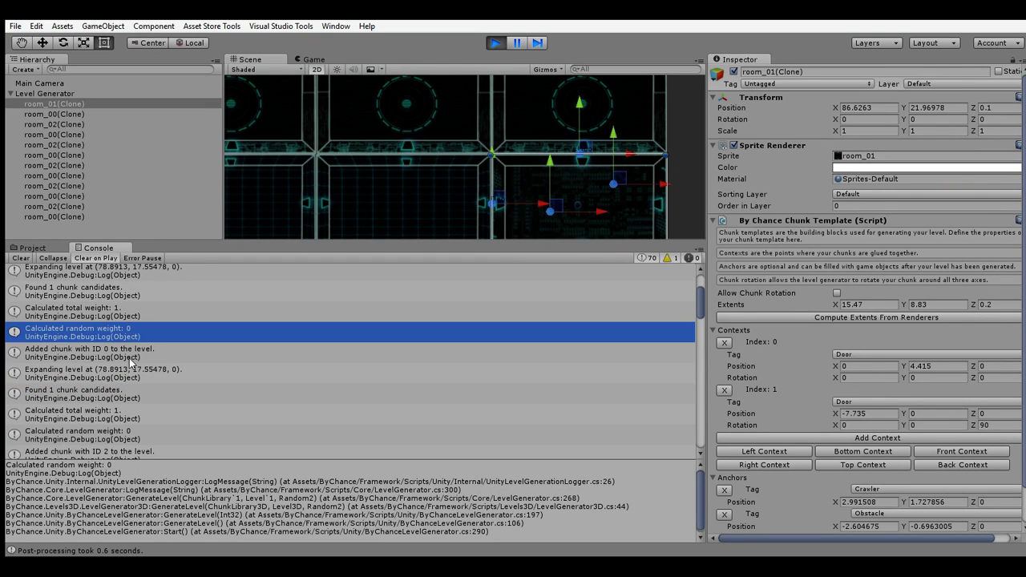
click(129, 357)
scroll(129, 358, down, 2)
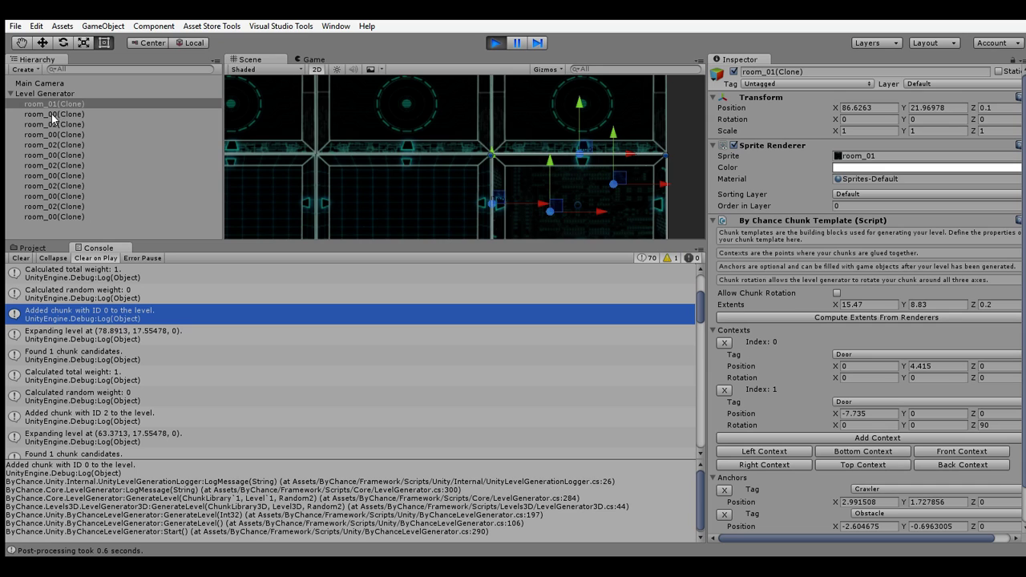
- Examine the second level expansion's log entries through to the chunk with ID 2 being added
click(70, 338)
scroll(114, 337, down, 2)
click(97, 322)
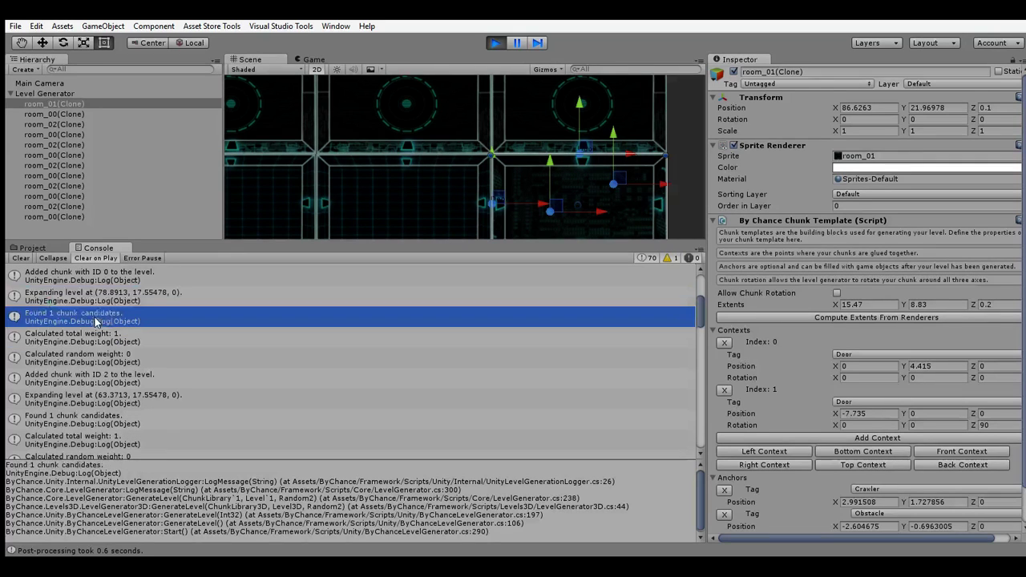
click(96, 340)
click(97, 362)
click(97, 382)
scroll(117, 385, down, 2)
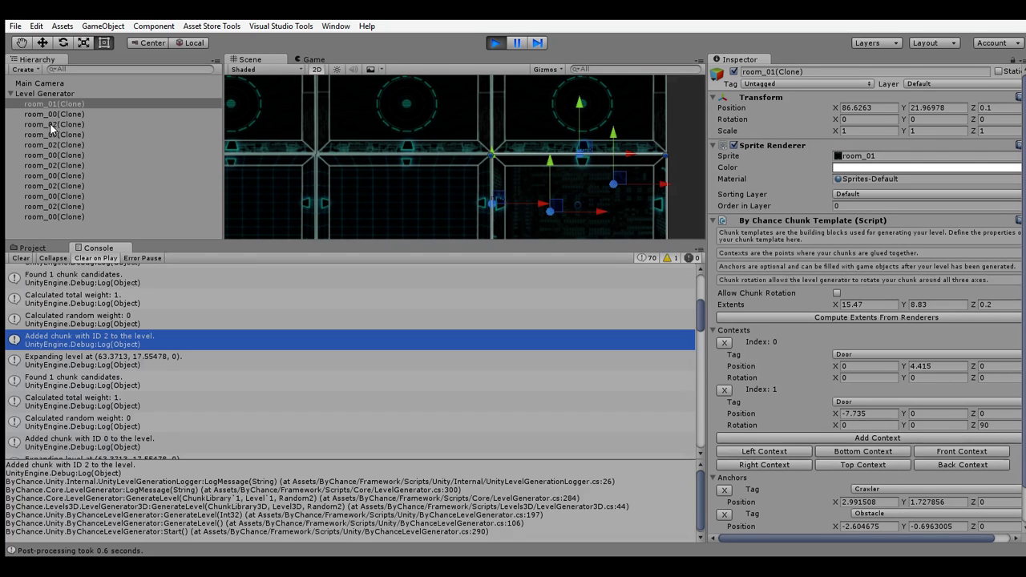
- Review the chunk statistics at the end of the log and copy the seed from the random number generator entry
drag(702, 317, 695, 455)
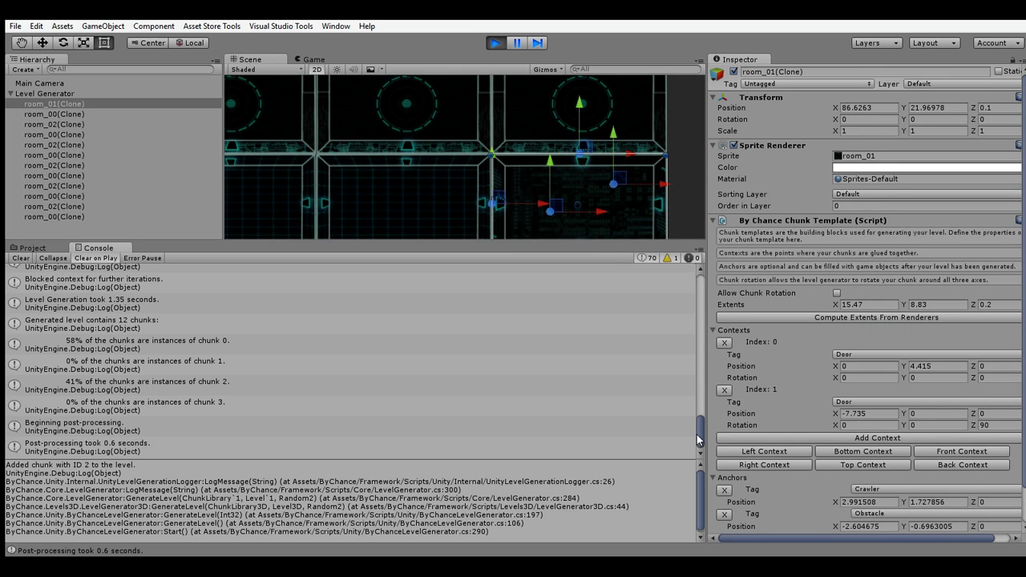
scroll(195, 331, up, 10)
click(190, 354)
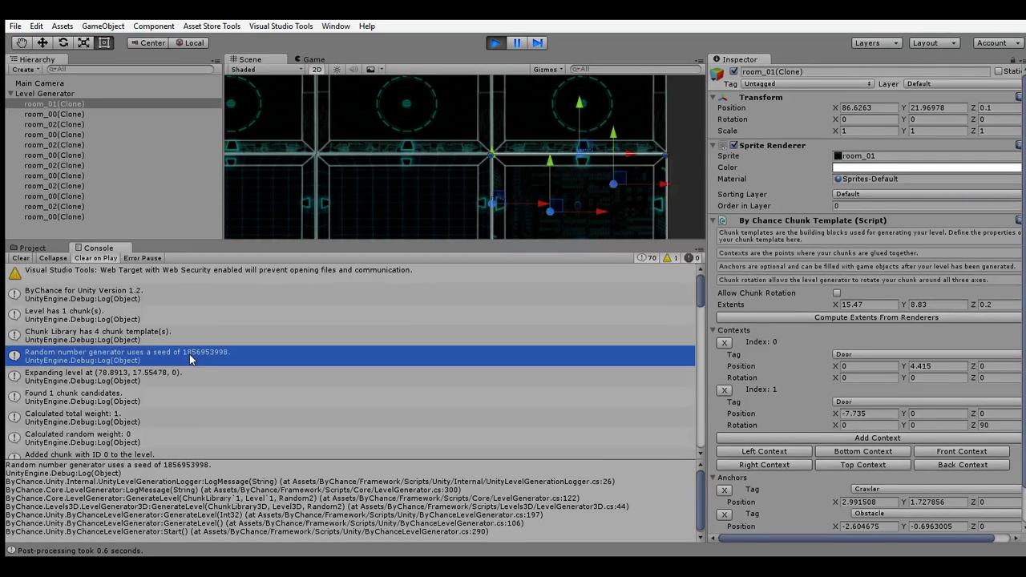
double_click(183, 465)
- Examine the layout of the rooms generated around the room_01 clone and stop the run
scroll(477, 150, down, 7)
mouse_move(427, 144)
middle_down()
mouse_move(570, 148)
mouse_move(415, 155)
middle_up()
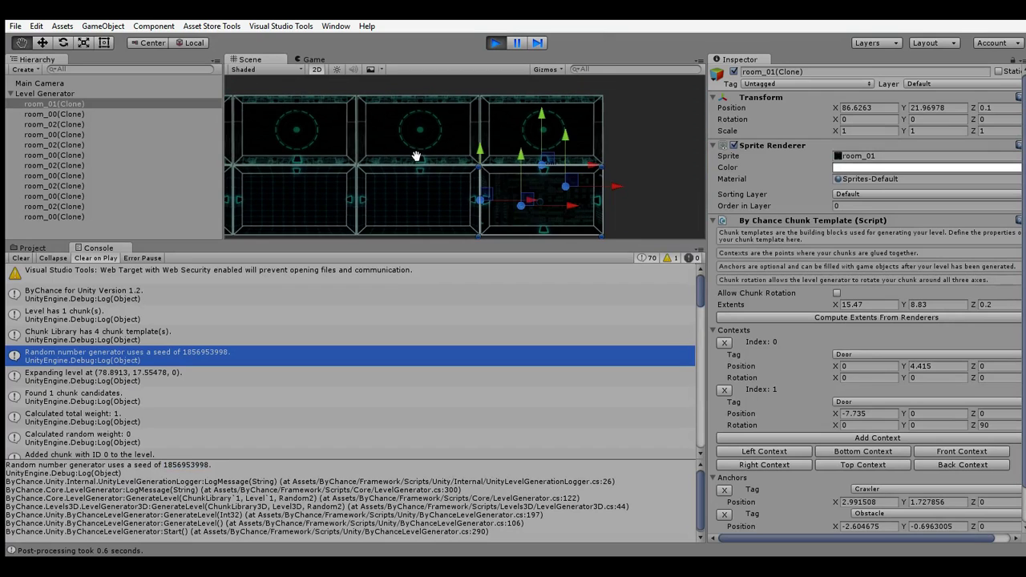
middle_drag(303, 144, 366, 141)
middle_drag(598, 211, 299, 191)
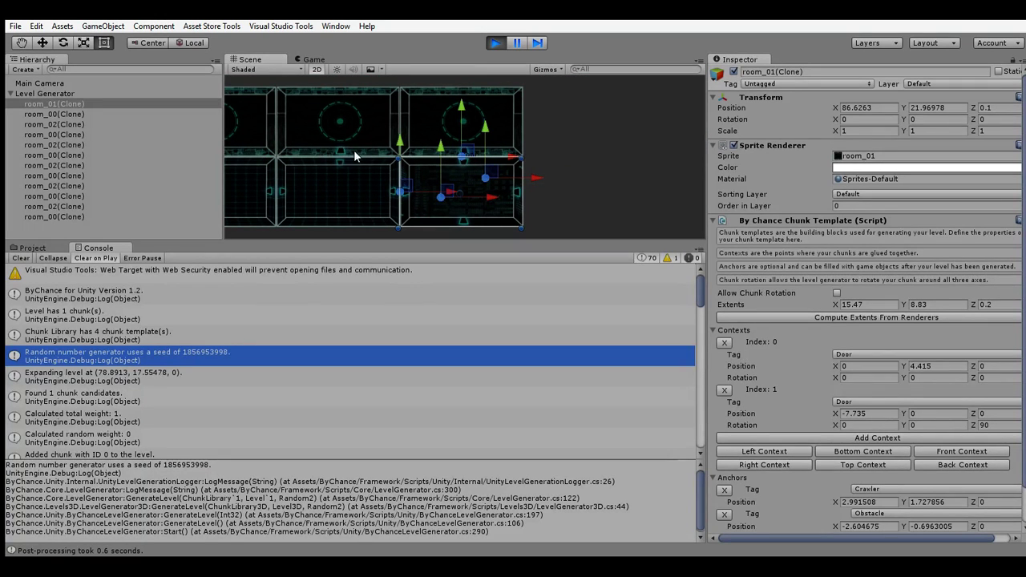
click(496, 43)
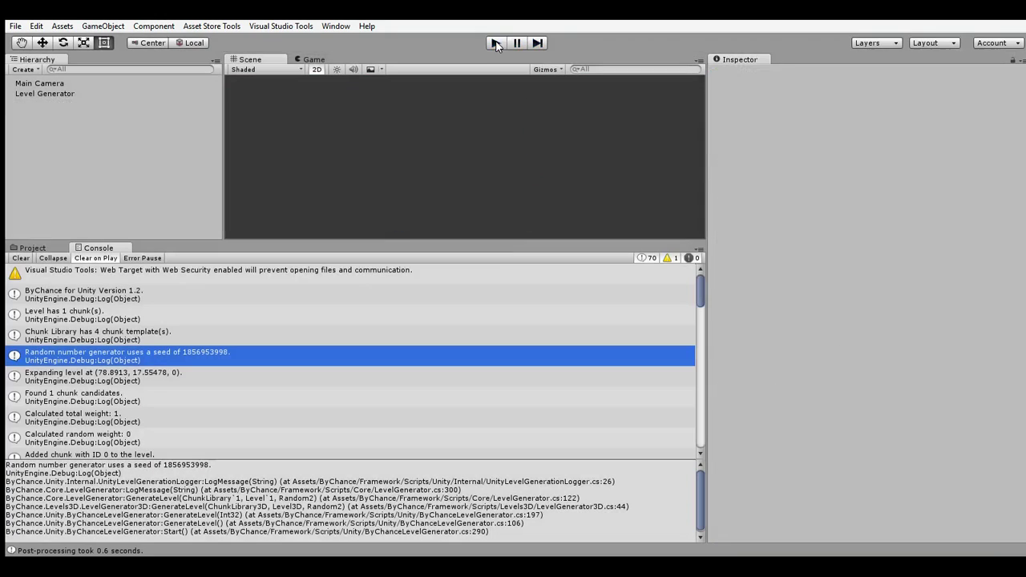
click(60, 96)
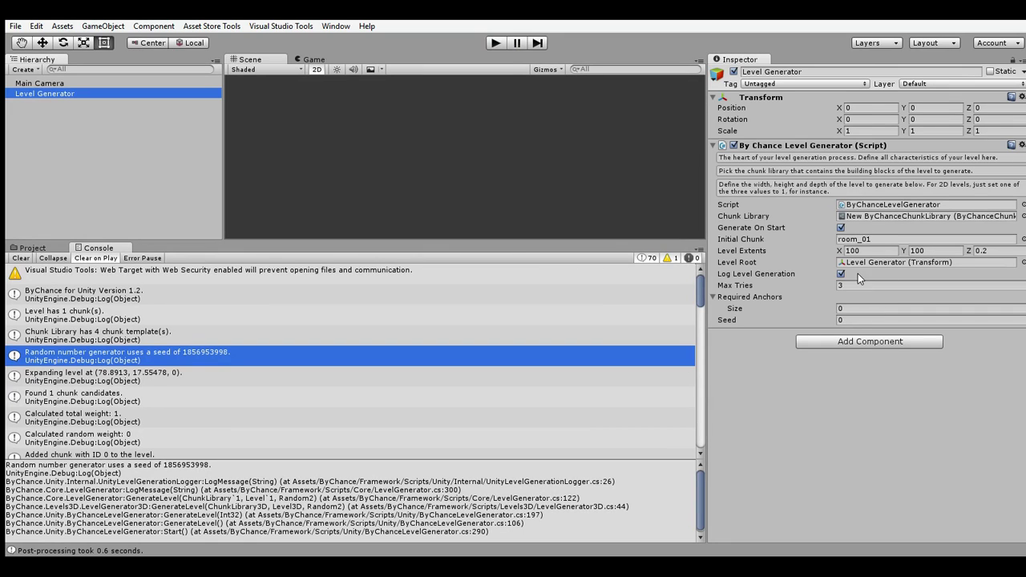
click(858, 320)
key(ctrl+v)
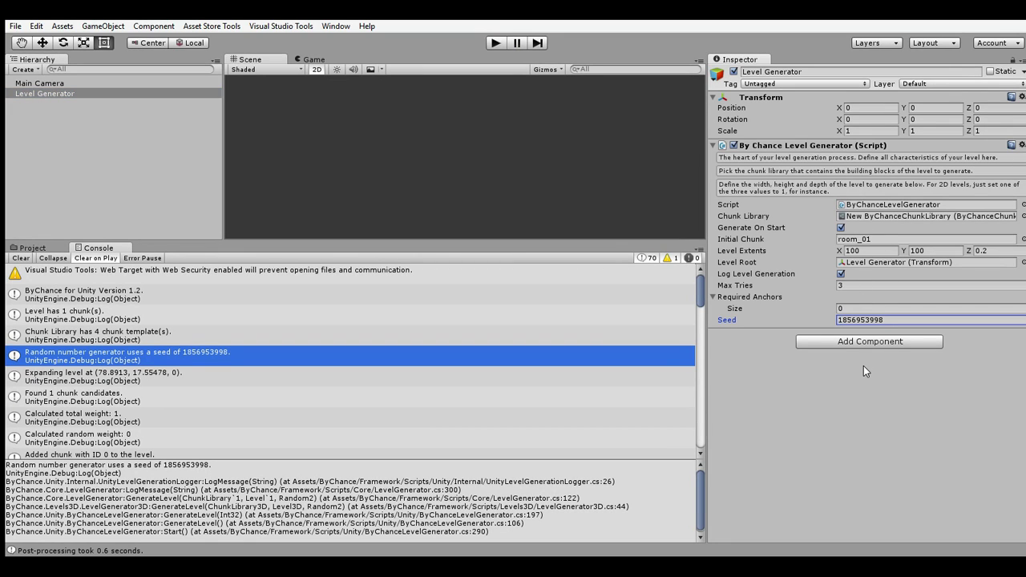
- Run DemoScene with the fixed seed, compare the room layout around the room_01 clone, and stop the run
click(495, 43)
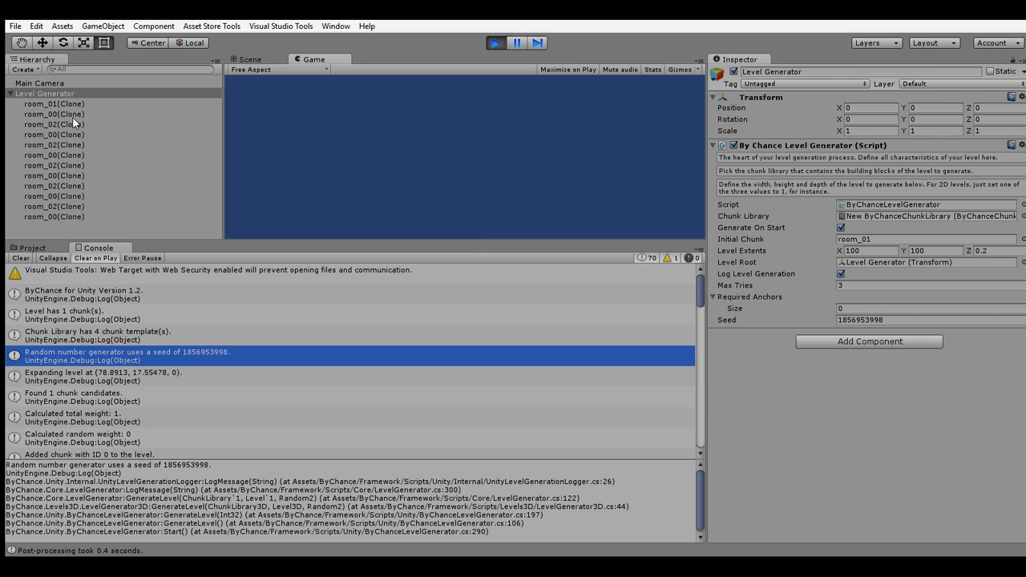
click(53, 104)
click(248, 60)
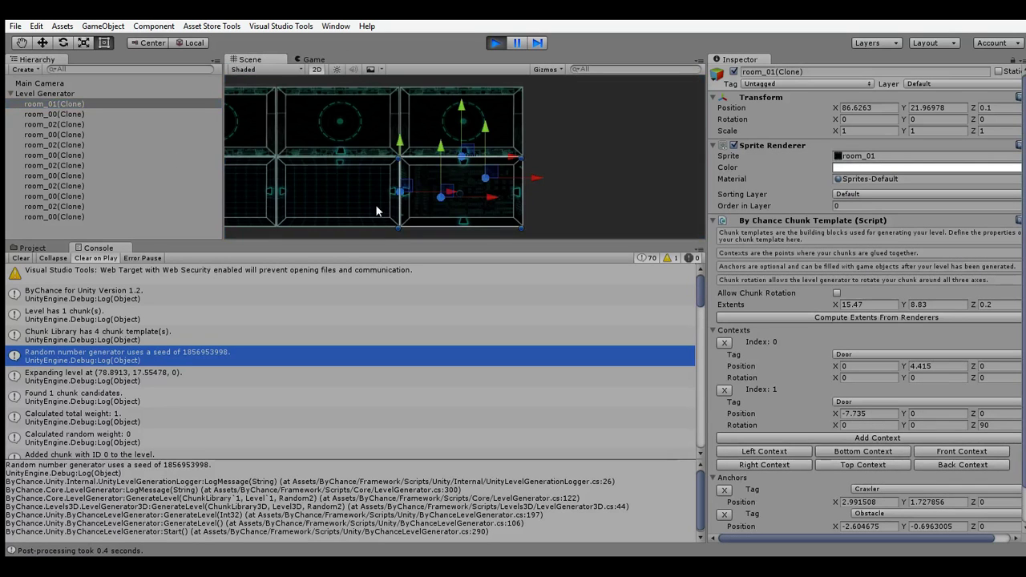
middle_drag(289, 176, 399, 172)
middle_drag(319, 174, 641, 173)
middle_drag(530, 174, 376, 175)
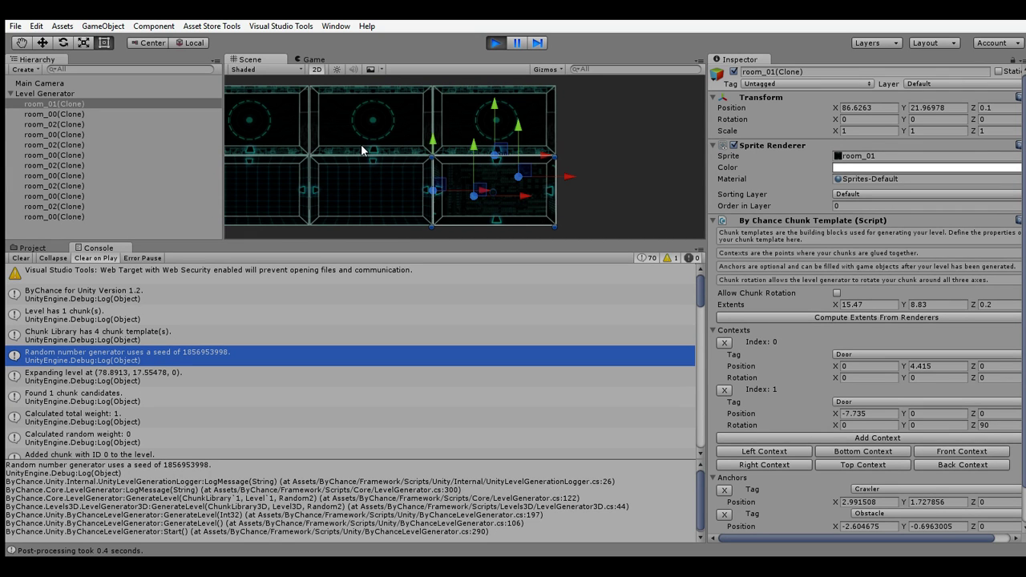
click(496, 44)
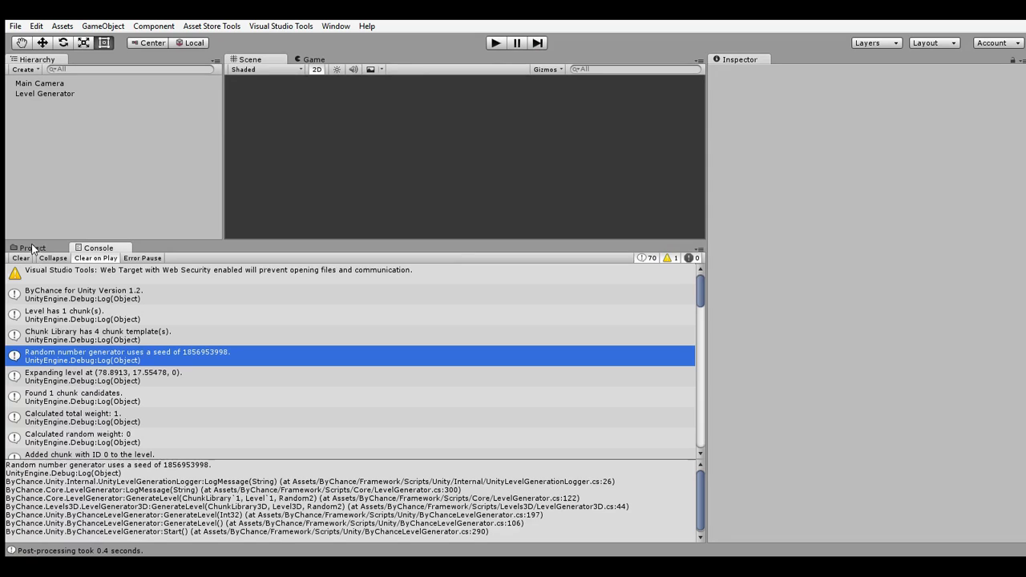
- Open Example Scene from the ByChance Example folder and enlarge the Scene view
click(32, 247)
click(69, 365)
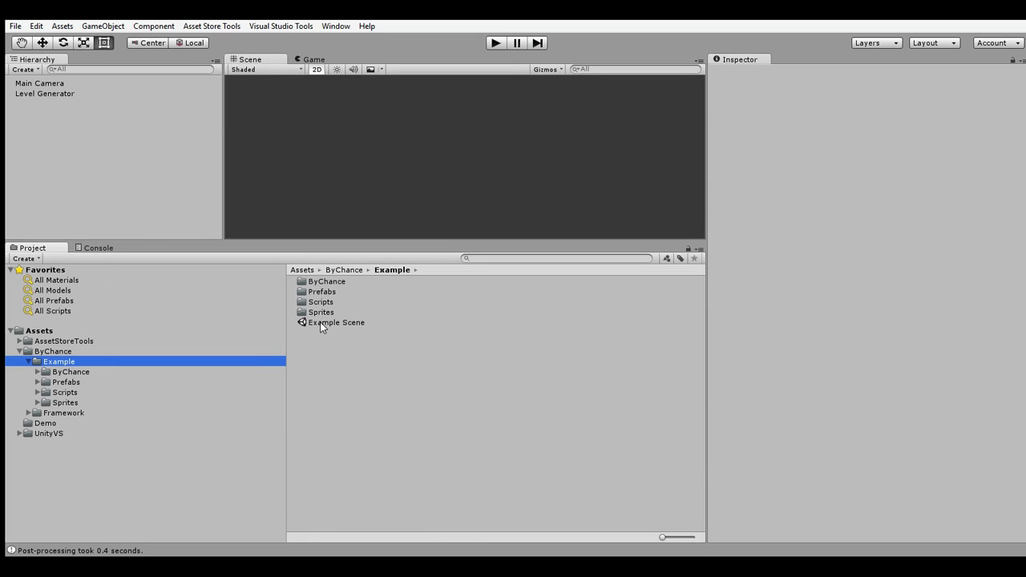
double_click(322, 323)
drag(373, 241, 361, 339)
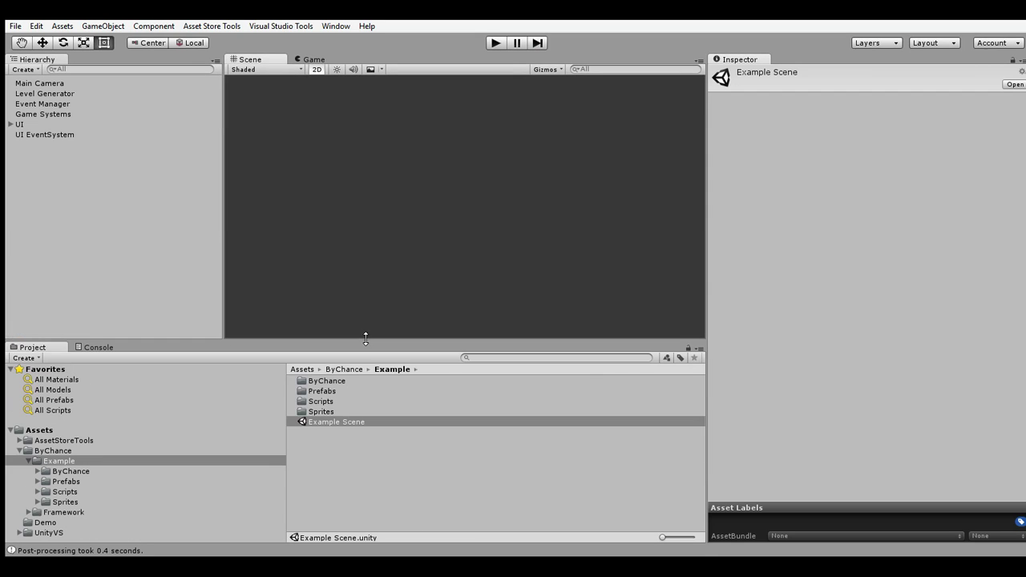
- Examine the Example Scene's Level Generator and its fill anchor, context alignment, fill context and discard components
click(44, 93)
key(f)
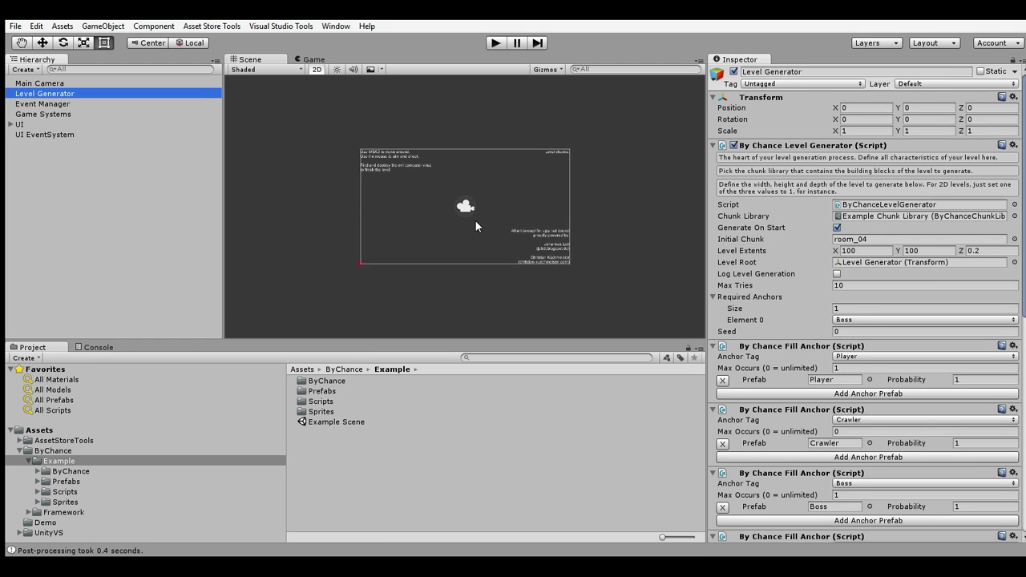
scroll(846, 269, down, 8)
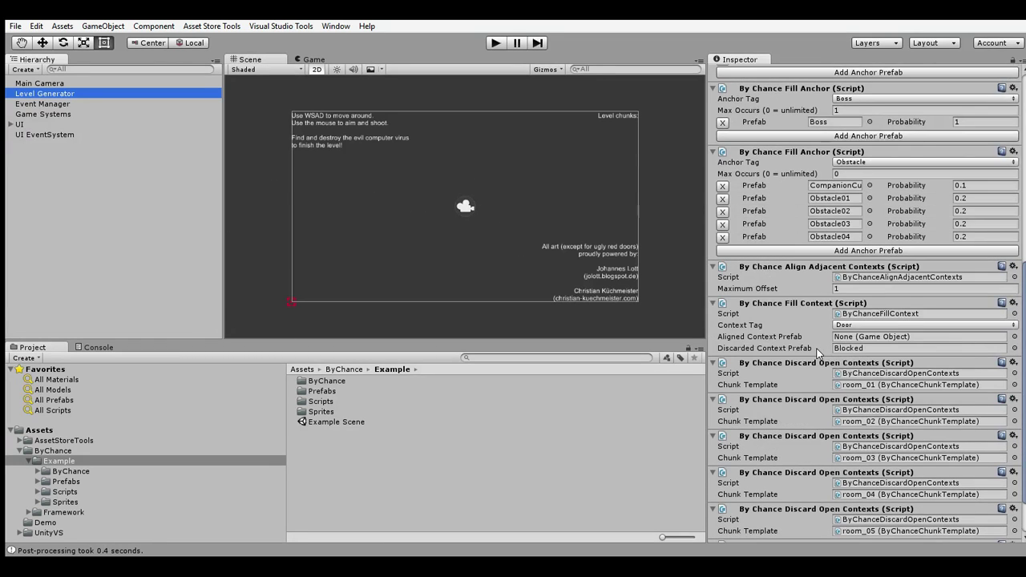
- Review the Level Generator's remaining components and browse the Example folder's ByChance, Prefabs, Scripts and Sprites subfolders
scroll(810, 357, down, 2)
scroll(802, 355, up, 6)
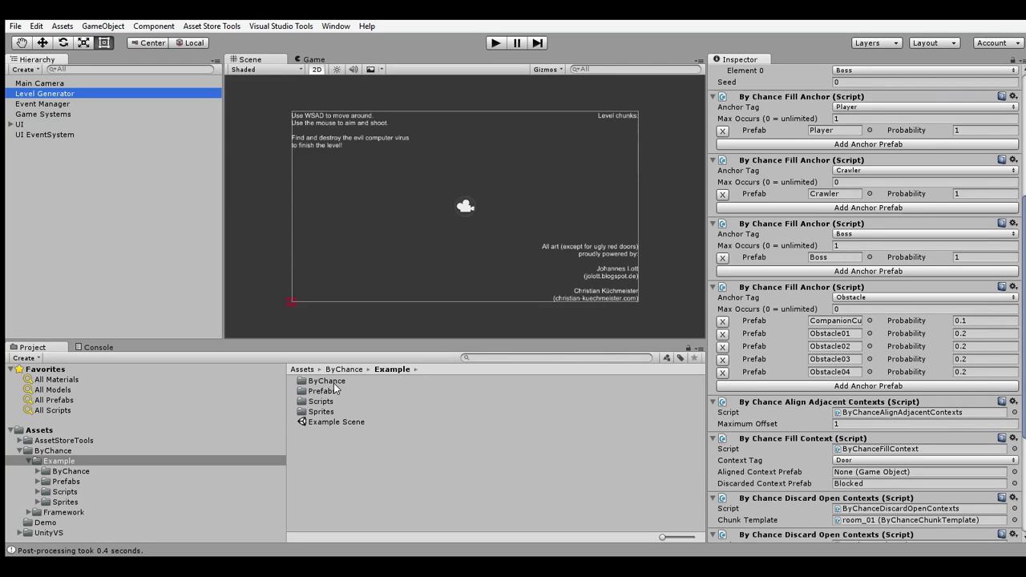
click(70, 472)
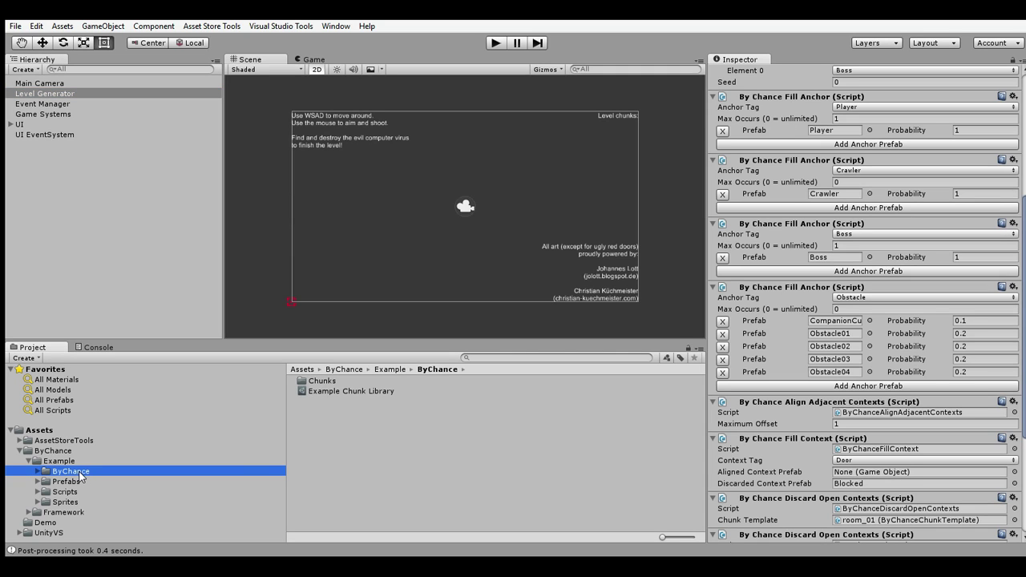
click(67, 482)
click(65, 492)
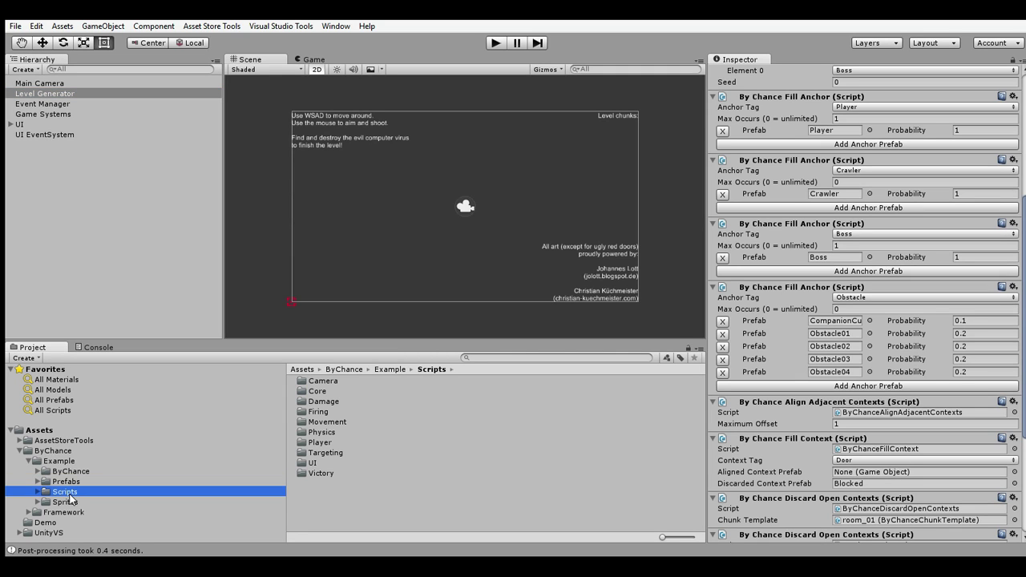
click(63, 473)
click(64, 502)
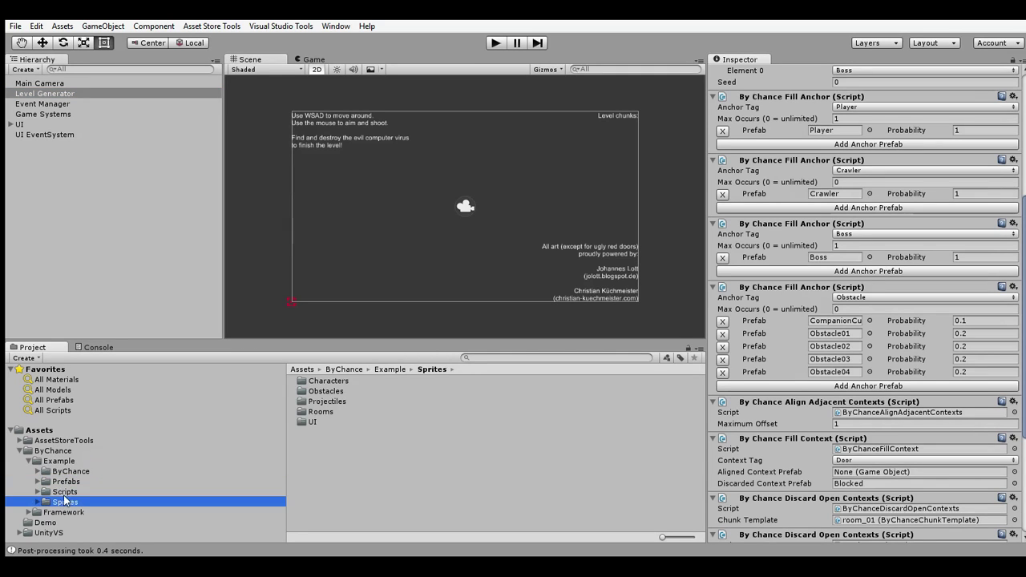
click(64, 491)
click(28, 461)
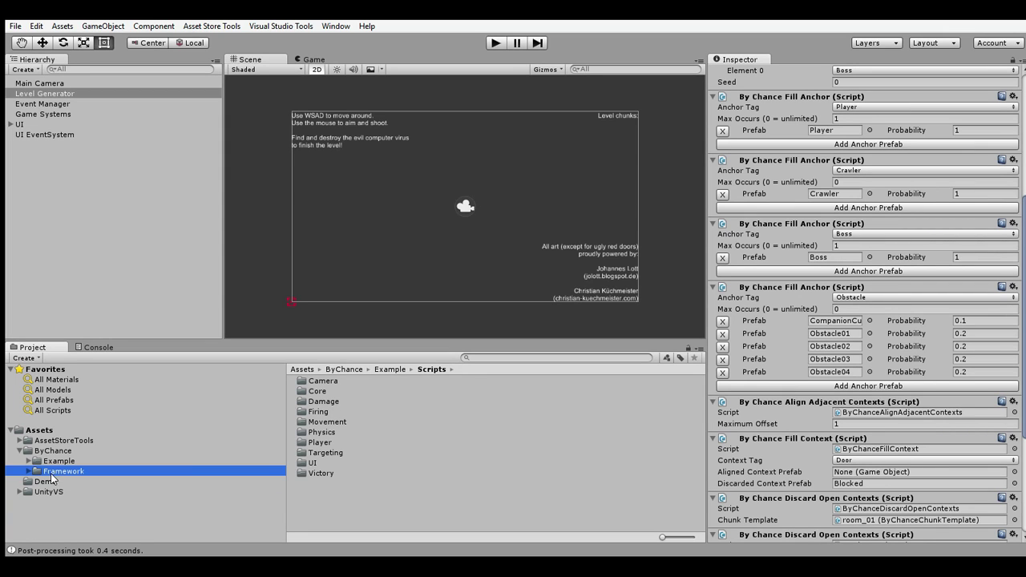
- Open the Framework's Scripts/Core folder and inspect the source code of the LevelGenerator script
click(63, 471)
click(322, 390)
double_click(322, 391)
double_click(321, 391)
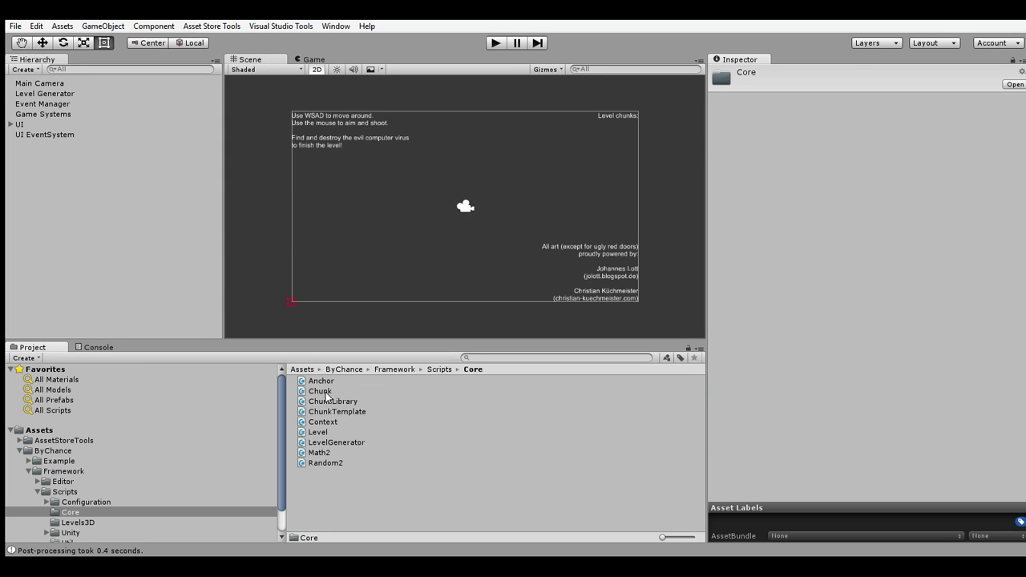
click(333, 444)
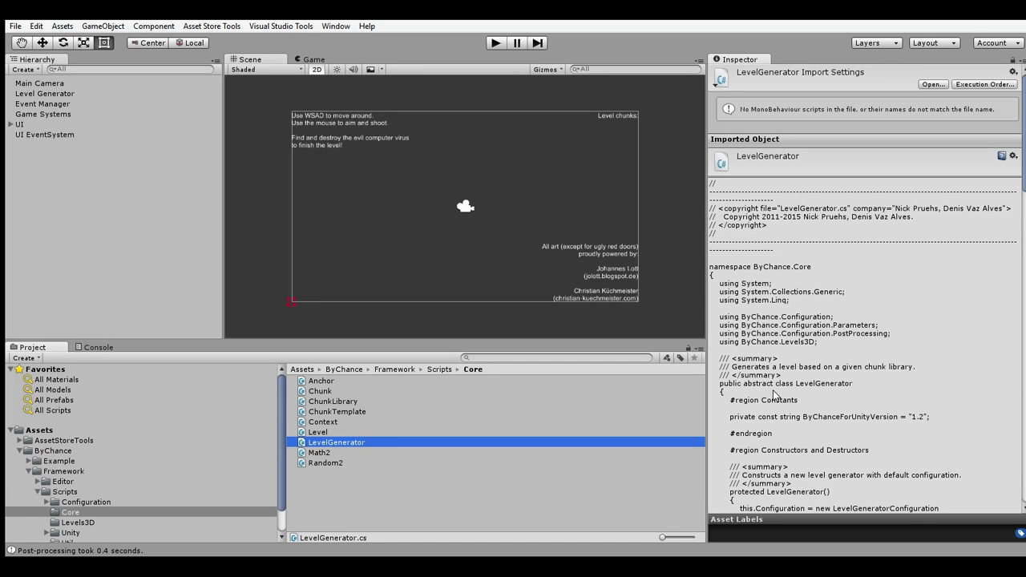
click(45, 491)
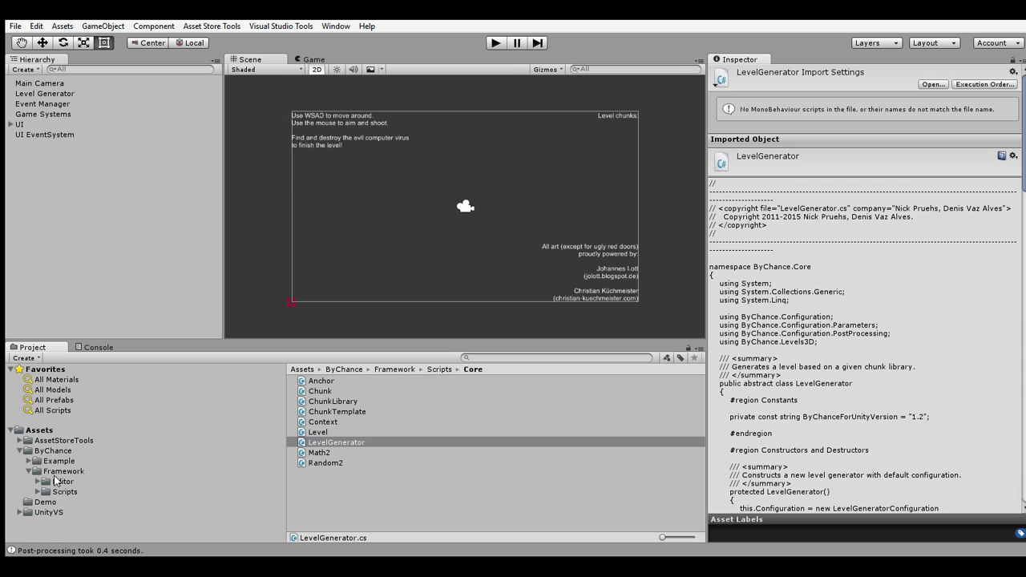